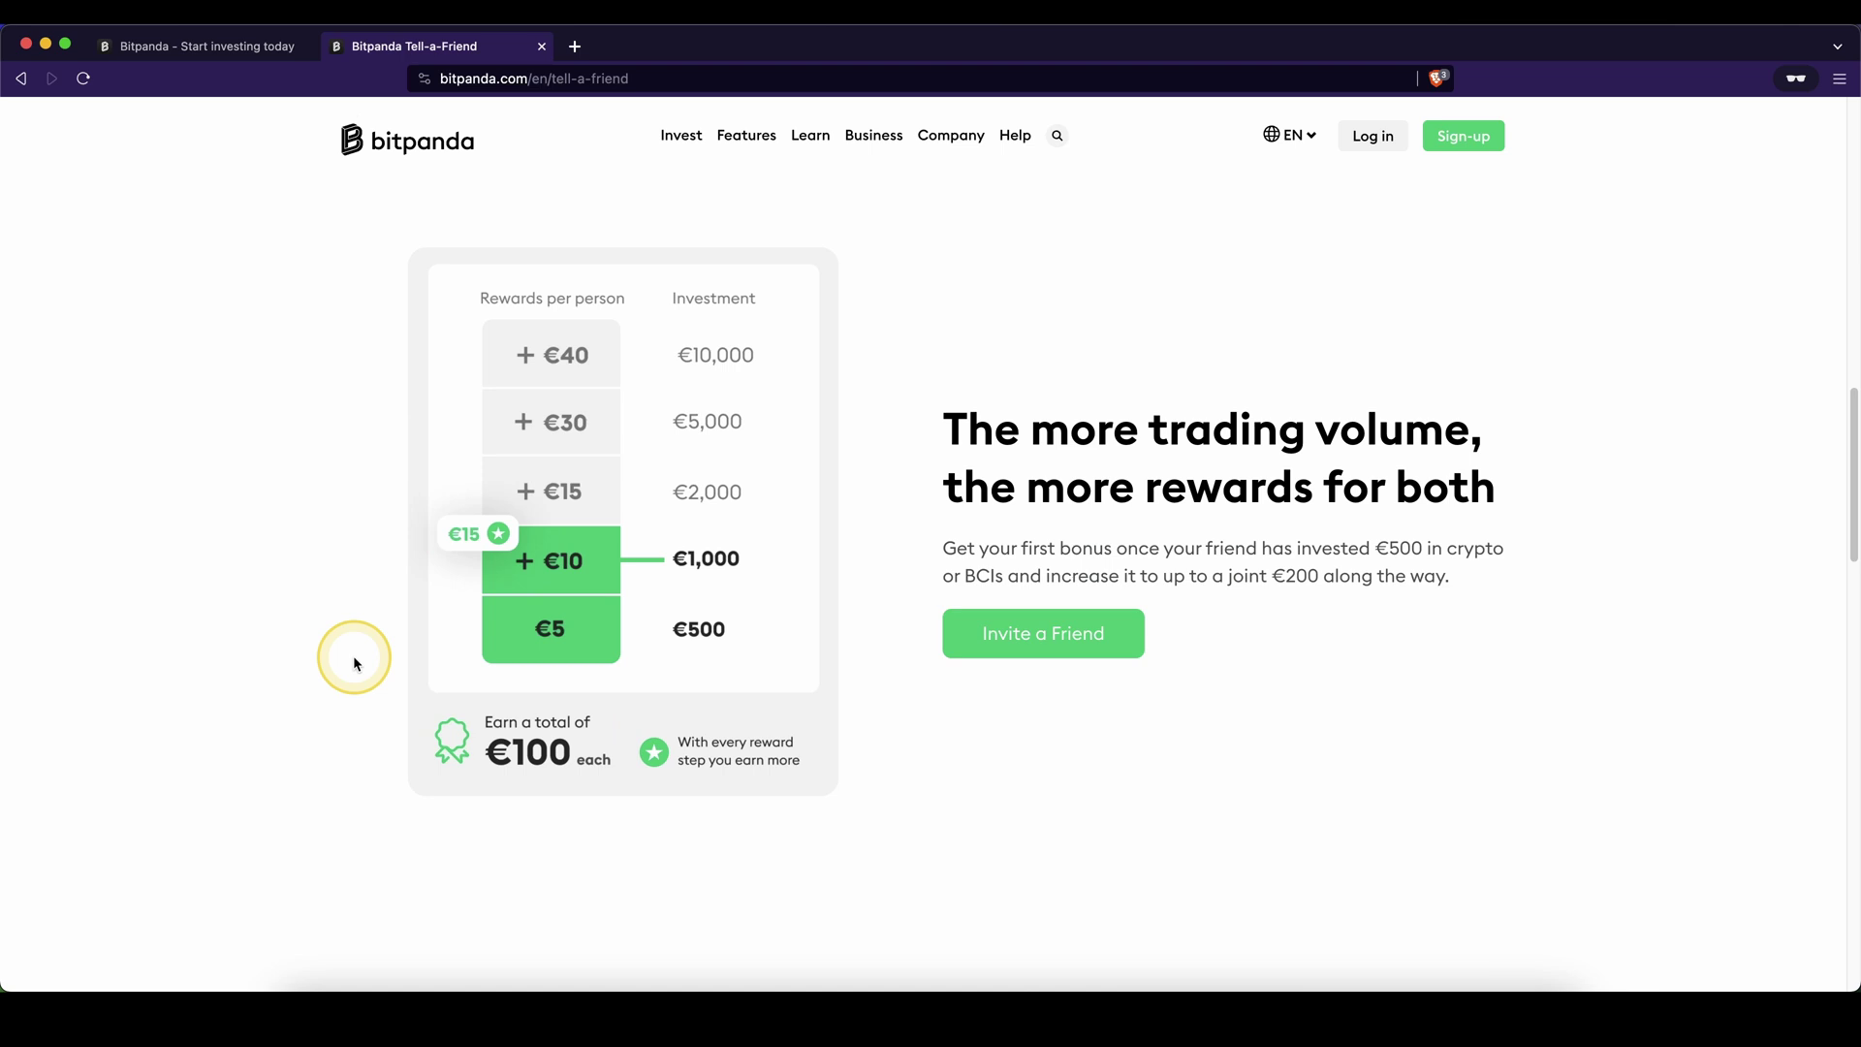
# - Leave the referral rewards page for the homepage tab headed 'Investing you can trust'
pyautogui.moveTo(351, 661)
pyautogui.mouseDown()
pyautogui.moveTo(370, 766)
pyautogui.moveTo(615, 819)
pyautogui.mouseUp()
pyautogui.moveTo(505, 700); pyautogui.dragTo(397, 695)
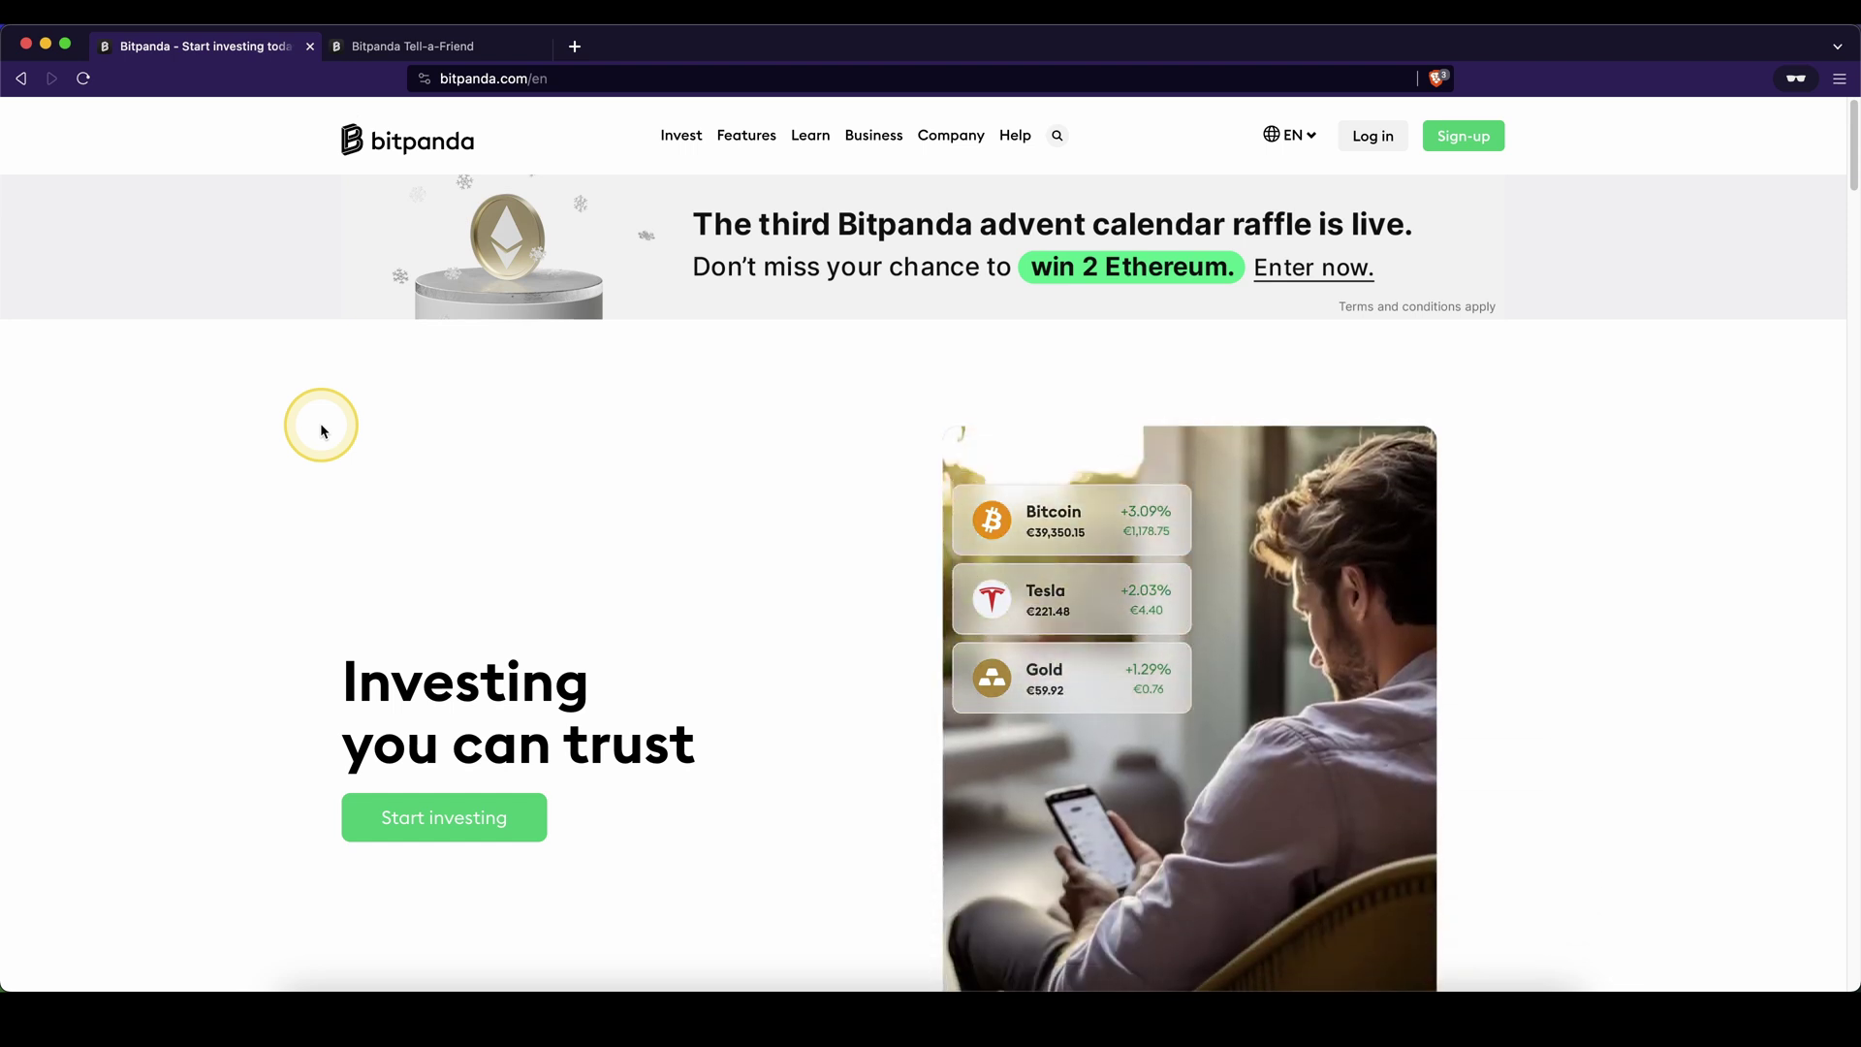
pyautogui.moveTo(346, 361)
pyautogui.mouseDown()
pyautogui.moveTo(242, 714)
pyautogui.moveTo(893, 922)
pyautogui.moveTo(1247, 416)
pyautogui.moveTo(456, 402)
pyautogui.mouseUp()
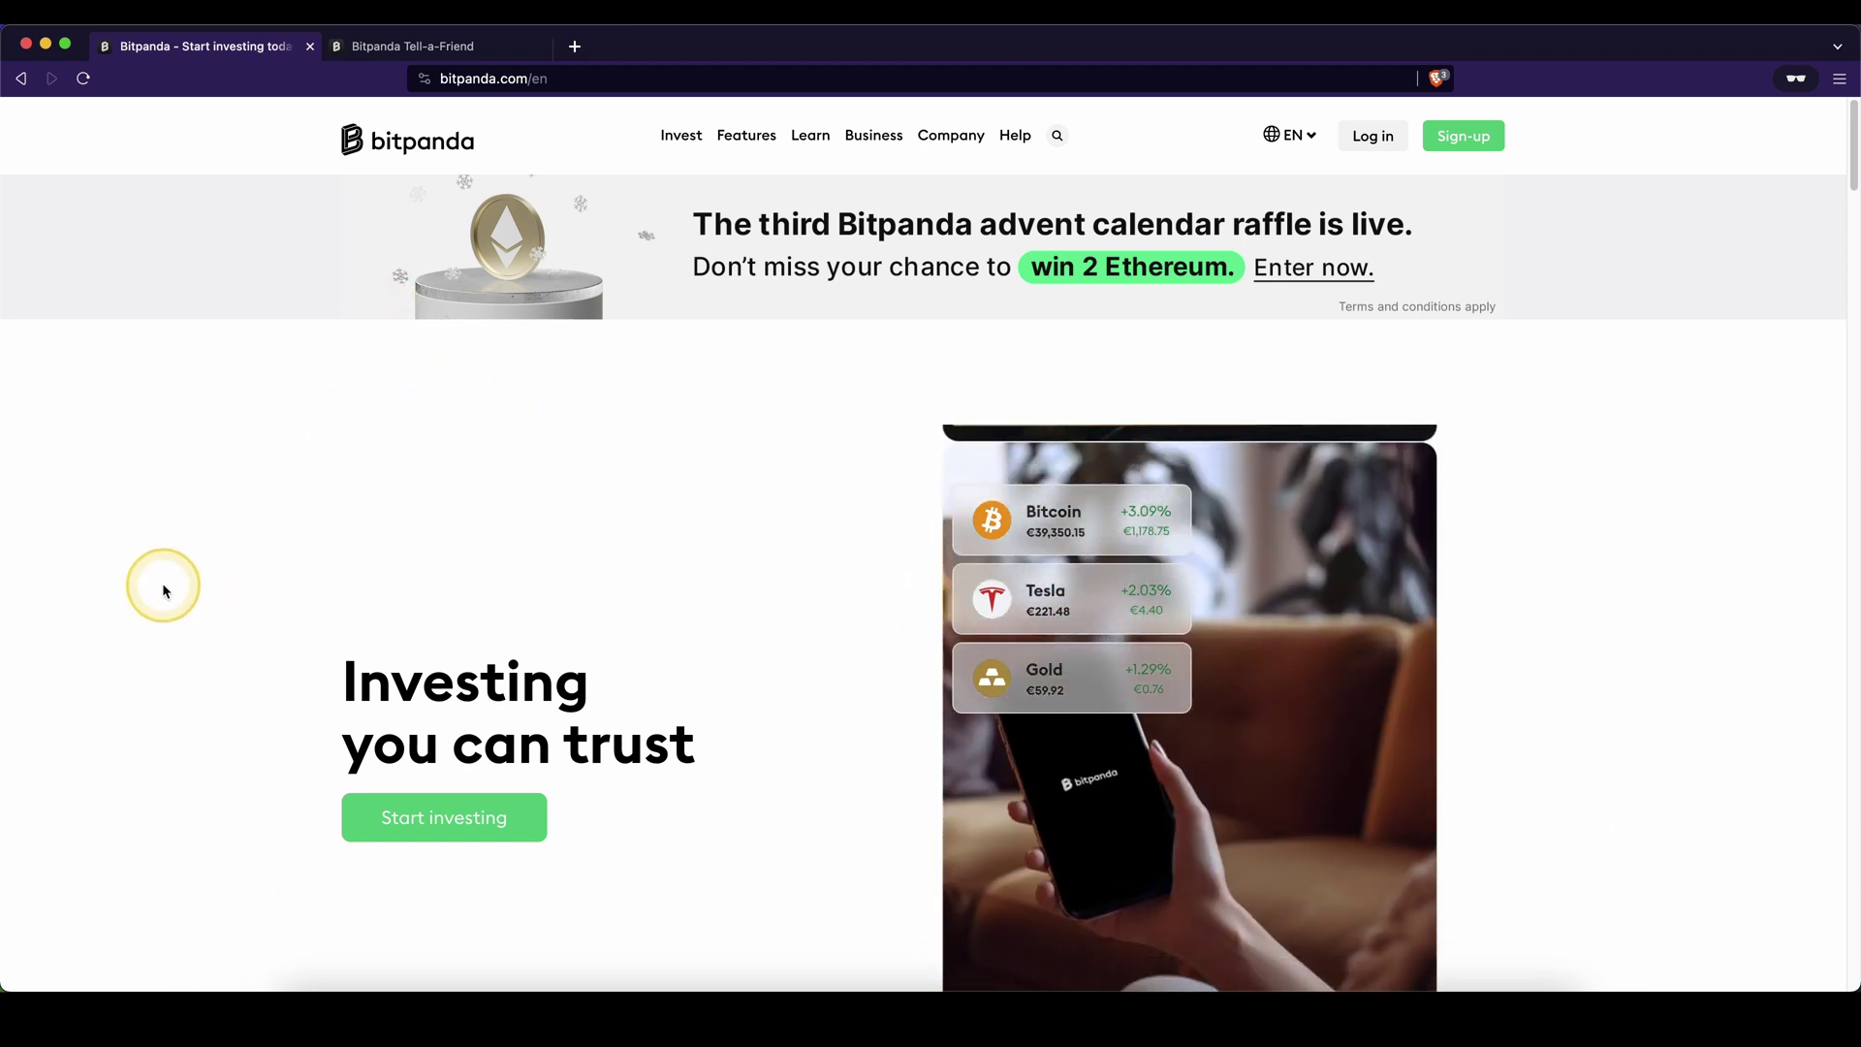
pyautogui.moveTo(161, 585); pyautogui.dragTo(333, 804)
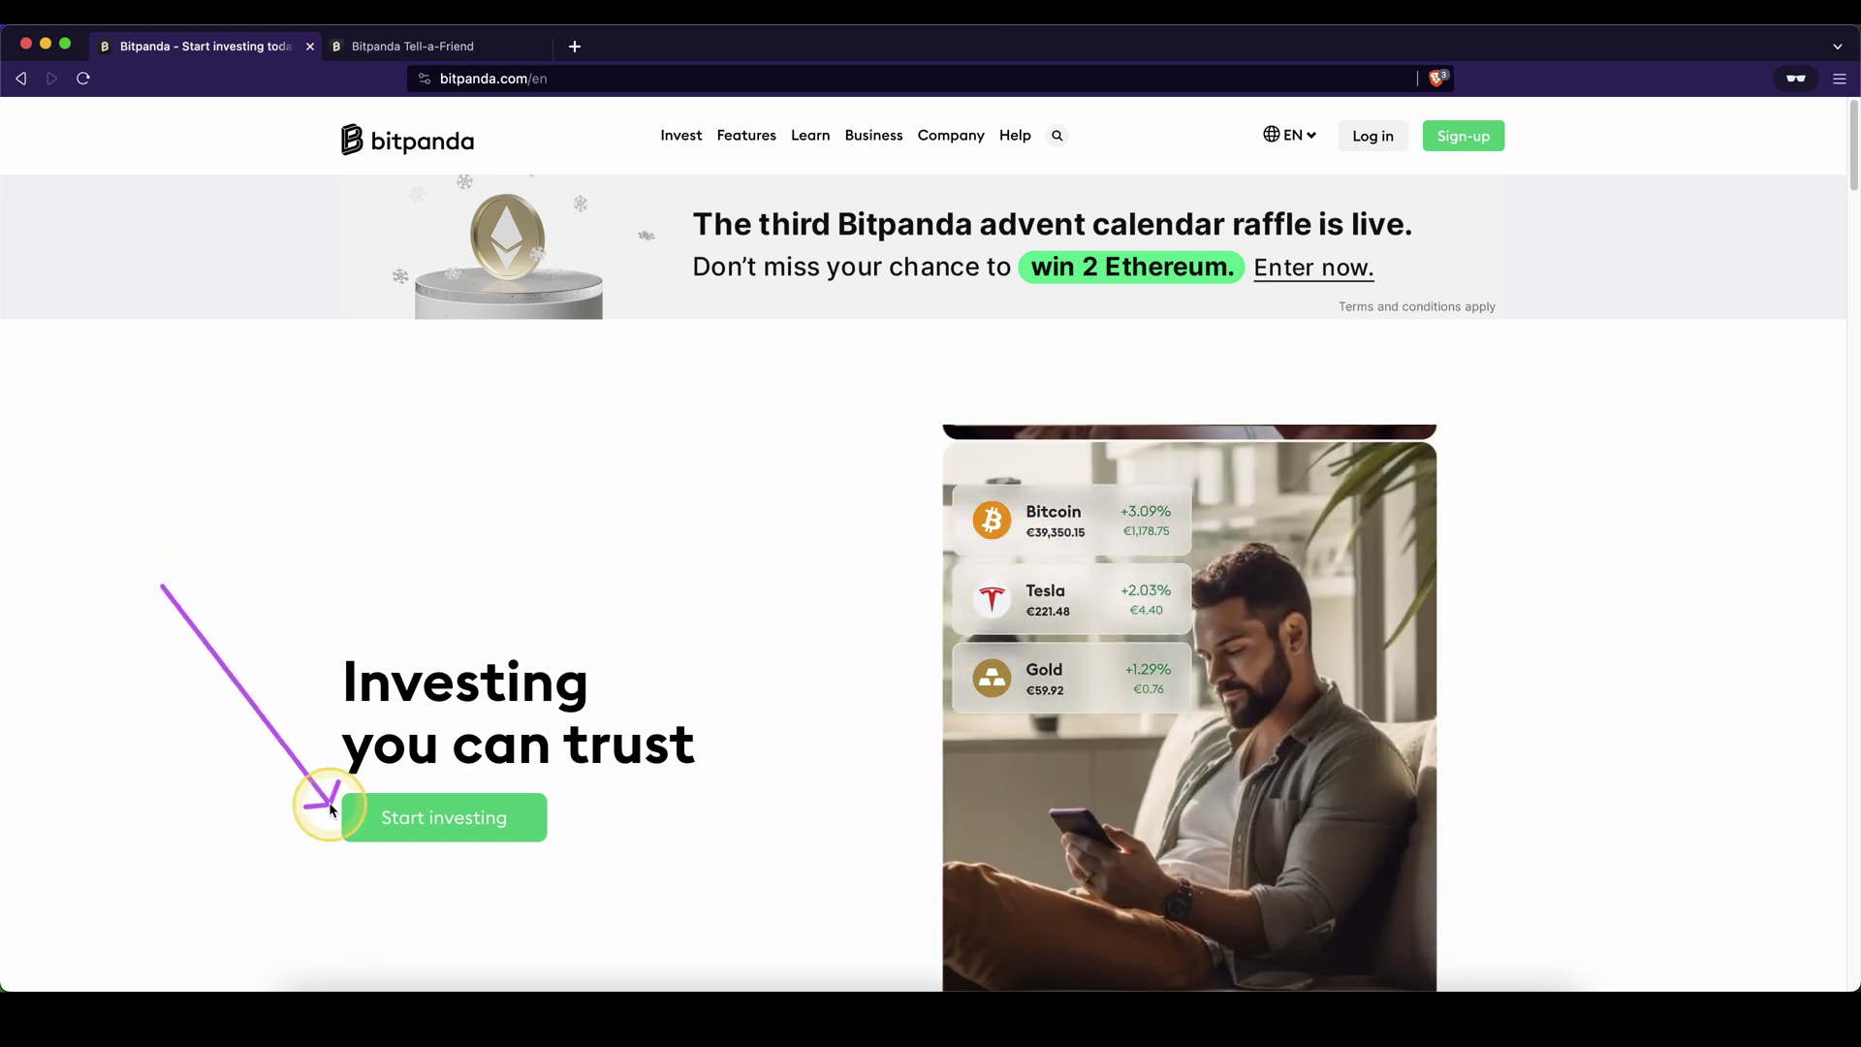
# - View the registration form and referral tiers, then reach the dashboard showing €116.97 cash
pyautogui.click(388, 822)
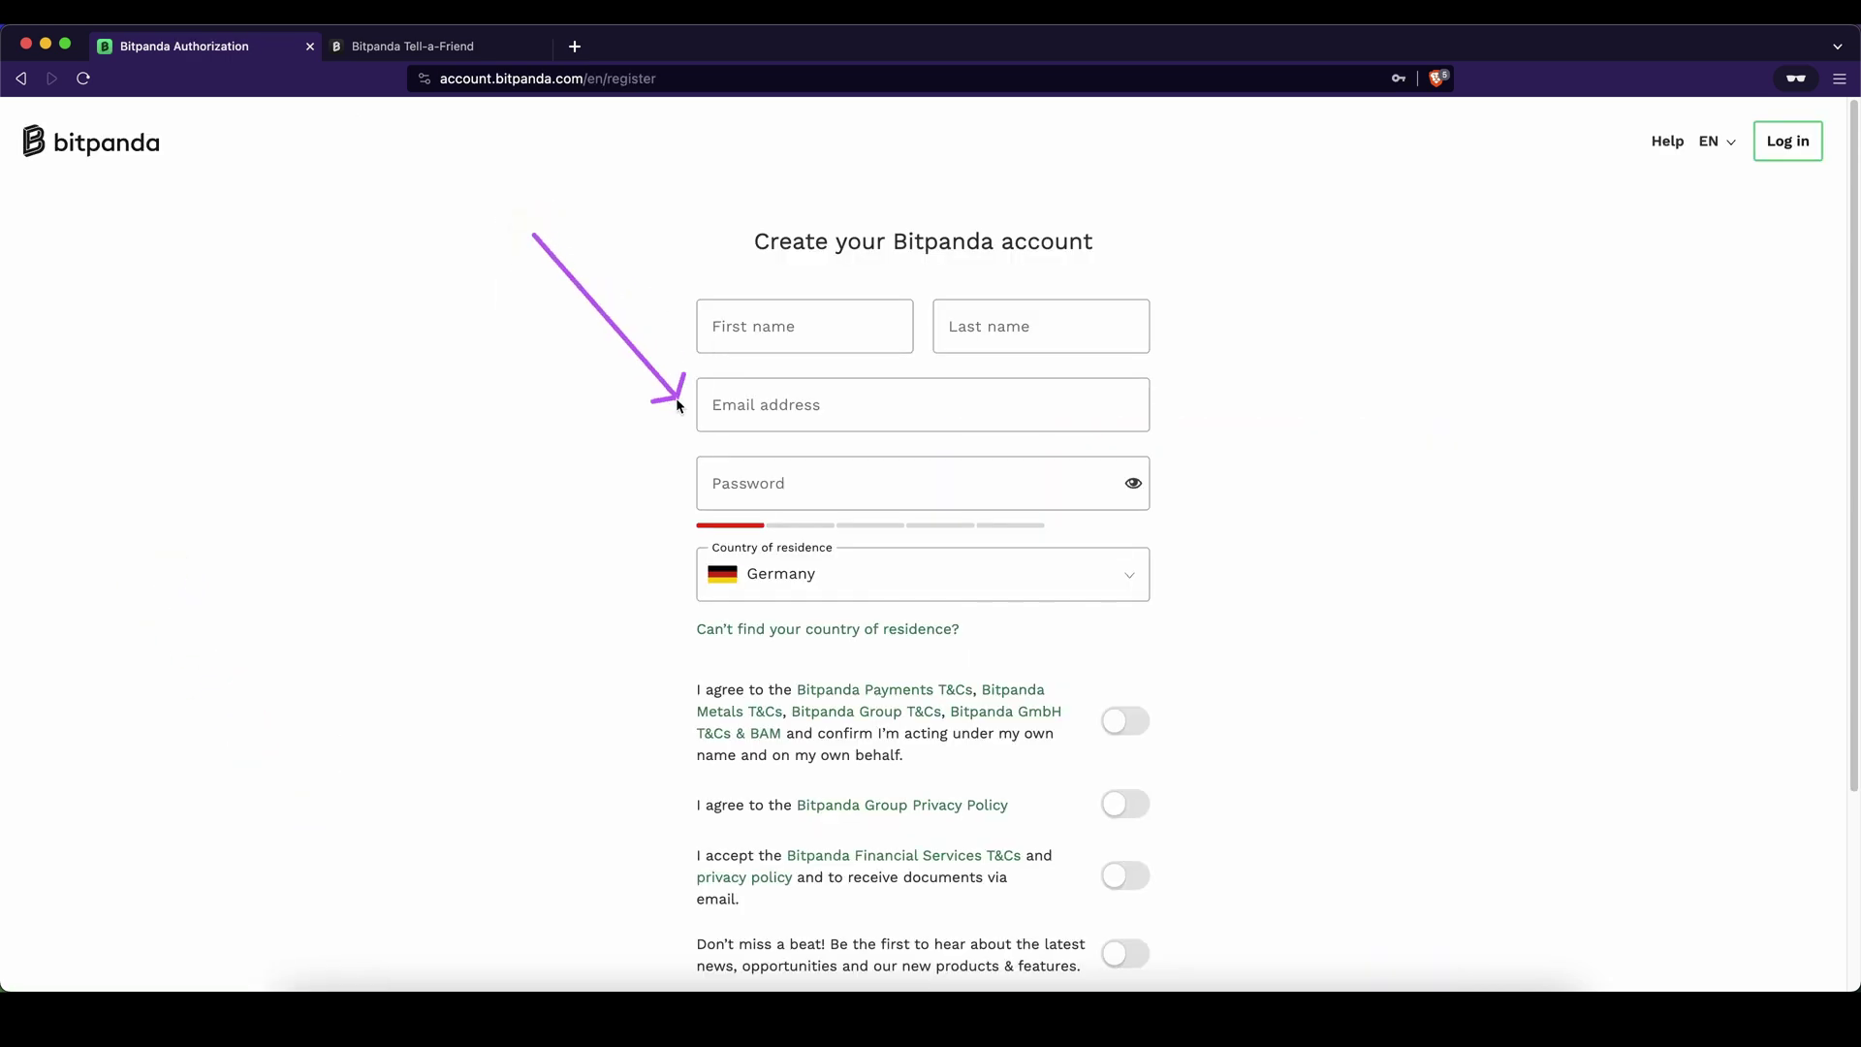
pyautogui.moveTo(635, 310); pyautogui.dragTo(656, 605)
pyautogui.scroll(-3, 656, 607)
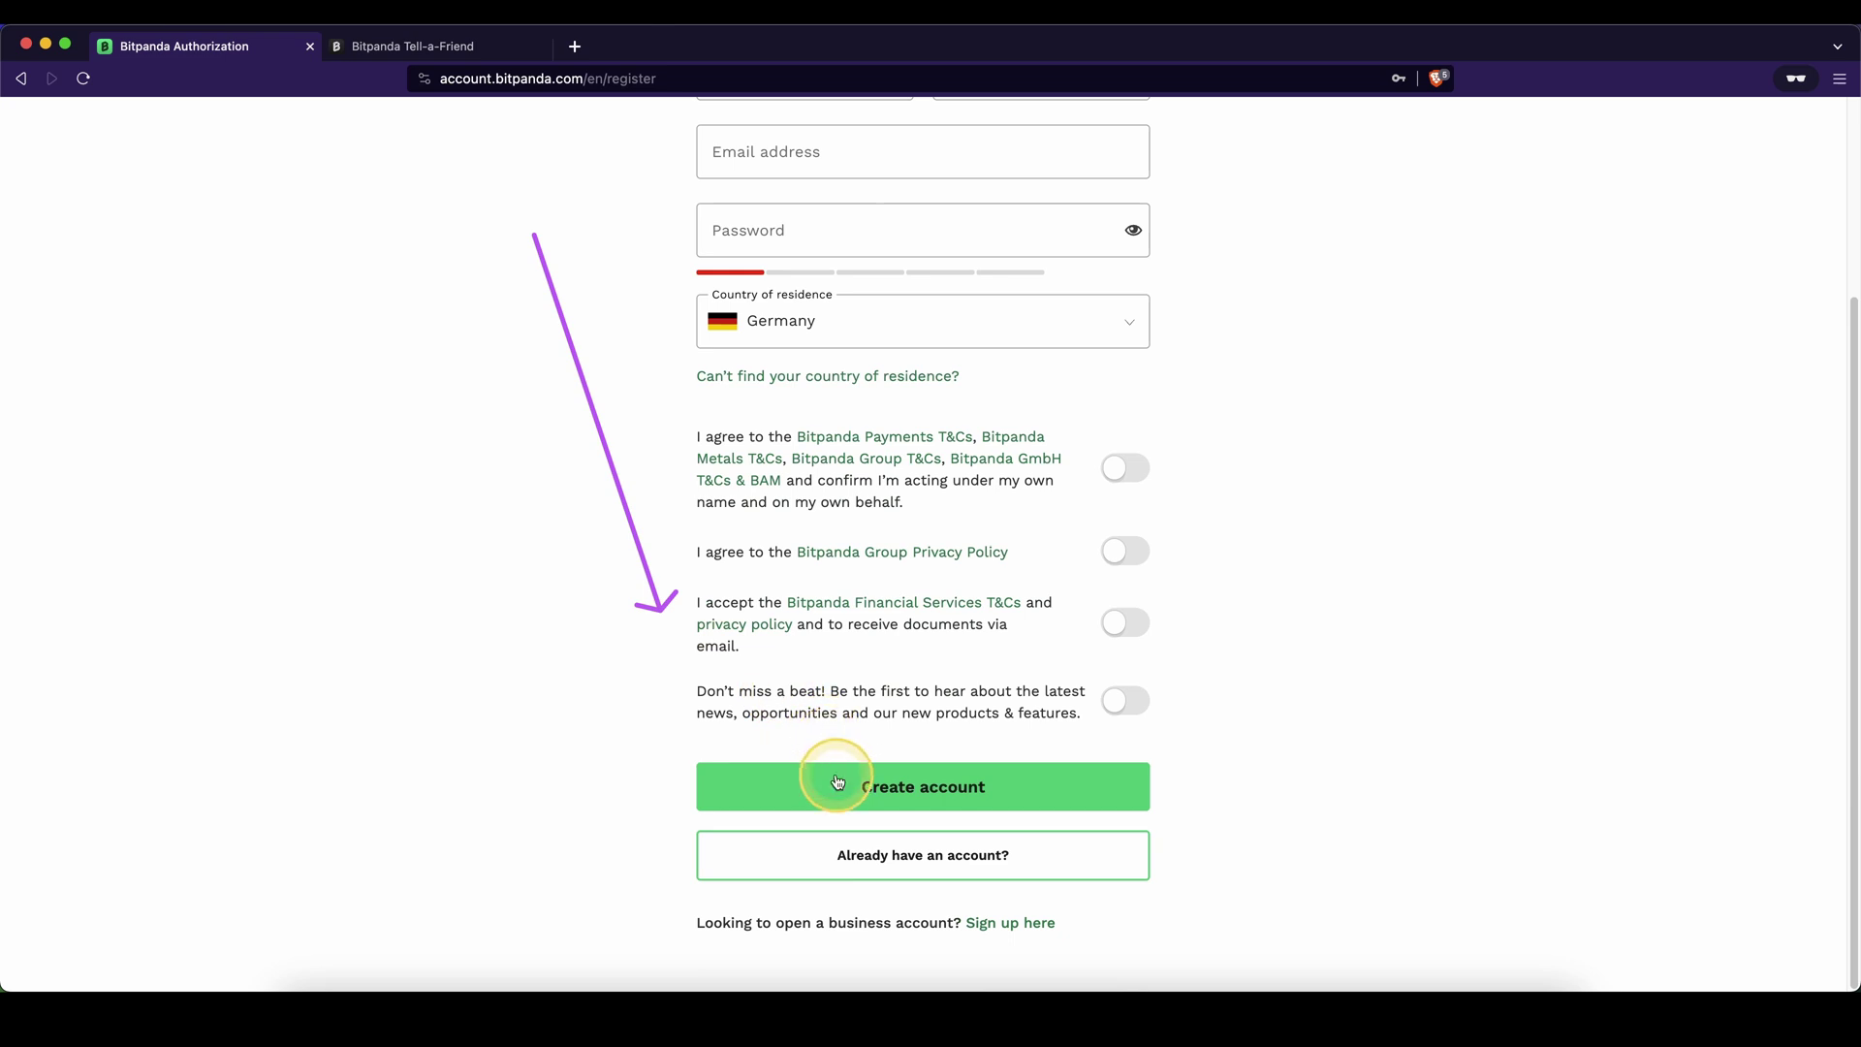
pyautogui.moveTo(1003, 264)
pyautogui.mouseDown()
pyautogui.moveTo(762, 615)
pyautogui.moveTo(774, 357)
pyautogui.mouseUp()
pyautogui.moveTo(321, 421)
pyautogui.mouseDown()
pyautogui.moveTo(419, 623)
pyautogui.moveTo(487, 352)
pyautogui.mouseUp()
pyautogui.click(438, 663)
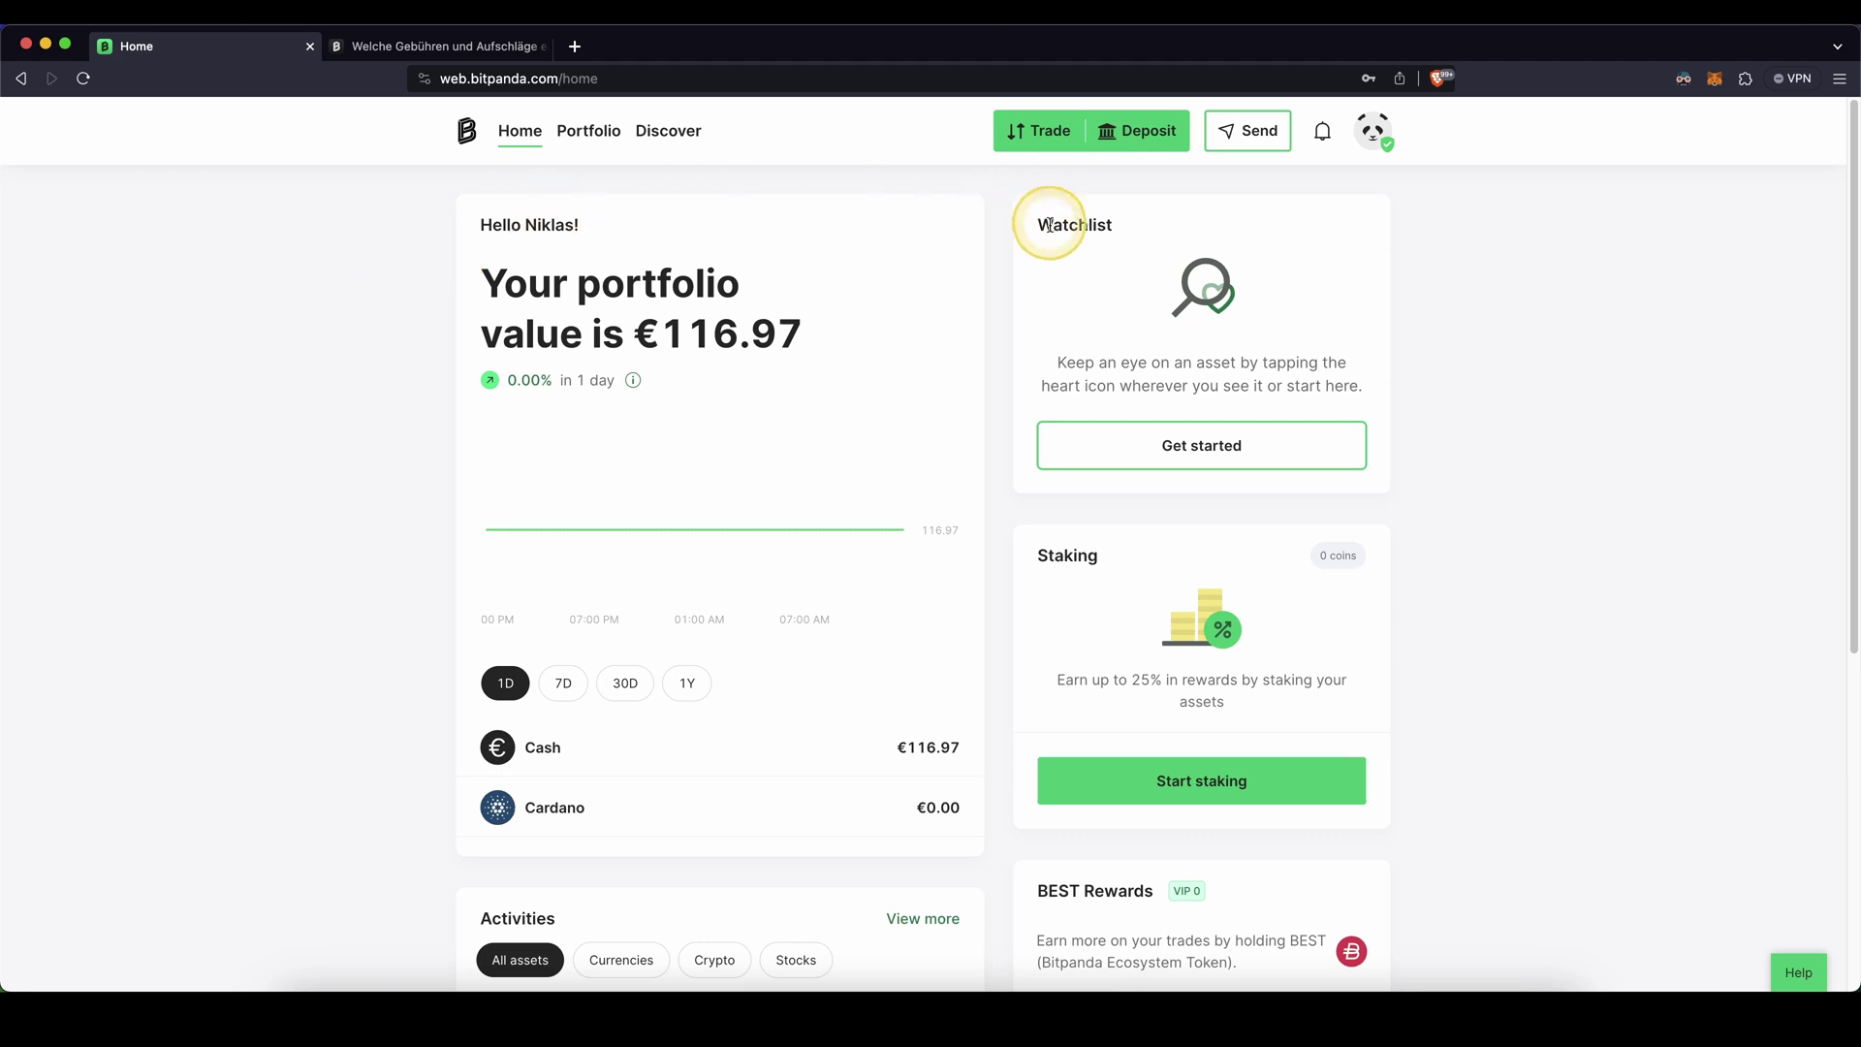
# - Open the Select deposit method modal from the top-bar Deposit control
pyautogui.moveTo(1051, 242); pyautogui.dragTo(1112, 175)
pyautogui.click(1126, 134)
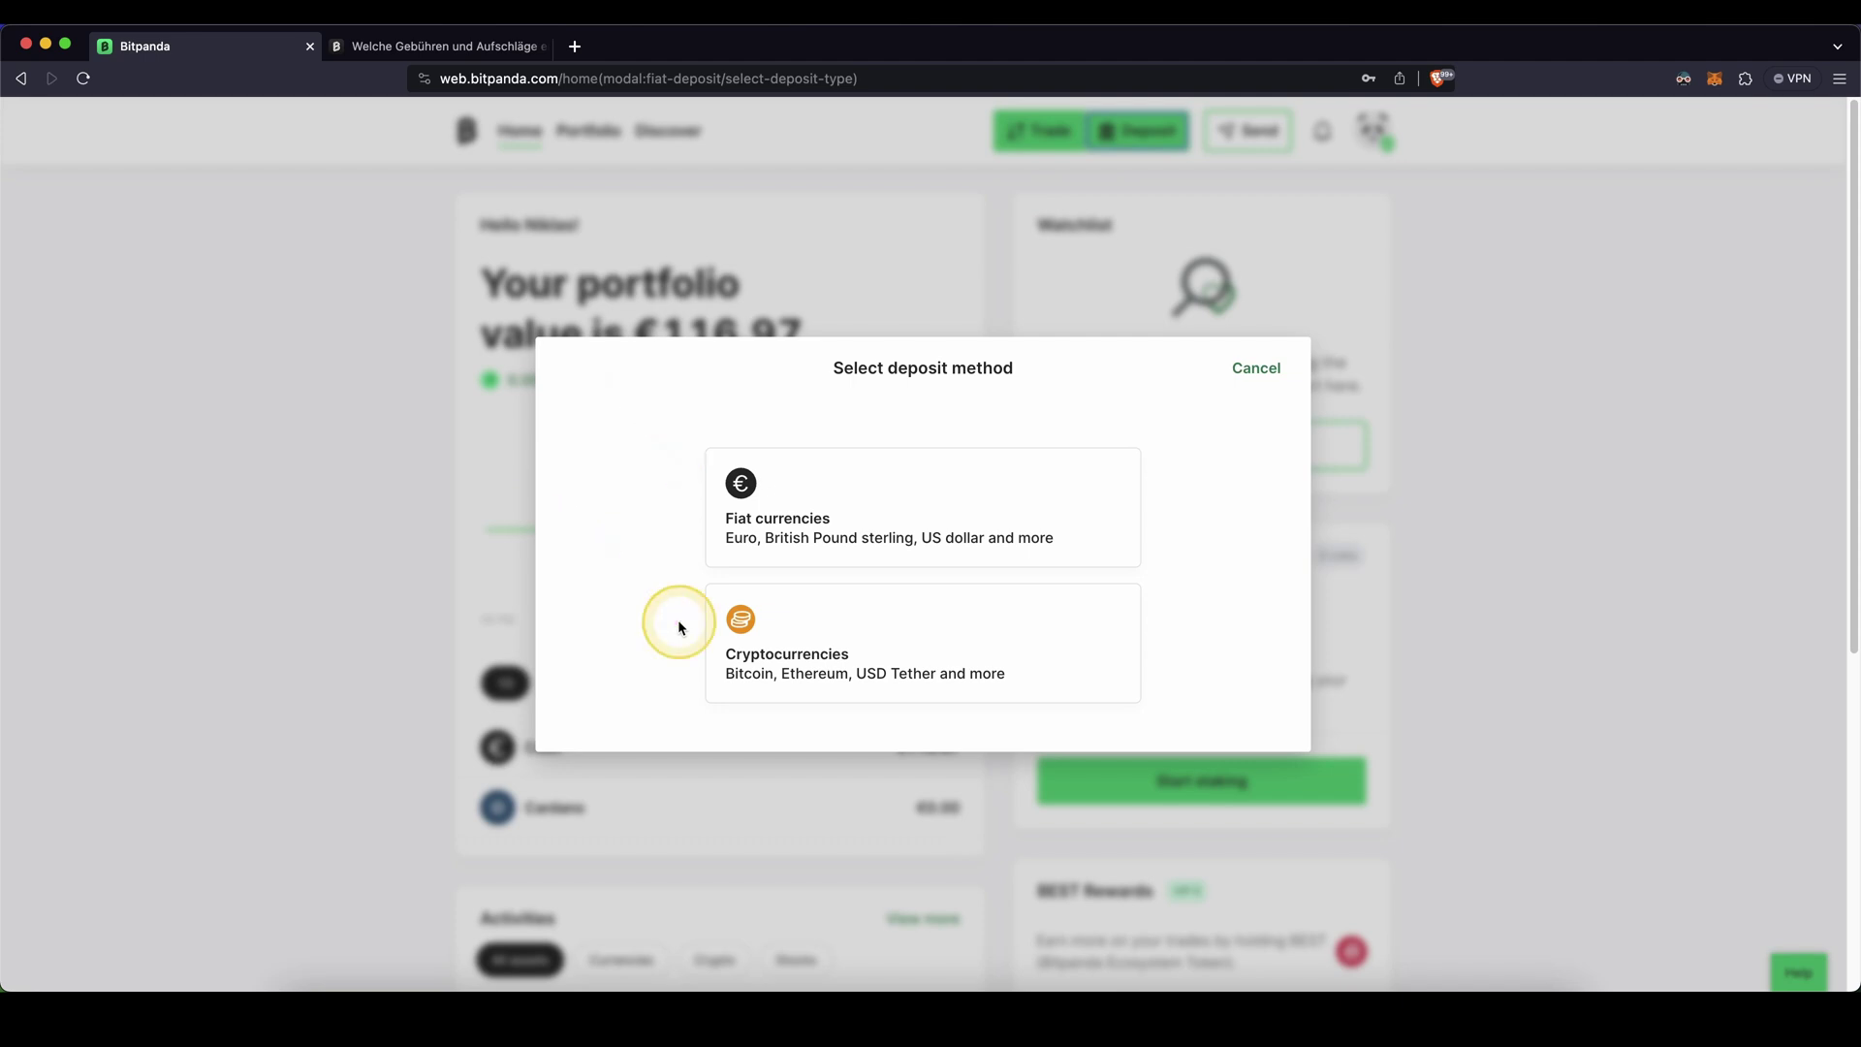
# - Choose a Bitcoin cryptocurrency deposit instead of Tether and continue toward its wallet address
pyautogui.click(771, 629)
pyautogui.moveTo(556, 262); pyautogui.dragTo(588, 302)
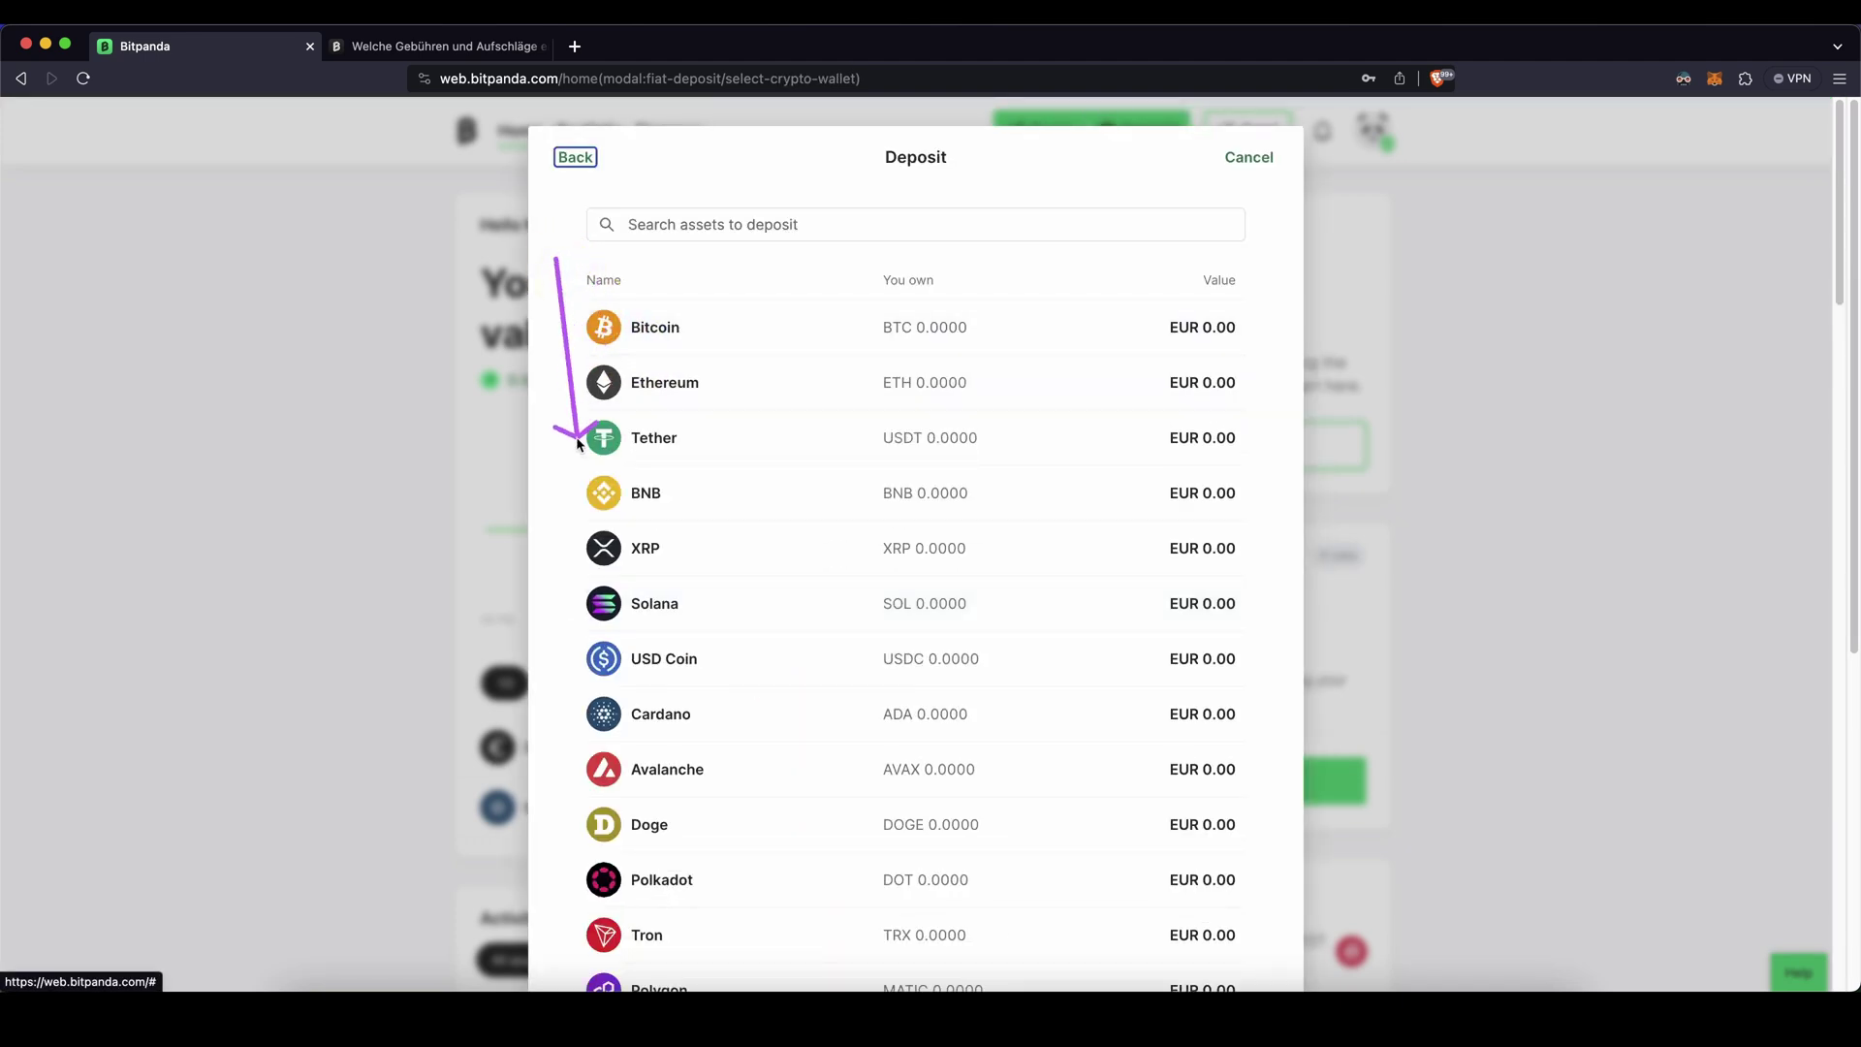
pyautogui.click(653, 437)
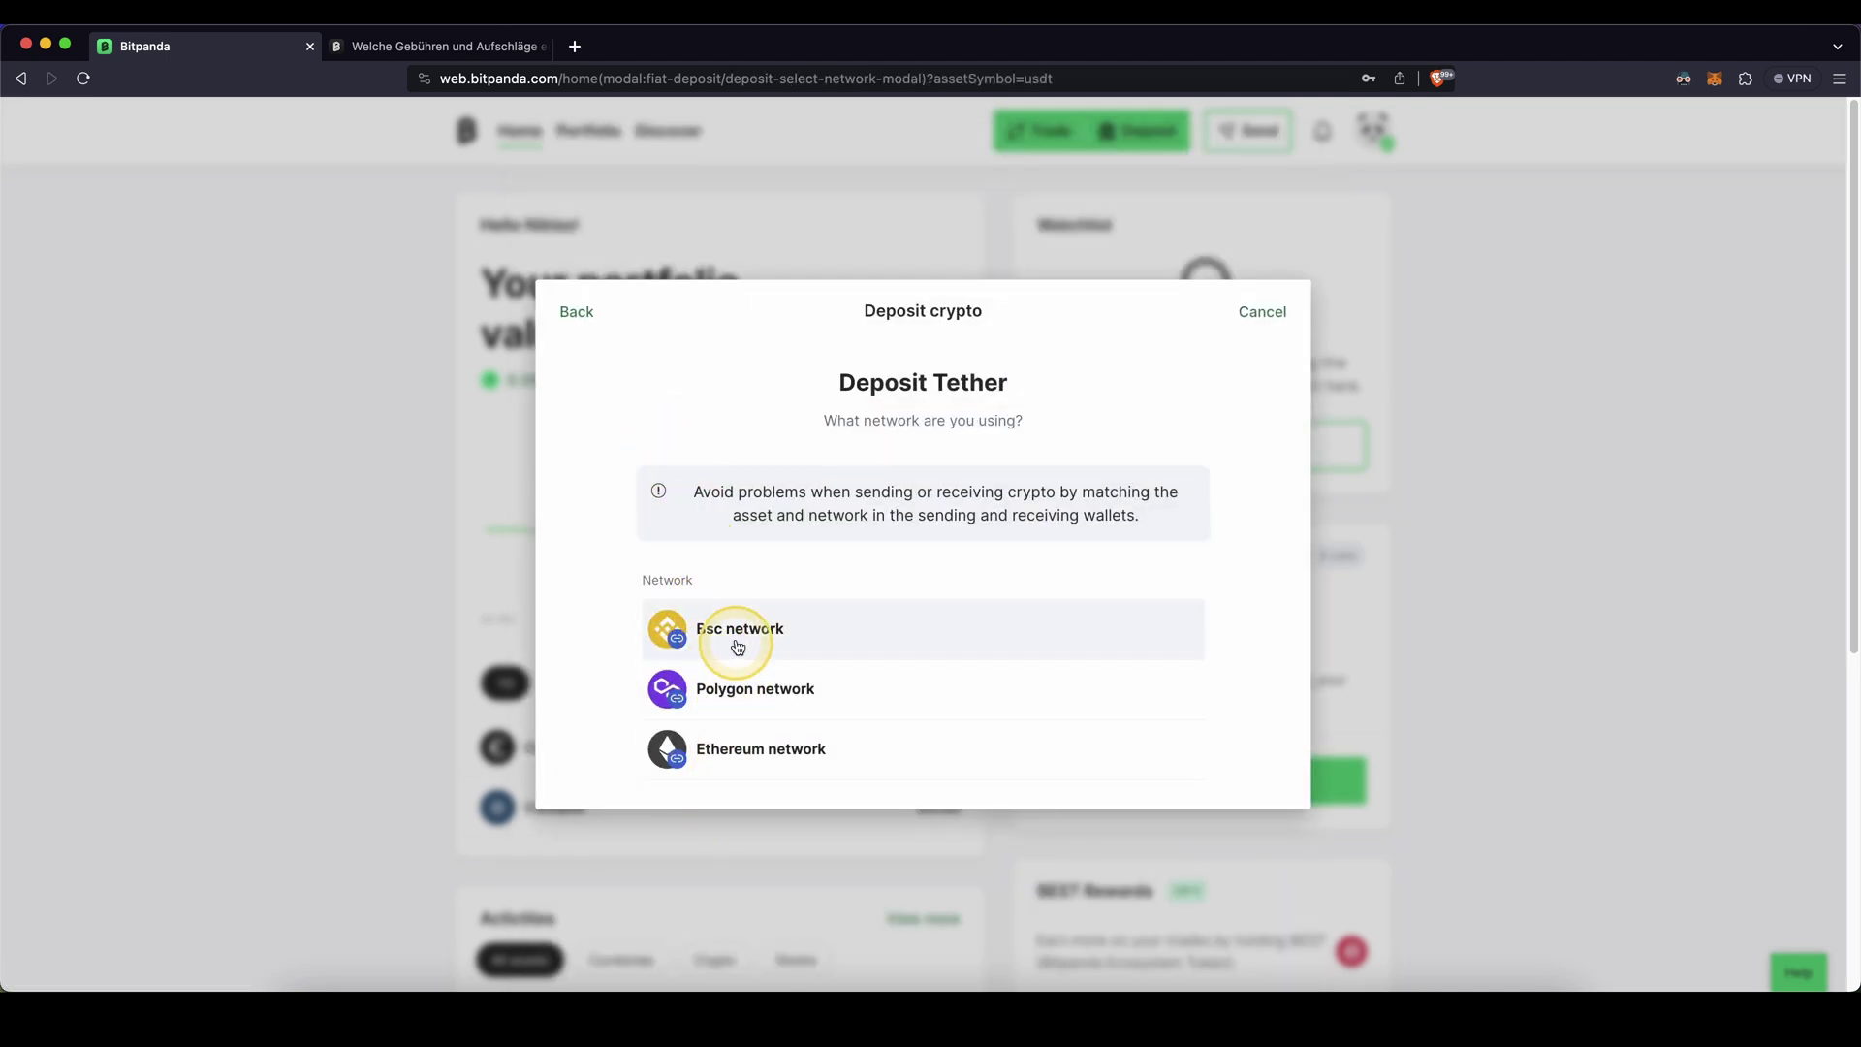
pyautogui.click(577, 314)
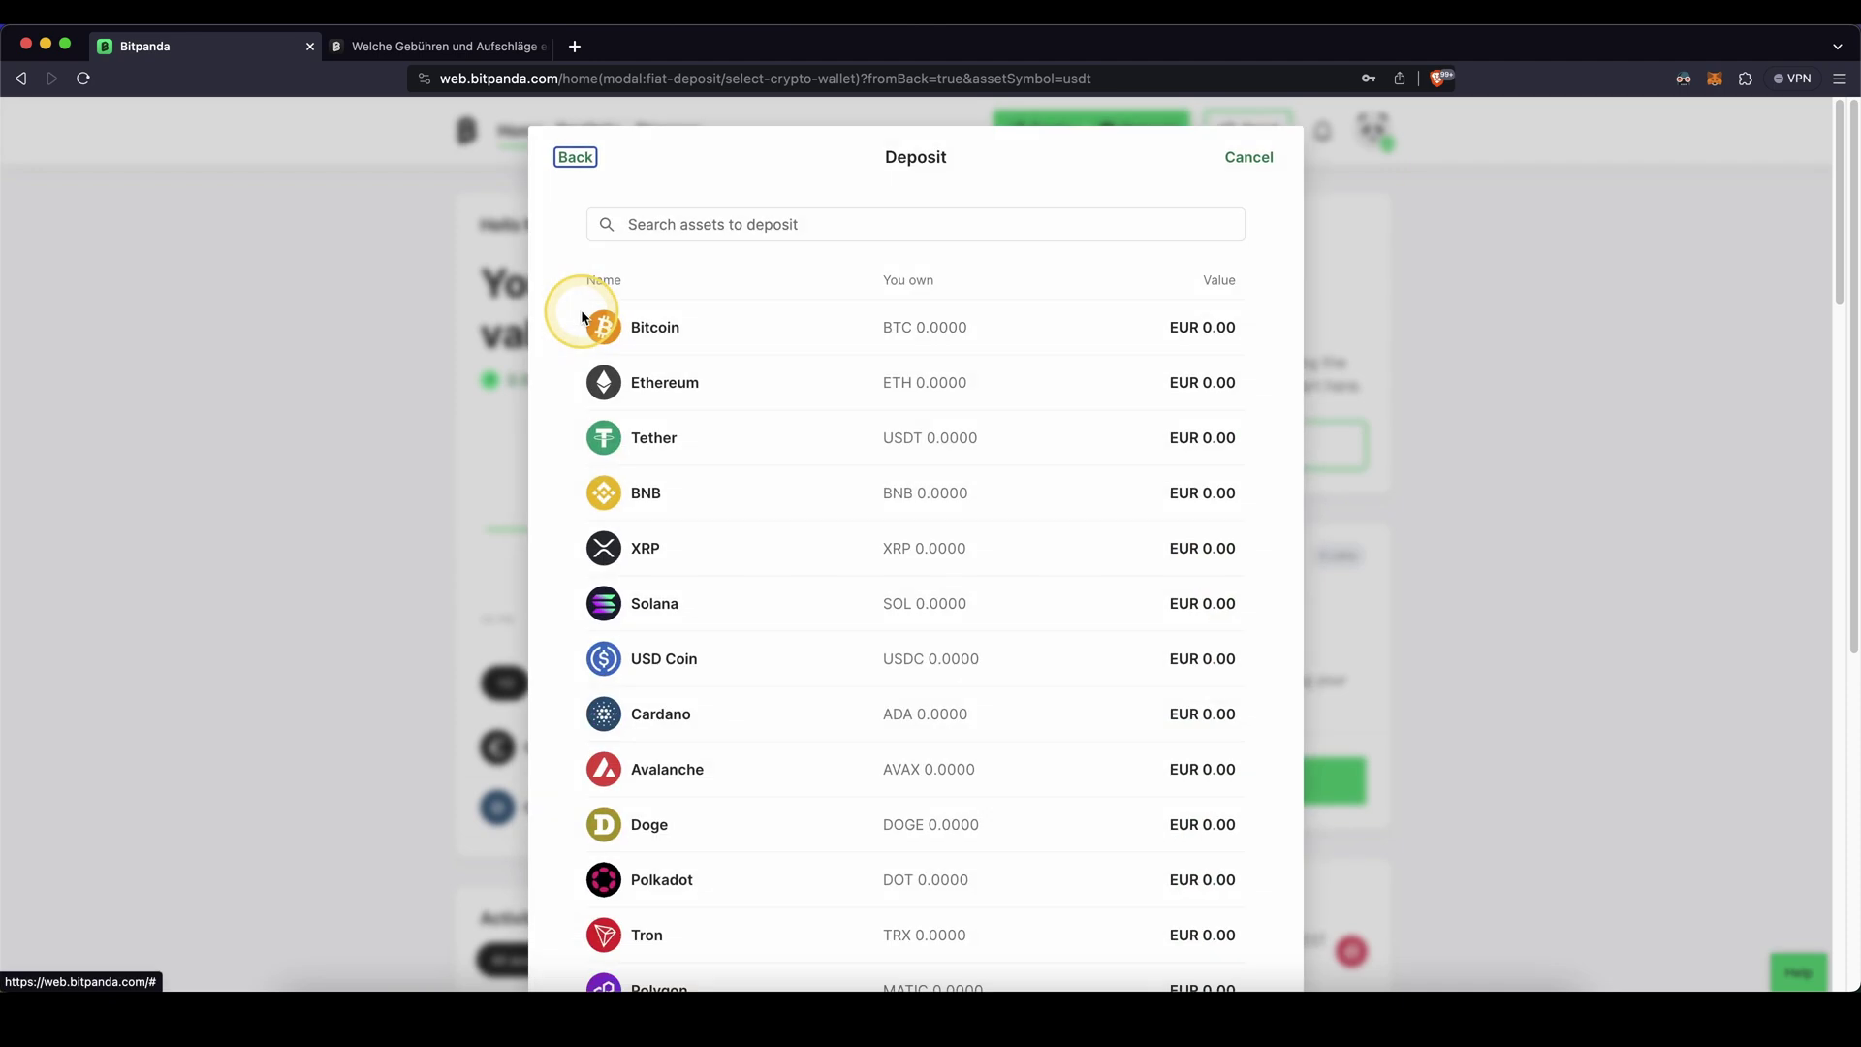
pyautogui.click(705, 329)
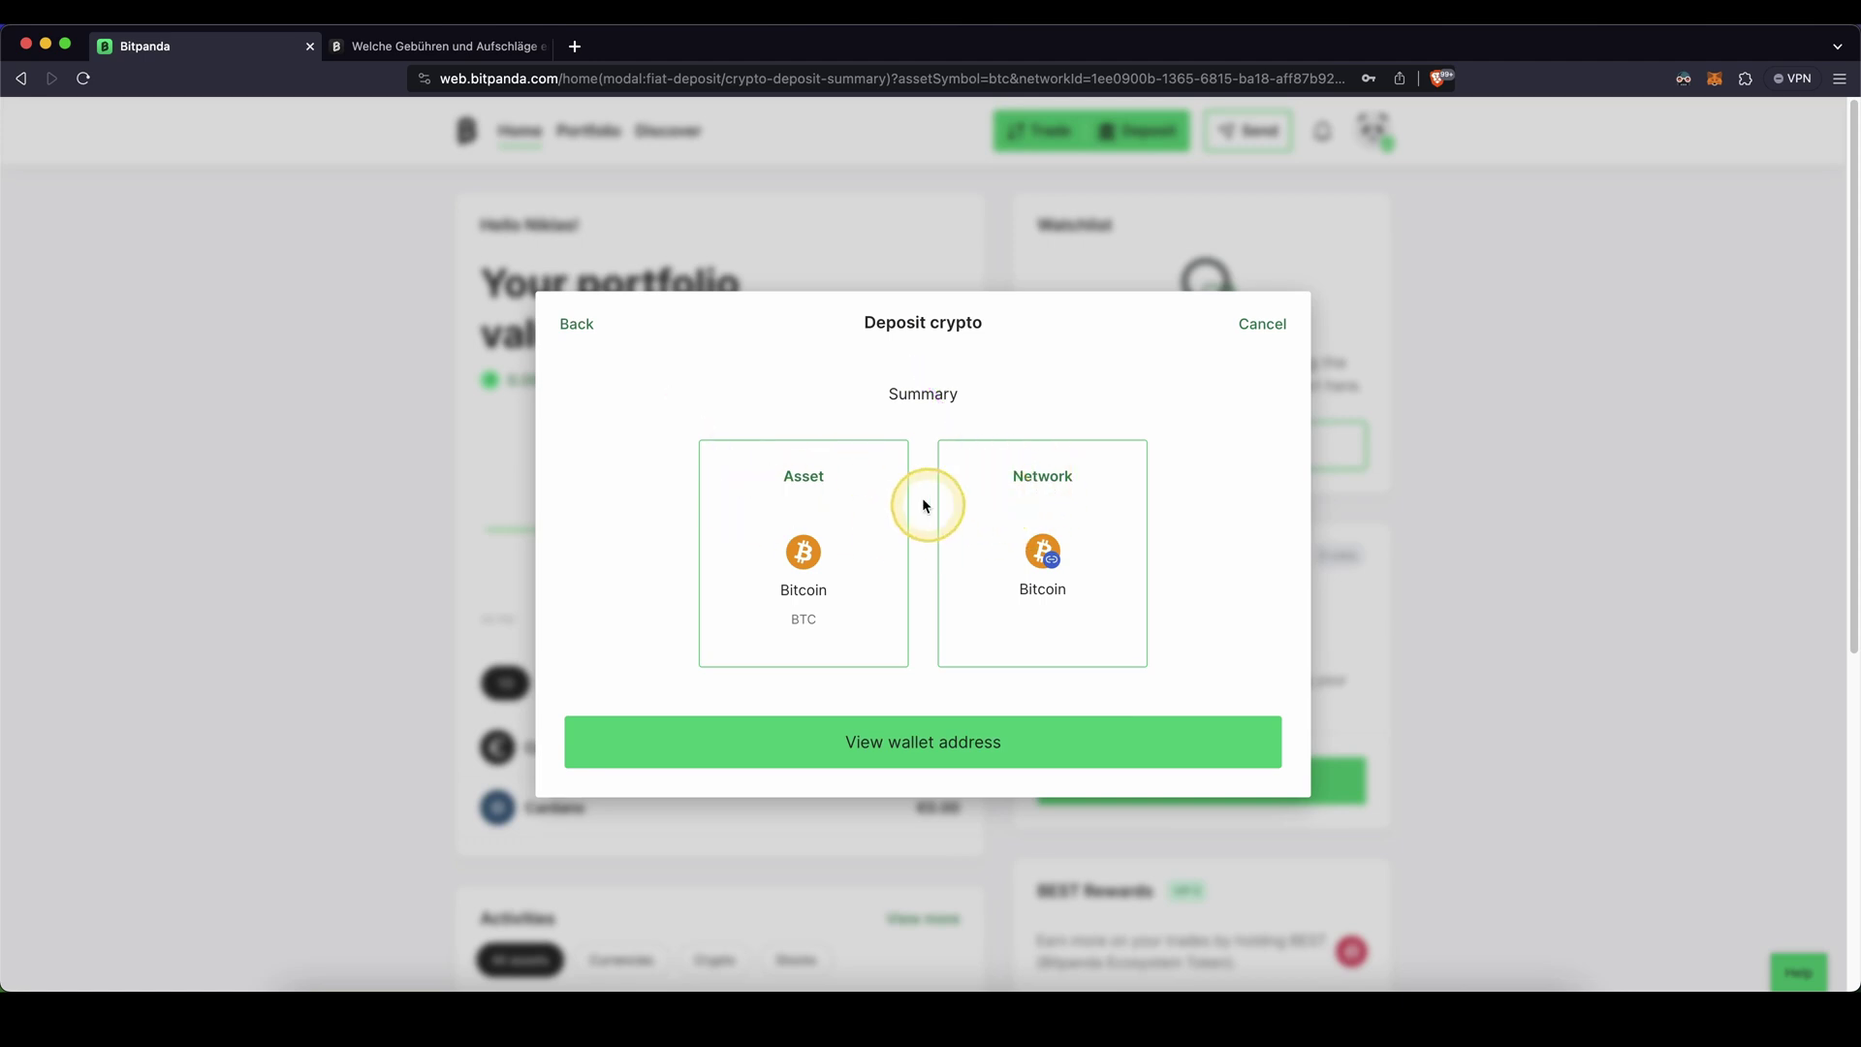
pyautogui.click(880, 745)
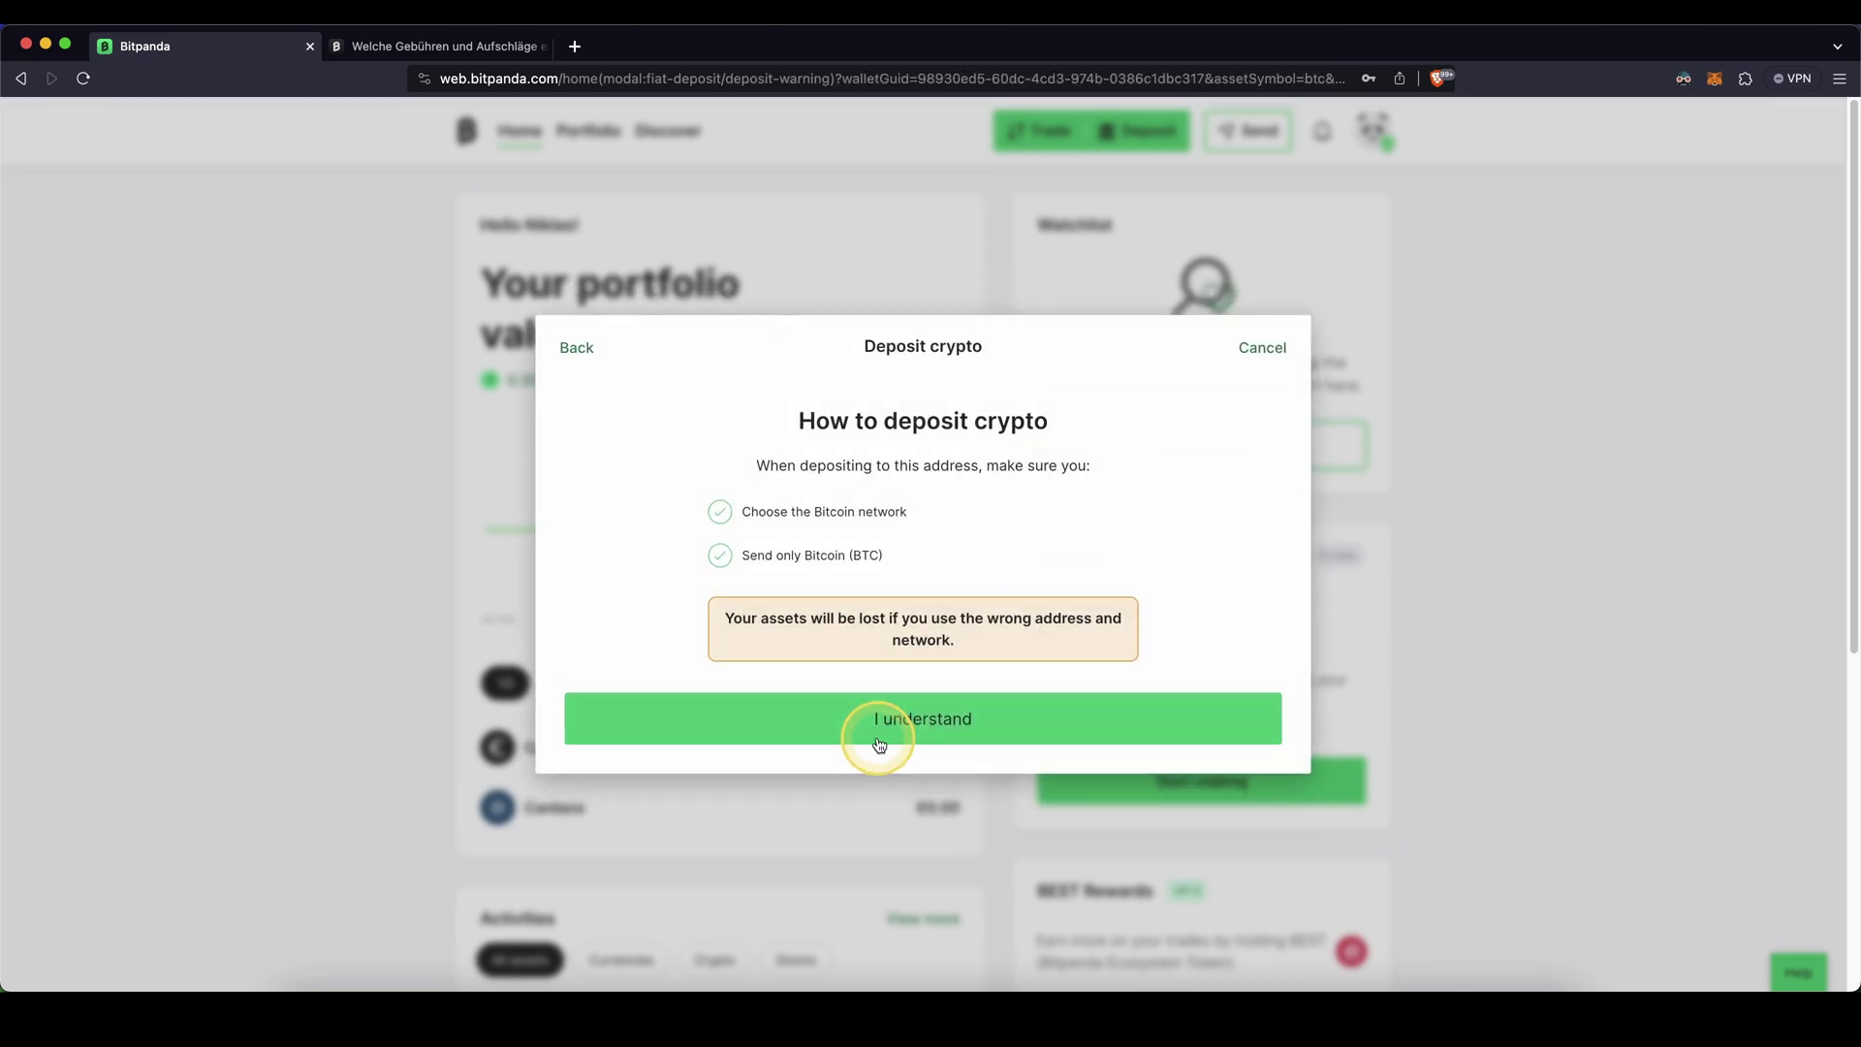
# - Acknowledge the Bitcoin-network warning and review the deposit address, QR code, minimum and fees
pyautogui.click(879, 730)
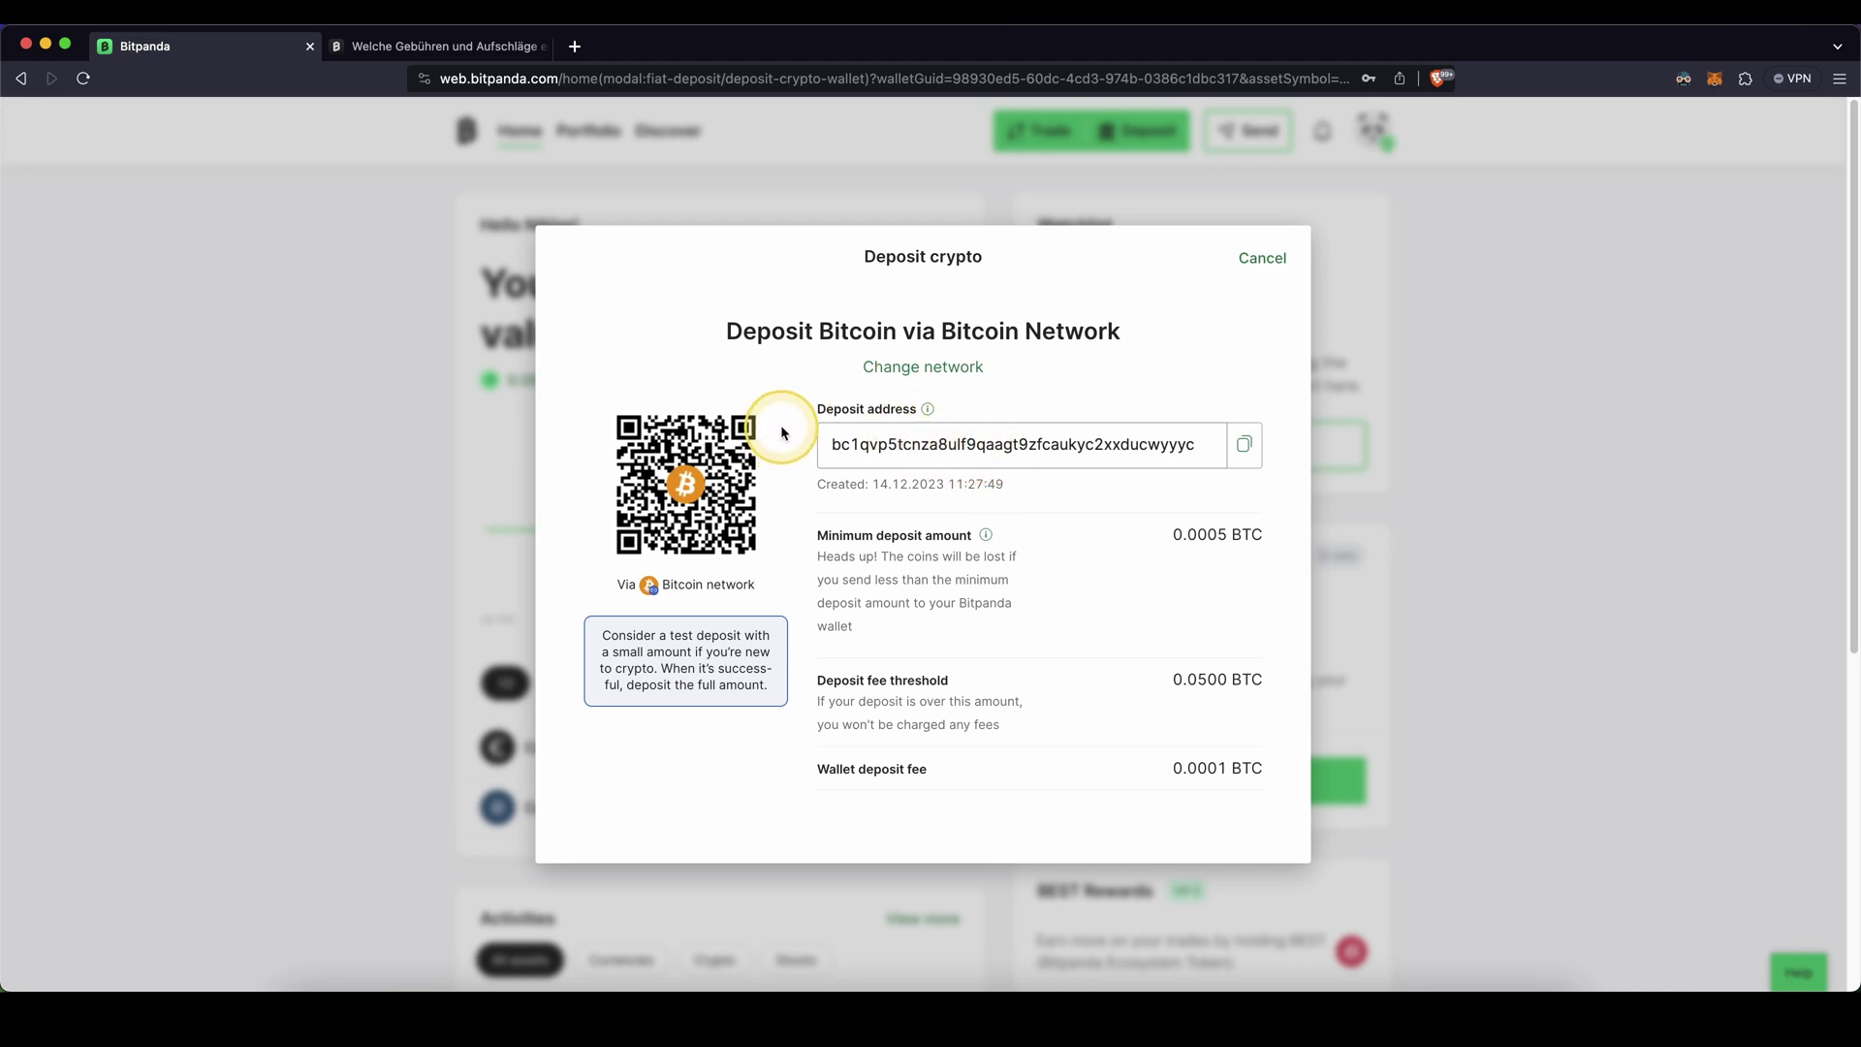
pyautogui.moveTo(802, 509); pyautogui.dragTo(800, 793)
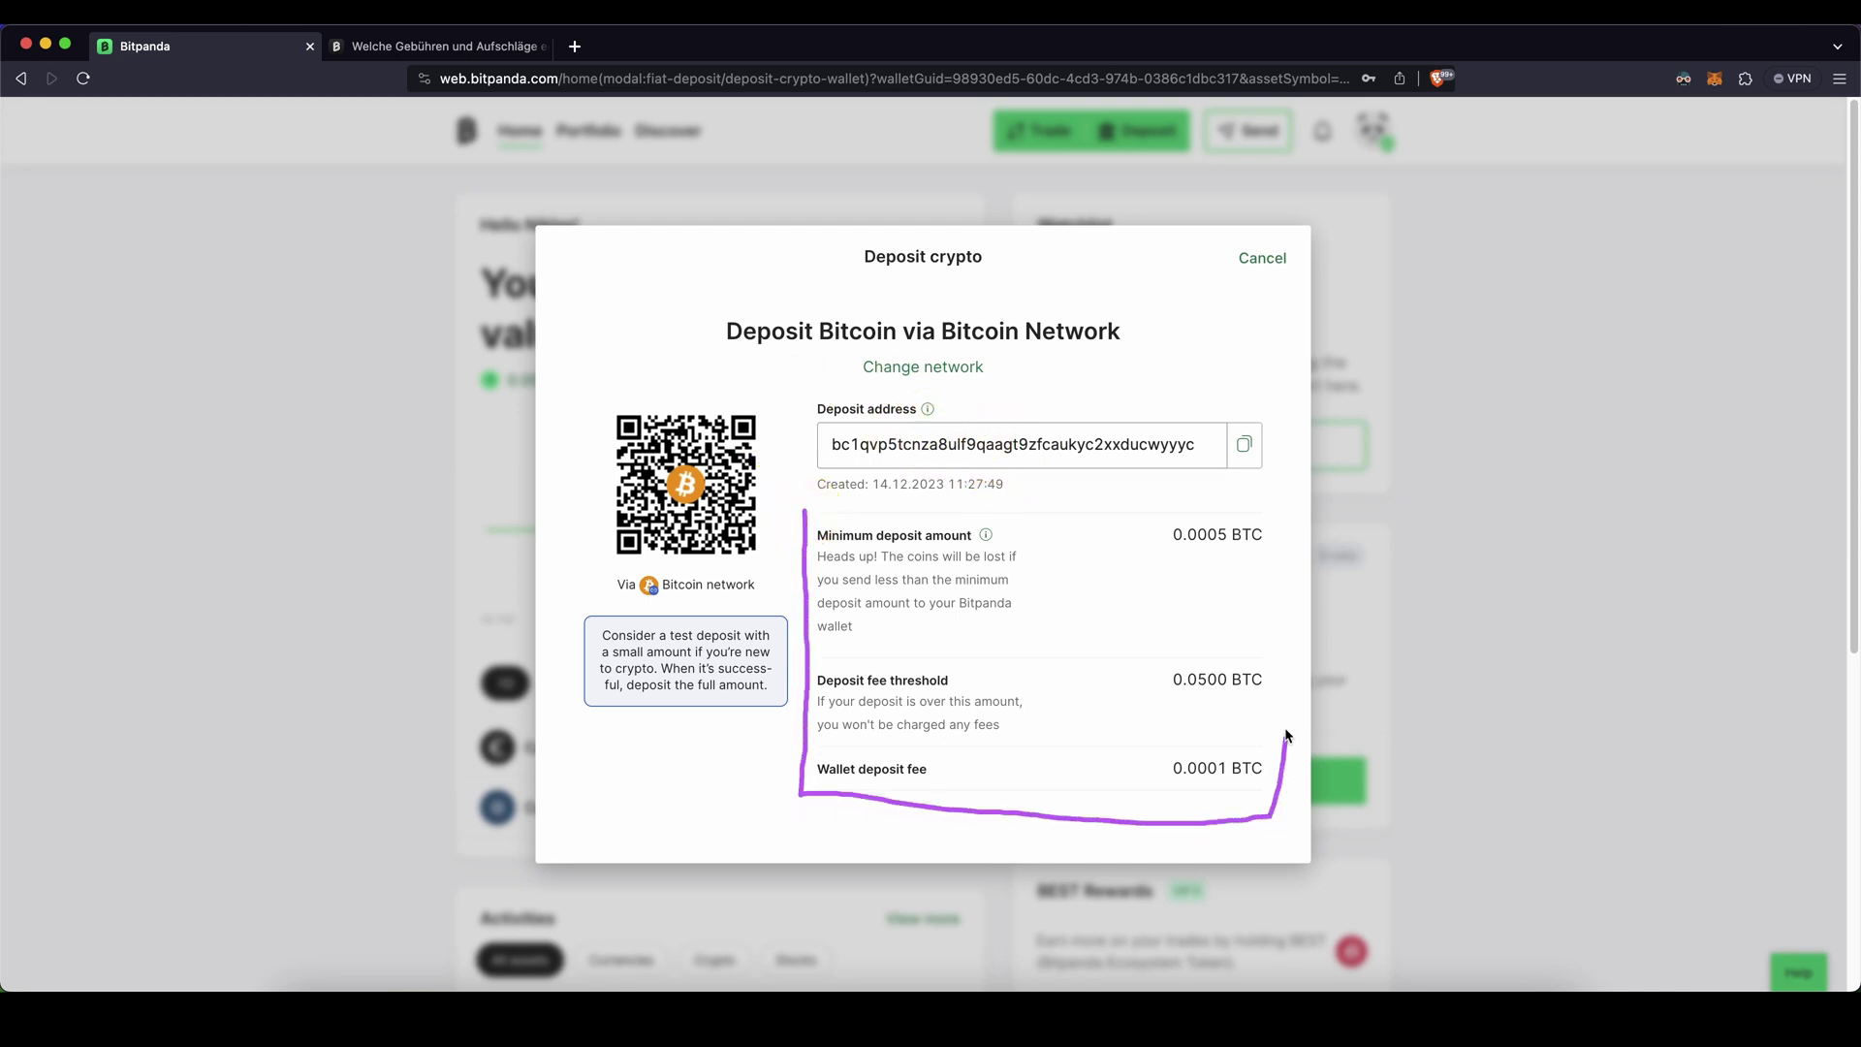
pyautogui.moveTo(1286, 485)
pyautogui.mouseDown()
pyautogui.moveTo(1314, 462)
pyautogui.moveTo(1165, 541)
pyautogui.mouseUp()
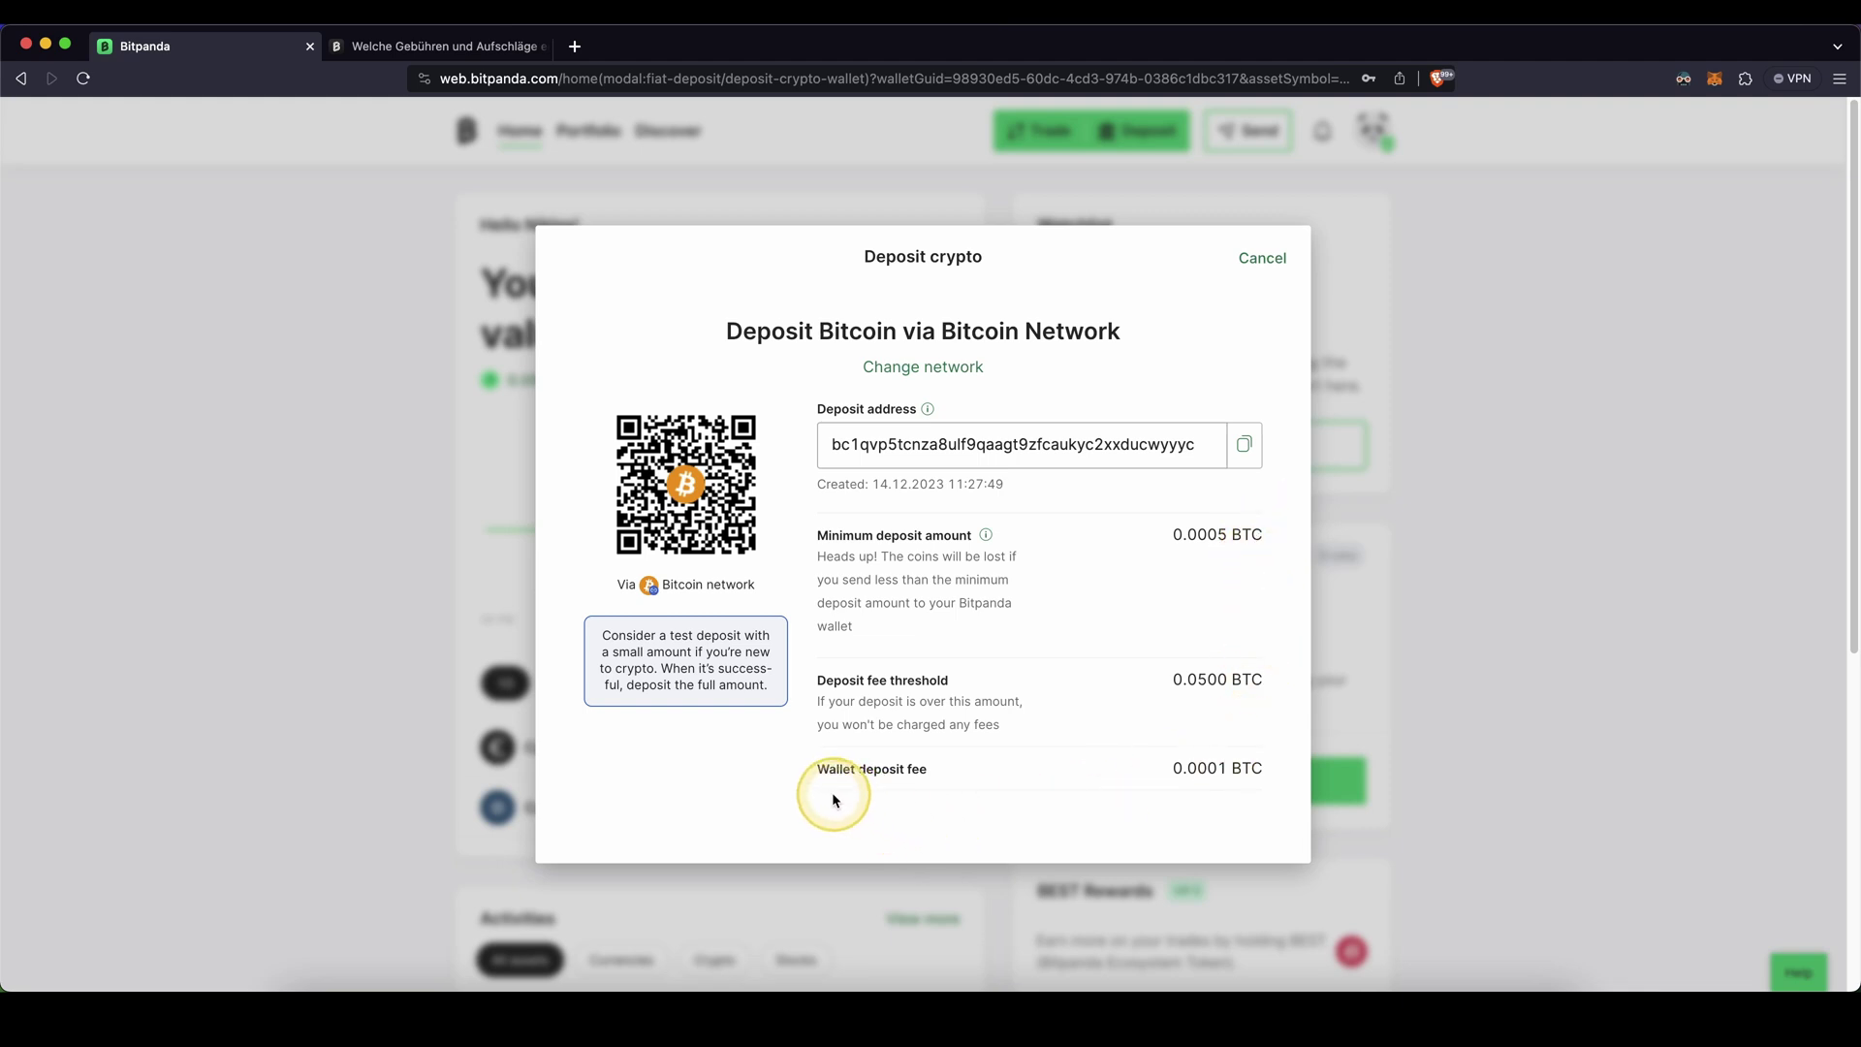
pyautogui.moveTo(955, 841); pyautogui.dragTo(1156, 771)
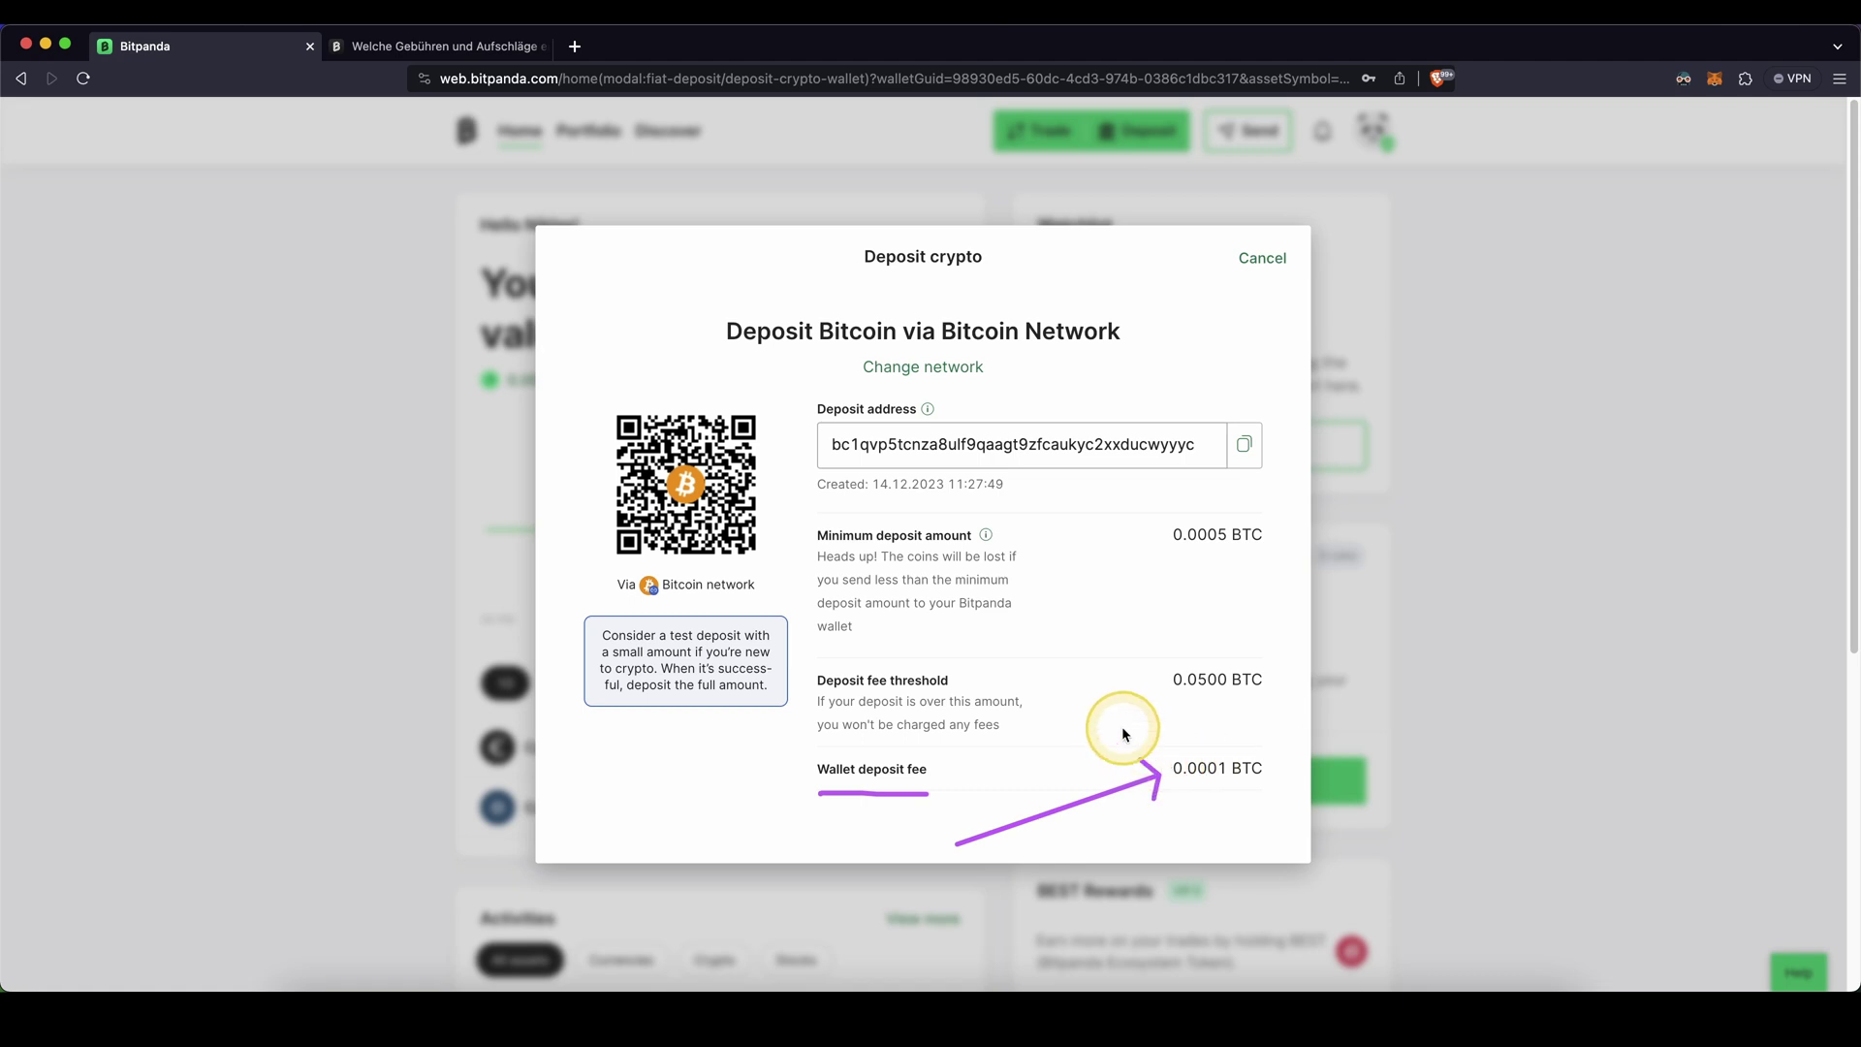
pyautogui.moveTo(1078, 746); pyautogui.dragTo(1159, 705)
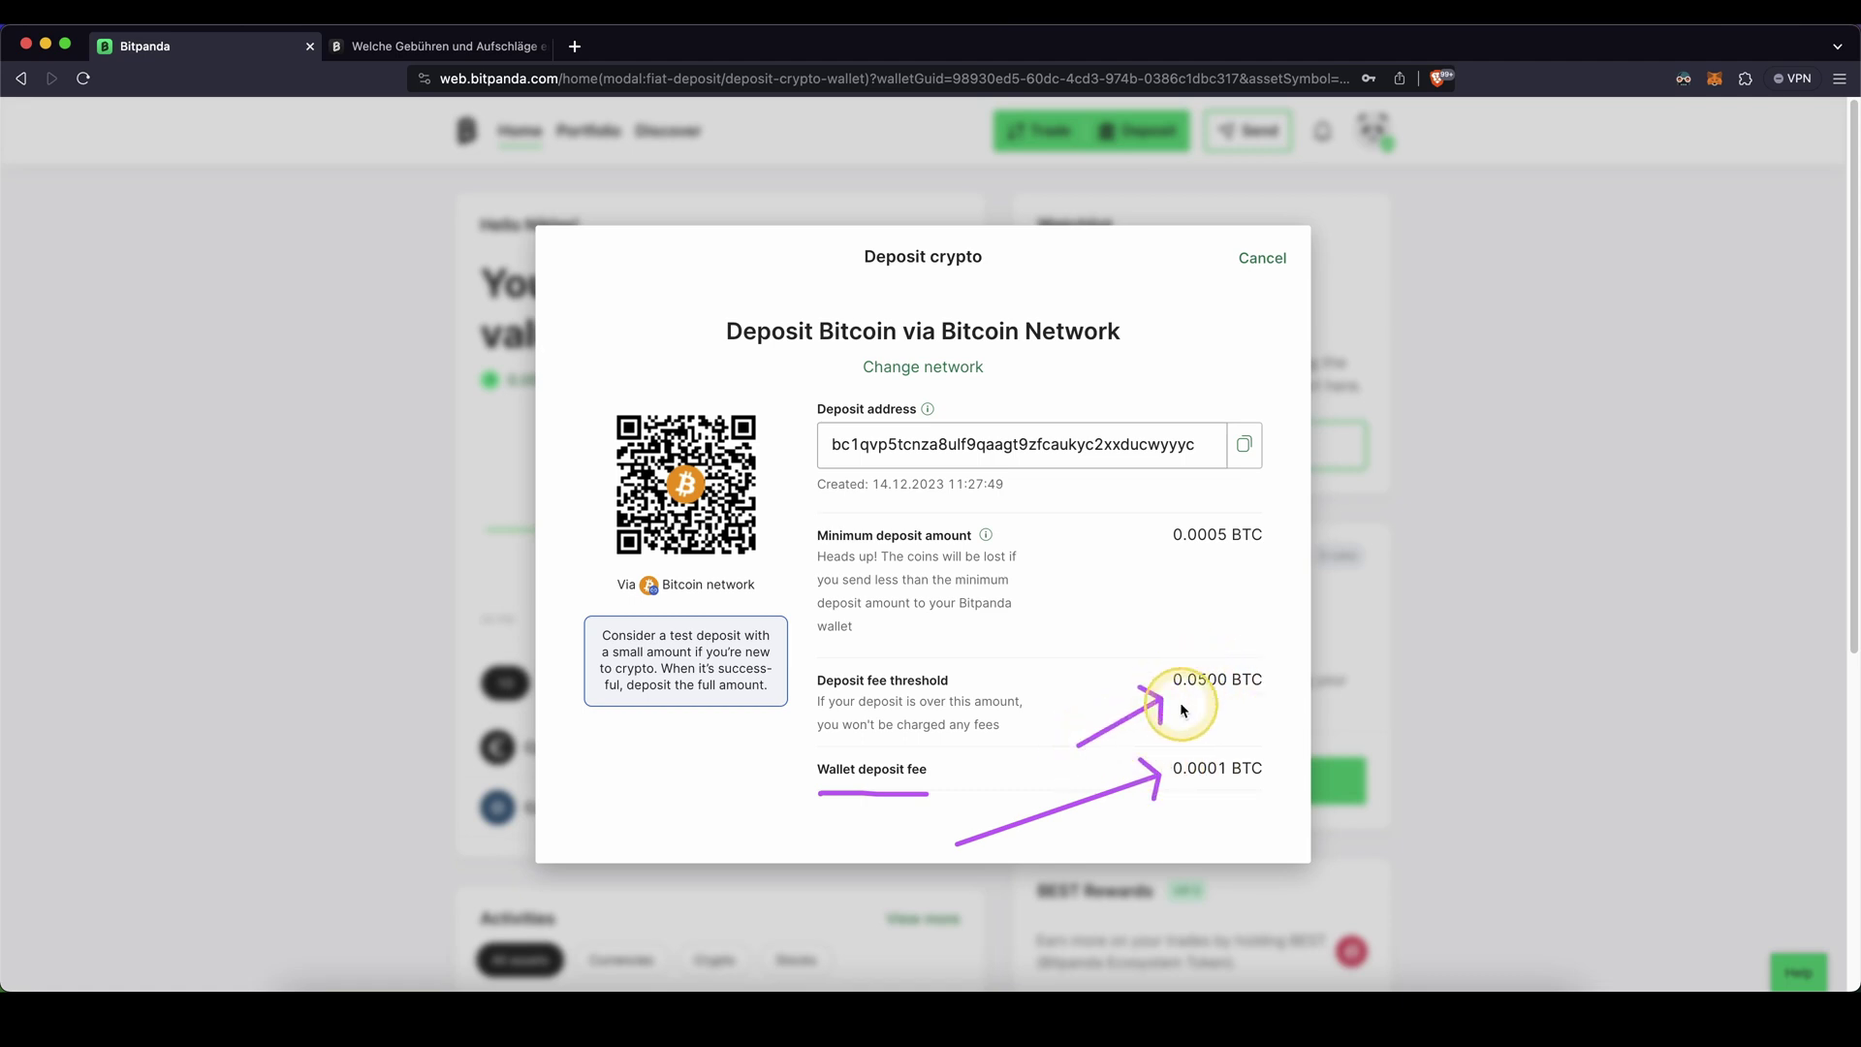
# - Return to the deposit method chooser offering fiat currencies or cryptocurrencies
pyautogui.click(1151, 673)
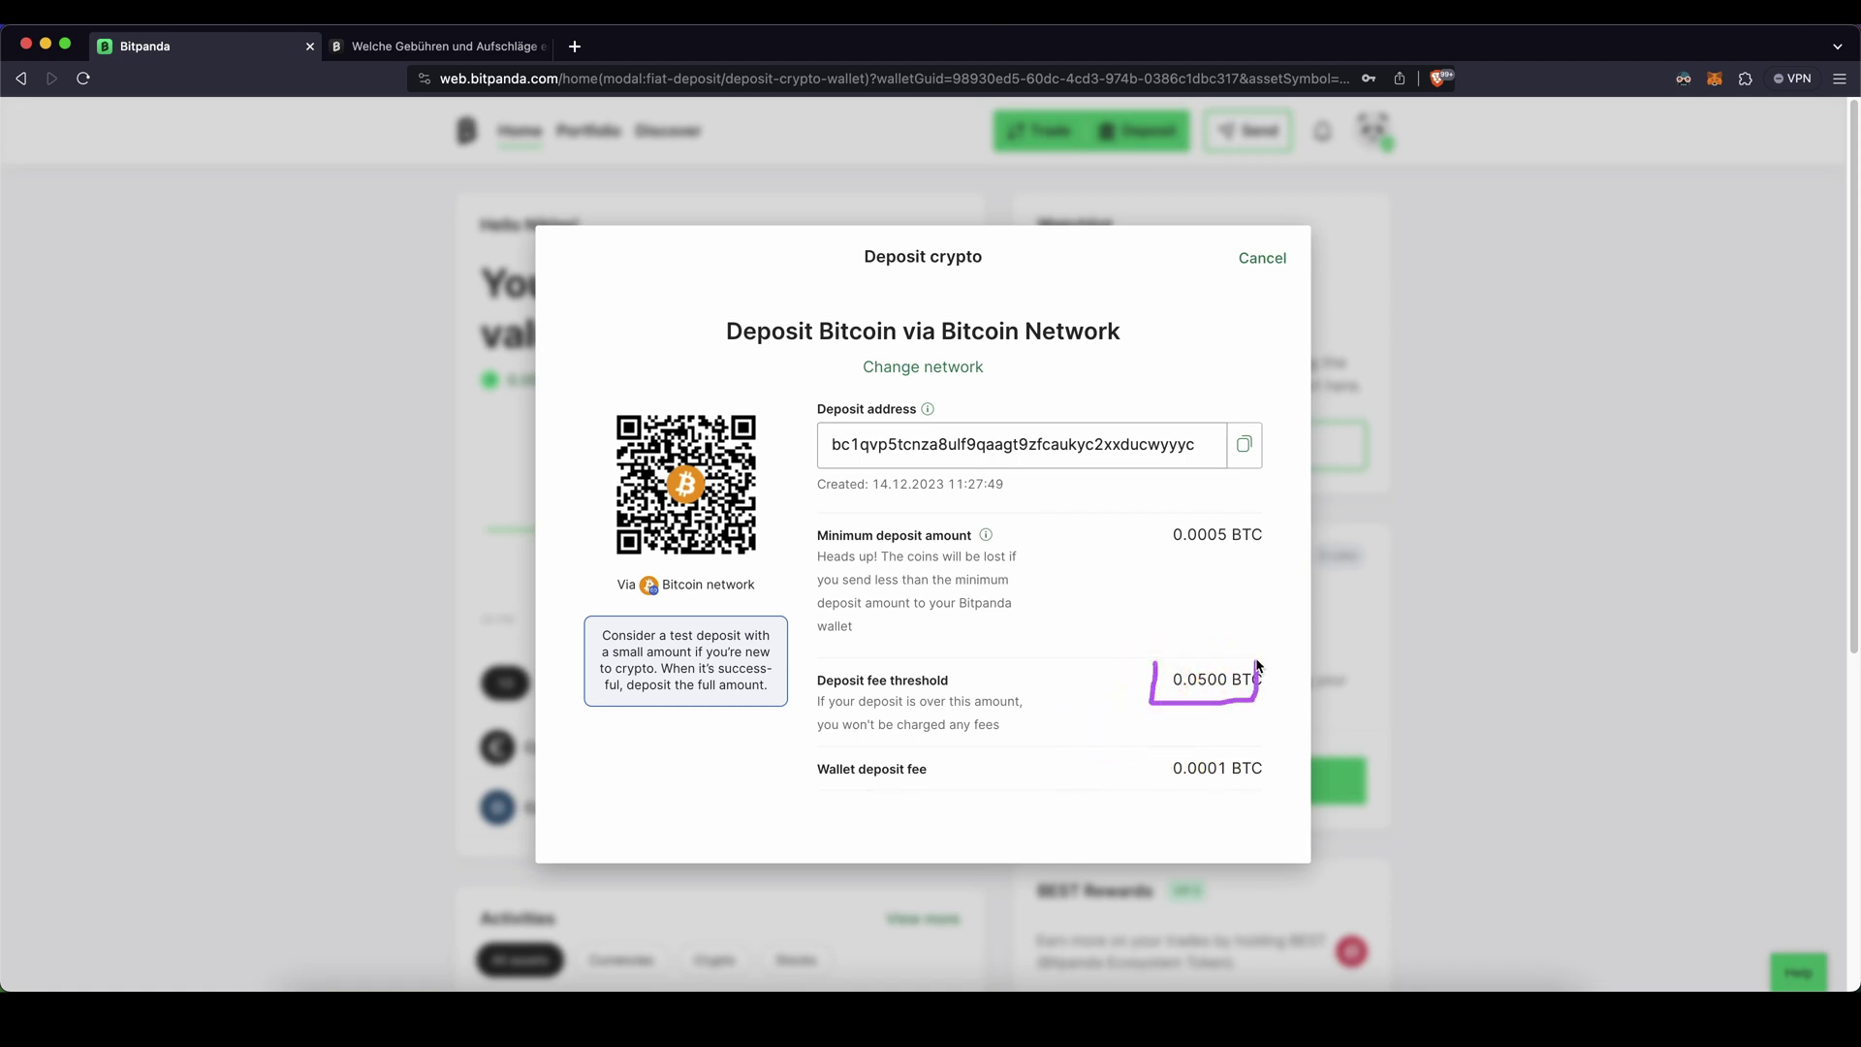
pyautogui.moveTo(1184, 750)
pyautogui.mouseDown()
pyautogui.moveTo(1254, 796)
pyautogui.moveTo(1181, 793)
pyautogui.mouseUp()
pyautogui.moveTo(1254, 330); pyautogui.dragTo(1066, 426)
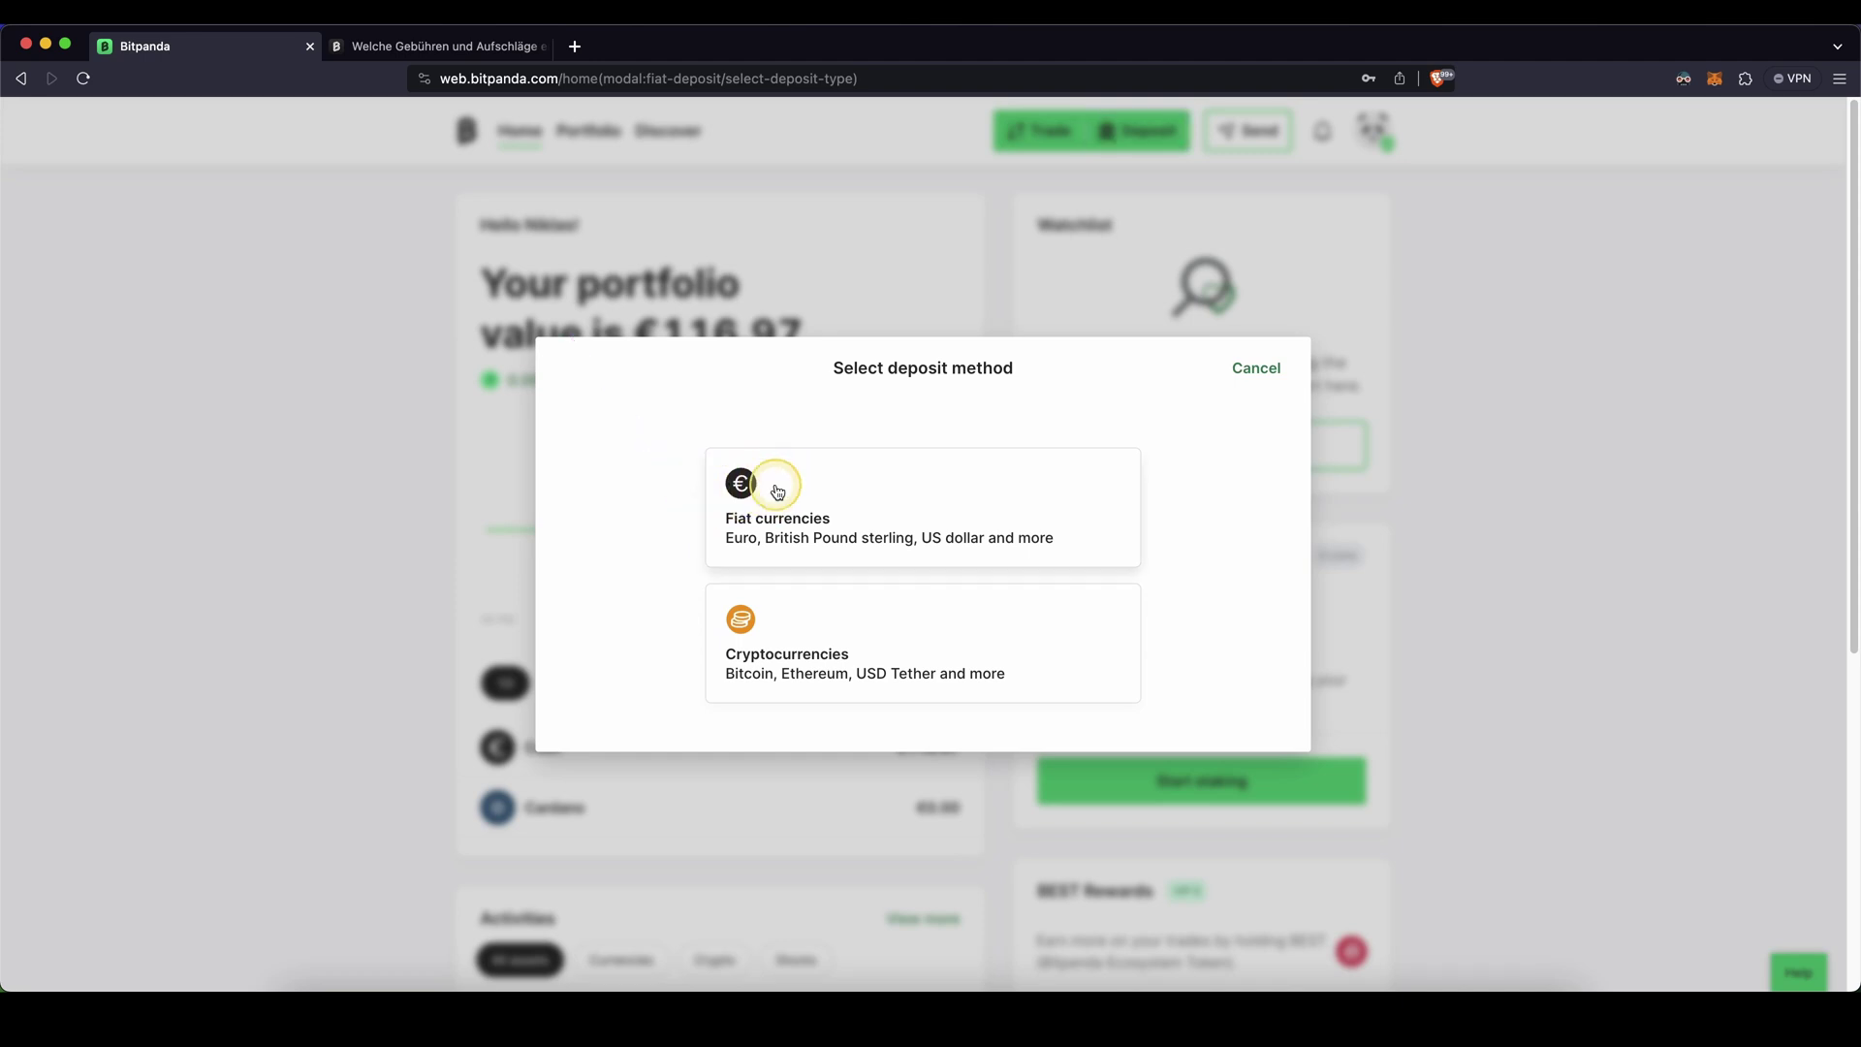
# - Pick a Euro fiat deposit to list PayPal, bank transfer and card payment methods
pyautogui.click(772, 488)
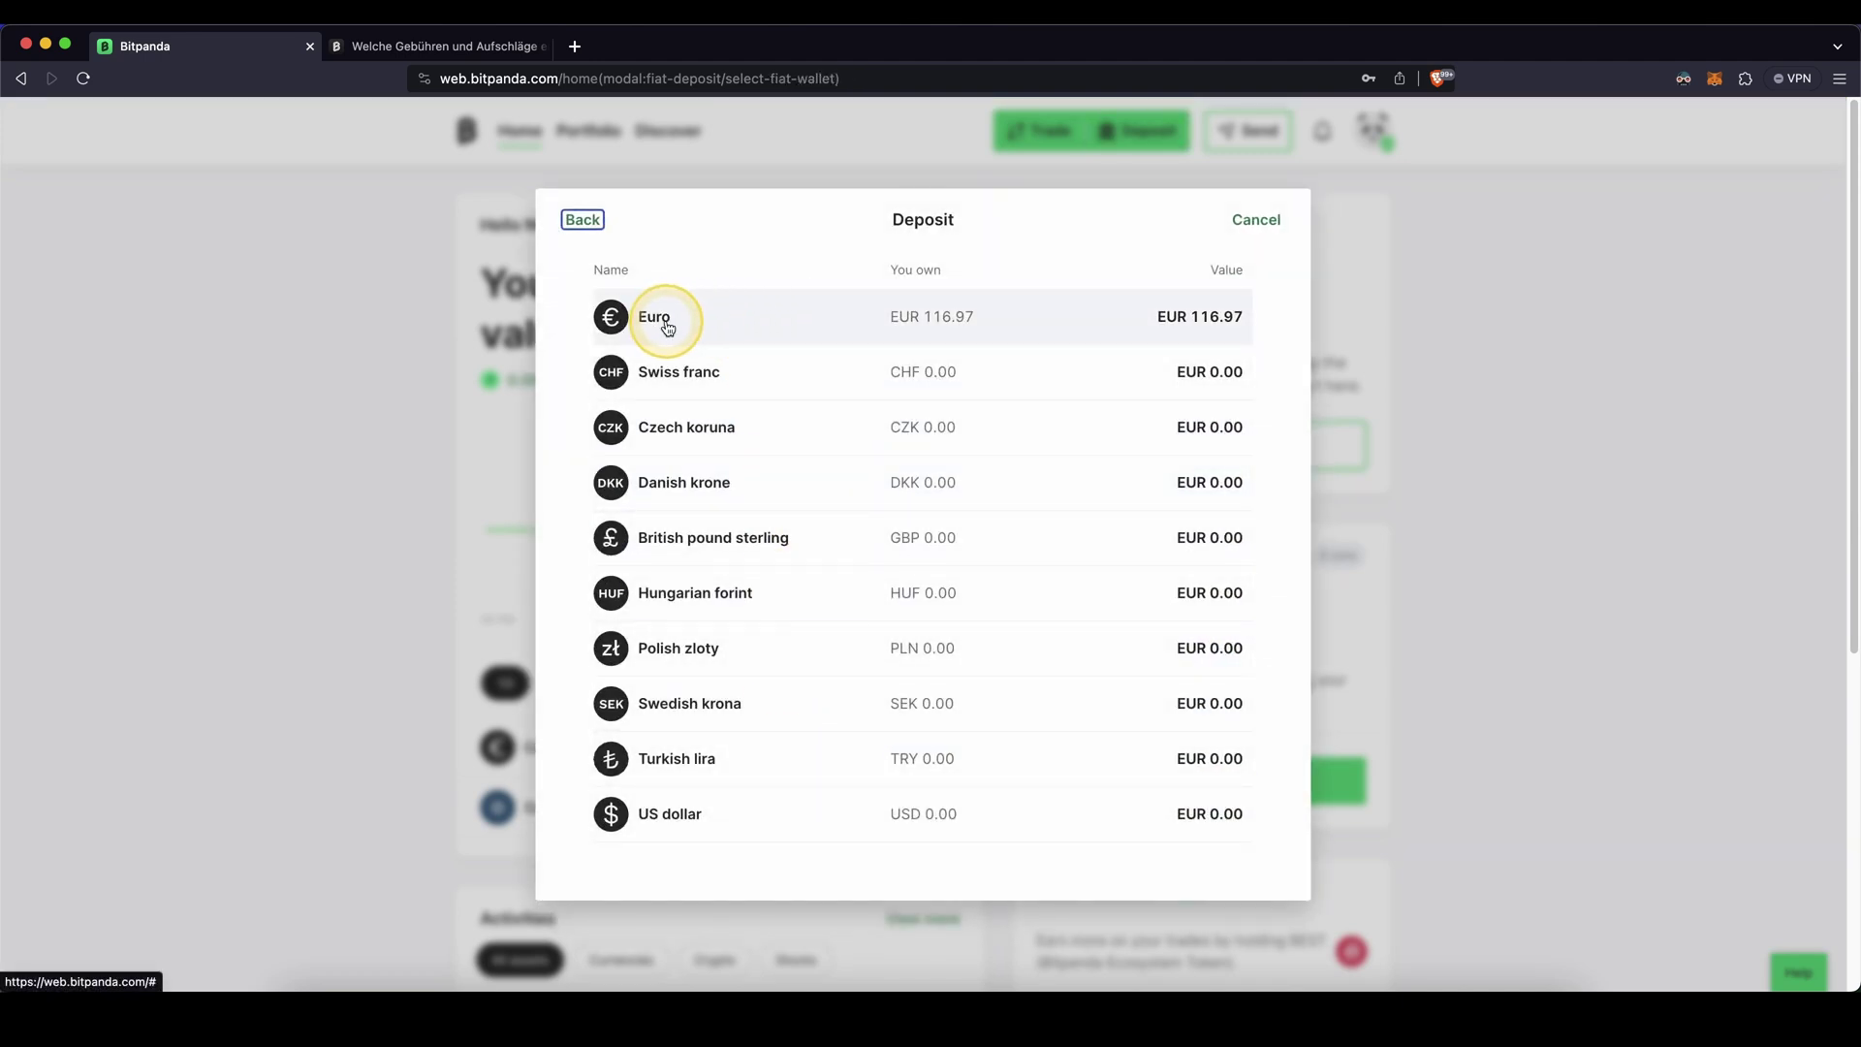
pyautogui.click(704, 320)
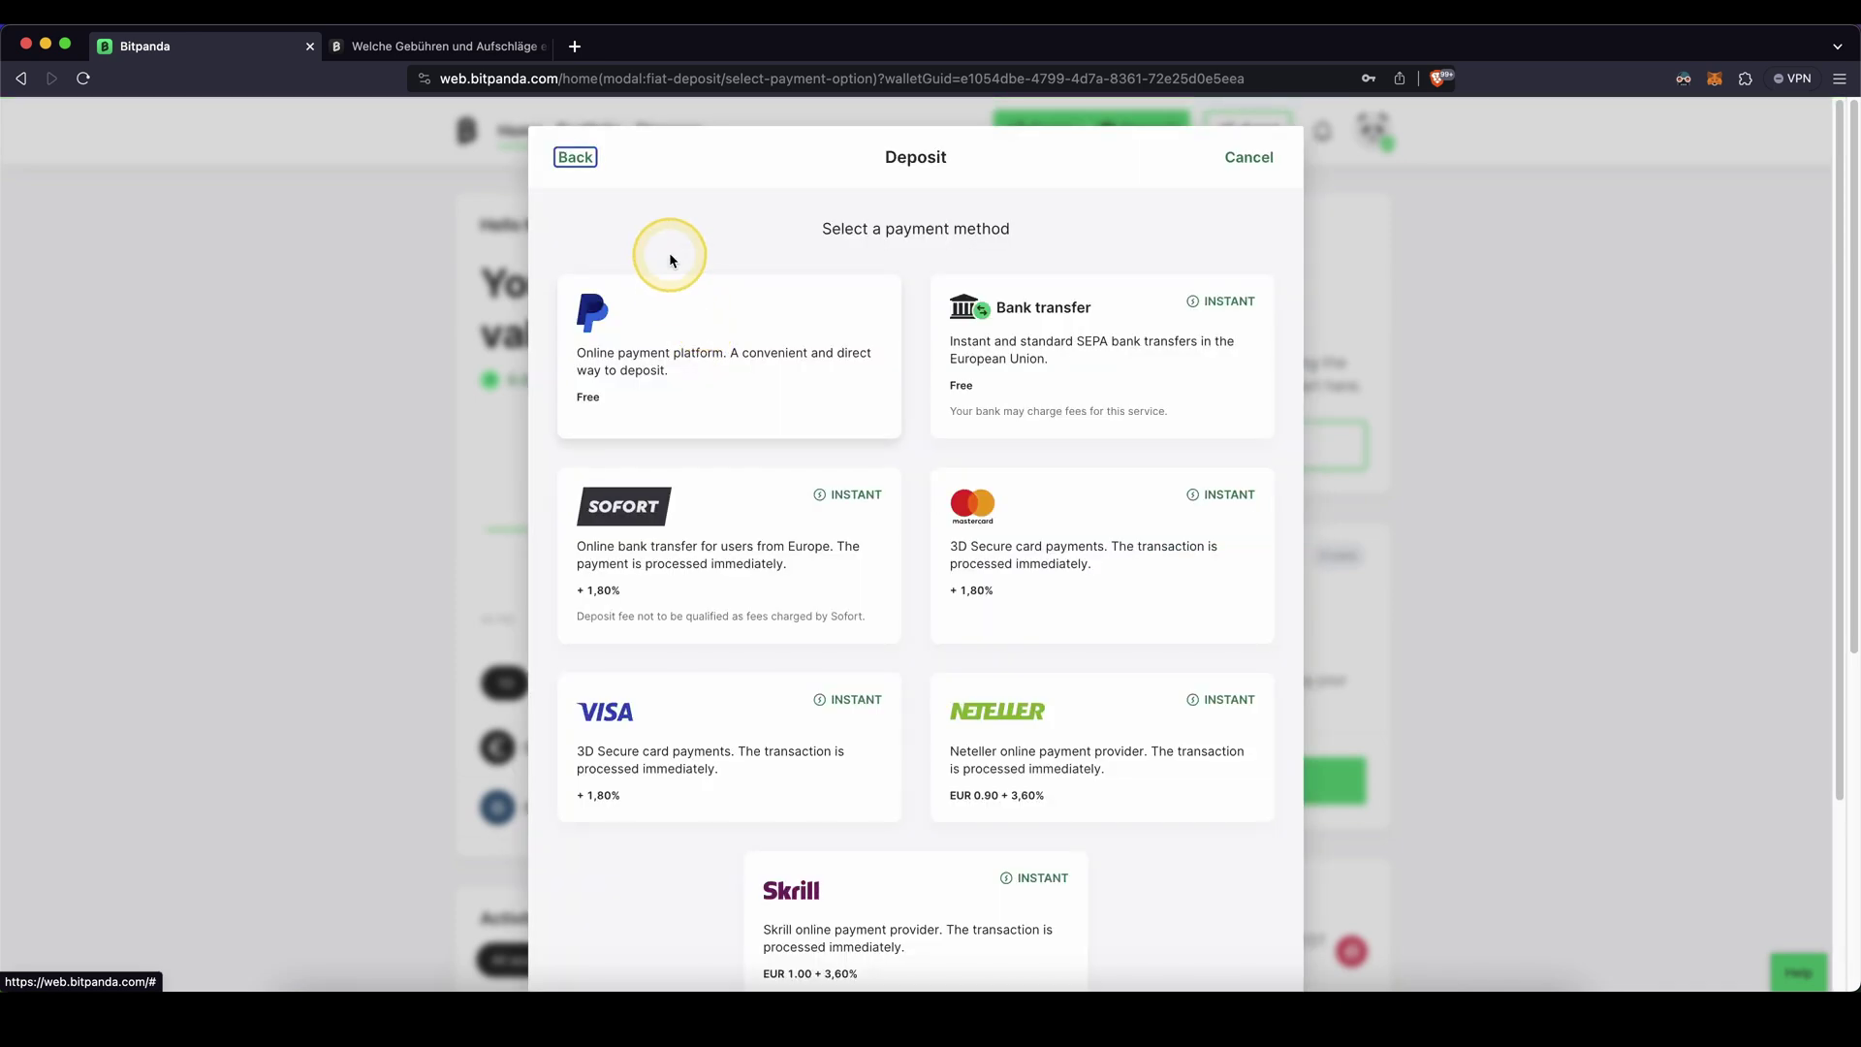
# - Browse the available Euro payment methods and their fees
pyautogui.moveTo(873, 218); pyautogui.dragTo(968, 298)
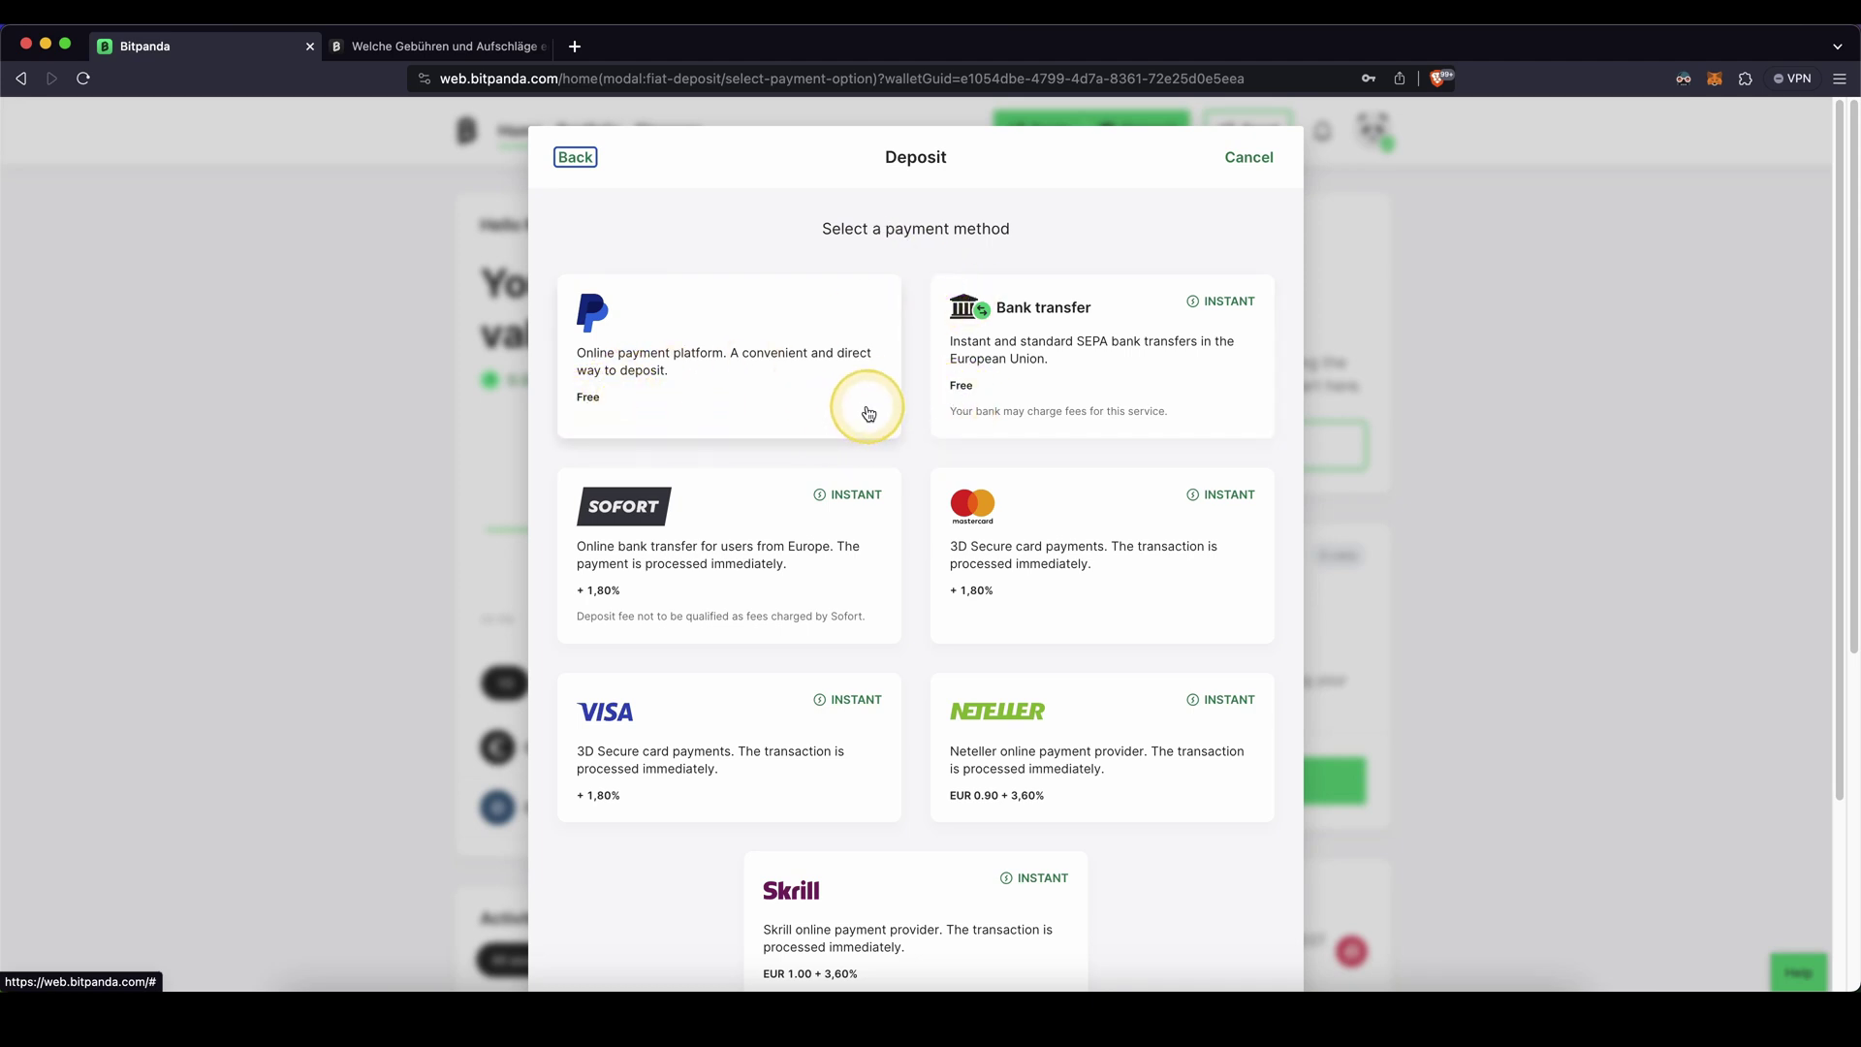
pyautogui.moveTo(867, 409); pyautogui.dragTo(931, 463)
pyautogui.moveTo(747, 596); pyautogui.dragTo(649, 687)
pyautogui.moveTo(948, 607); pyautogui.dragTo(1002, 605)
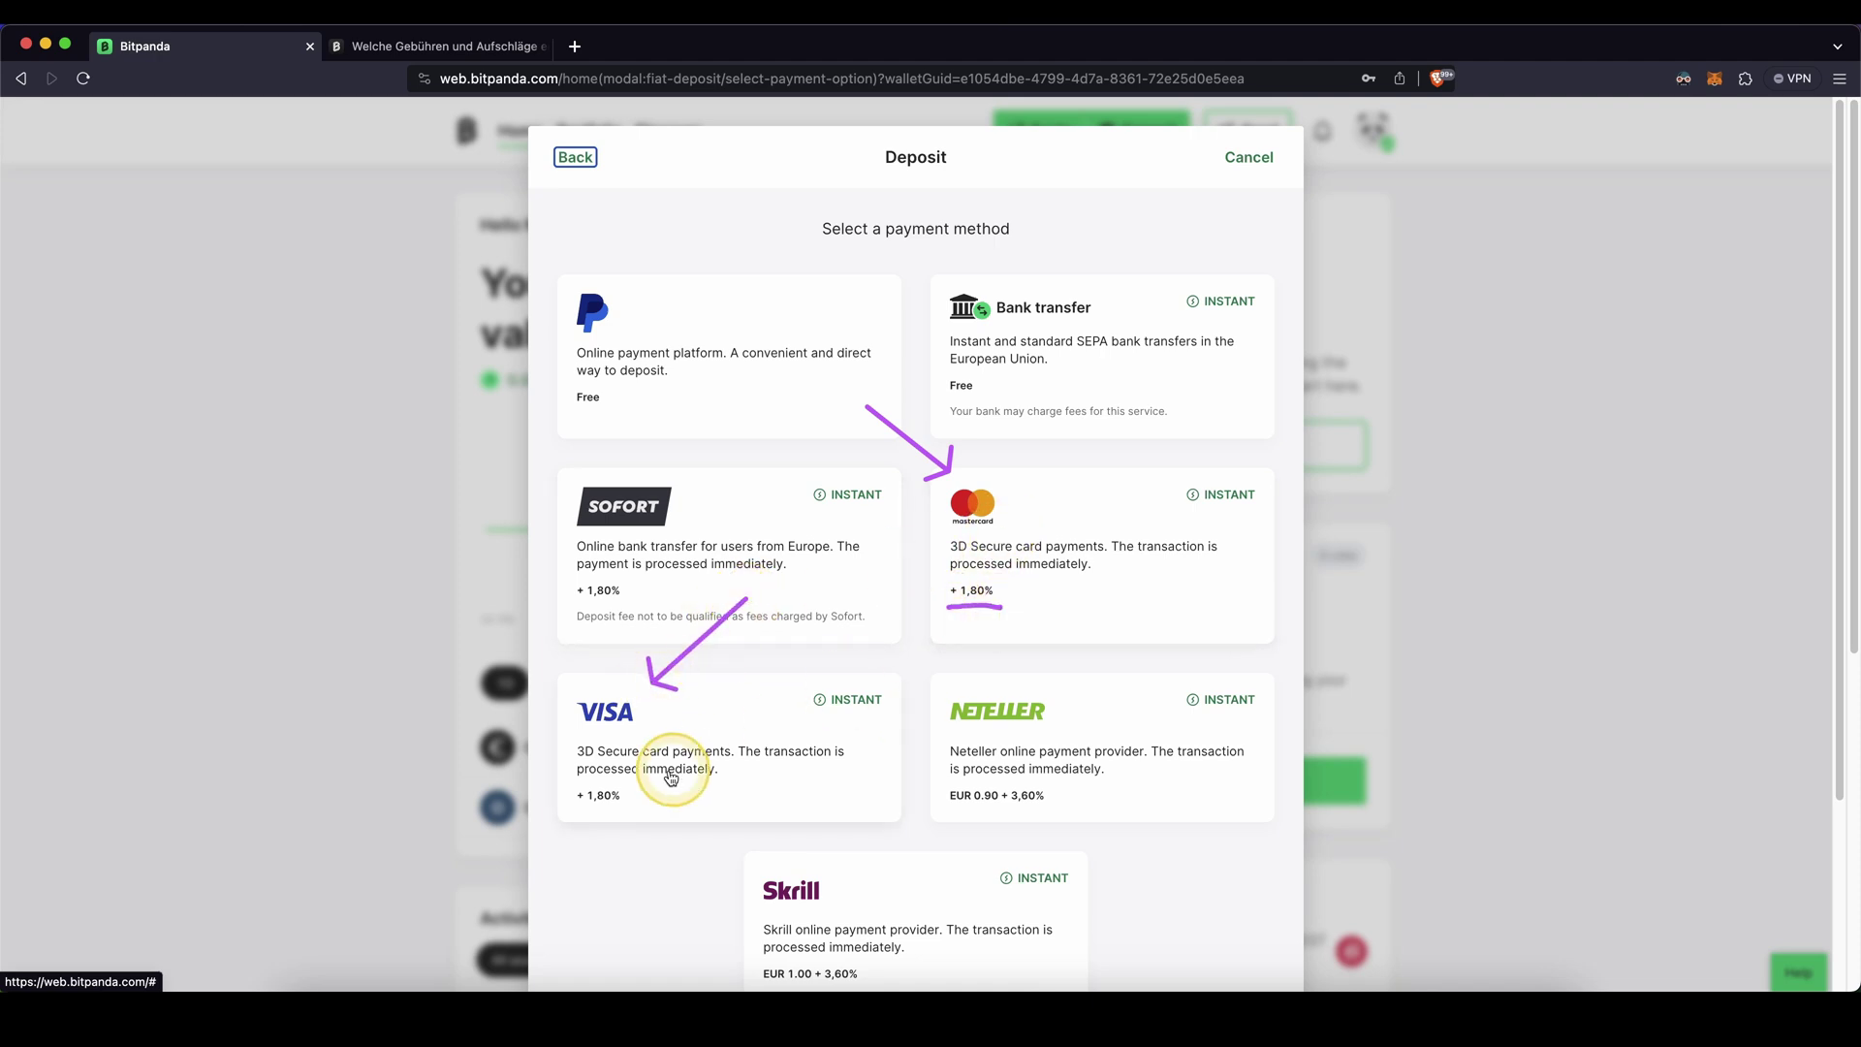
pyautogui.moveTo(583, 806); pyautogui.dragTo(640, 802)
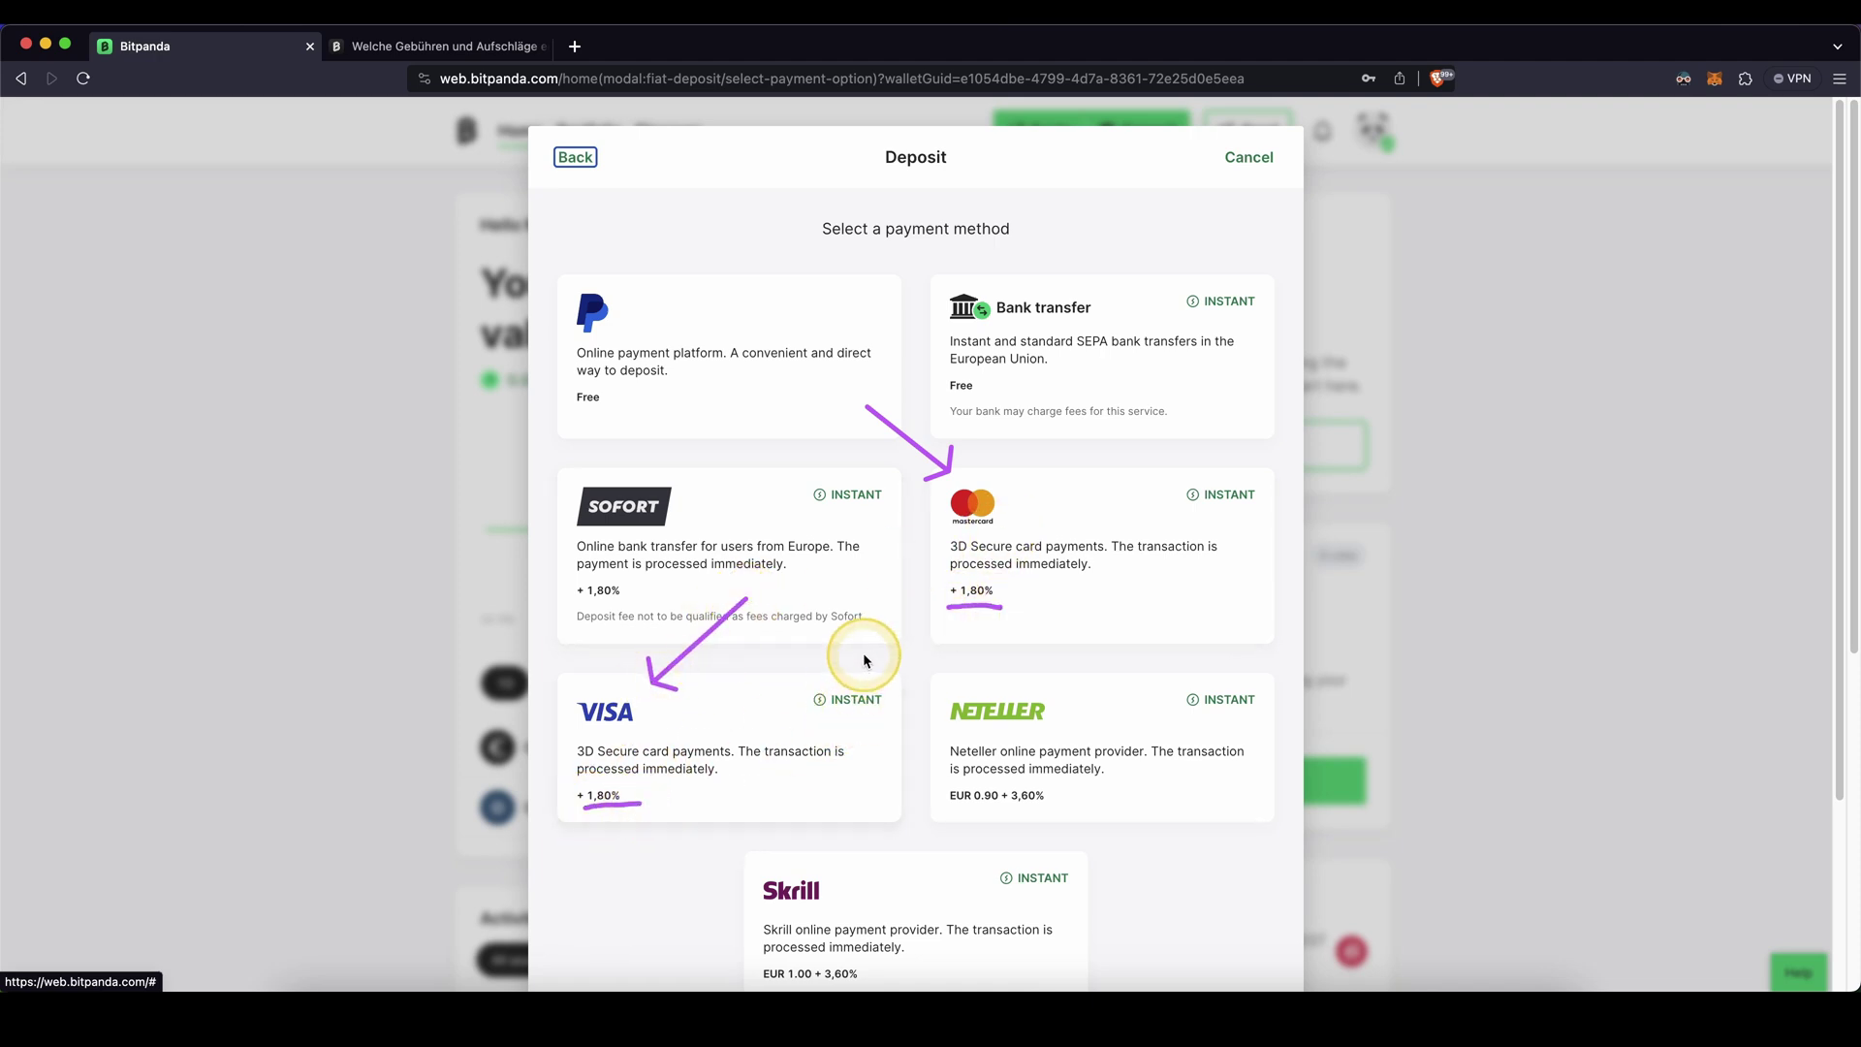
pyautogui.moveTo(864, 656); pyautogui.dragTo(932, 707)
pyautogui.moveTo(709, 823)
pyautogui.mouseDown()
pyautogui.moveTo(710, 854)
pyautogui.moveTo(761, 869)
pyautogui.mouseUp()
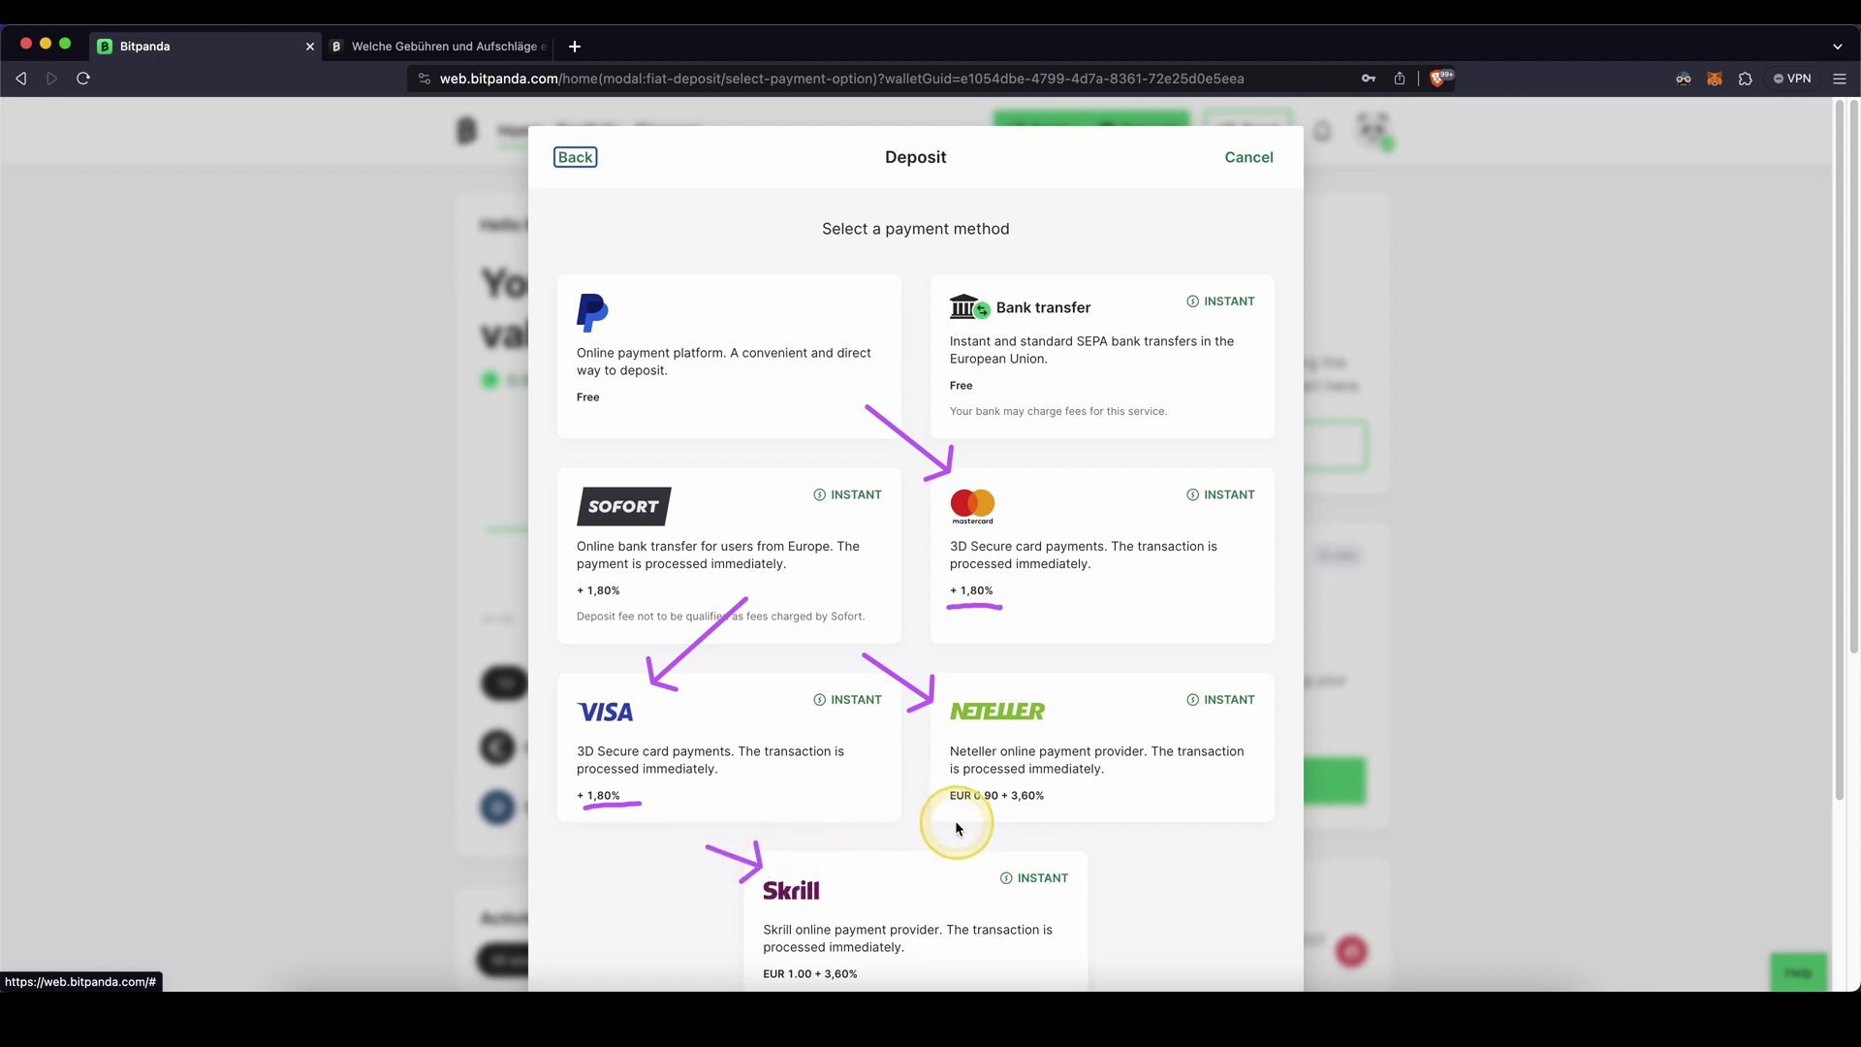
pyautogui.moveTo(953, 820); pyautogui.dragTo(1035, 818)
pyautogui.moveTo(759, 963); pyautogui.dragTo(879, 963)
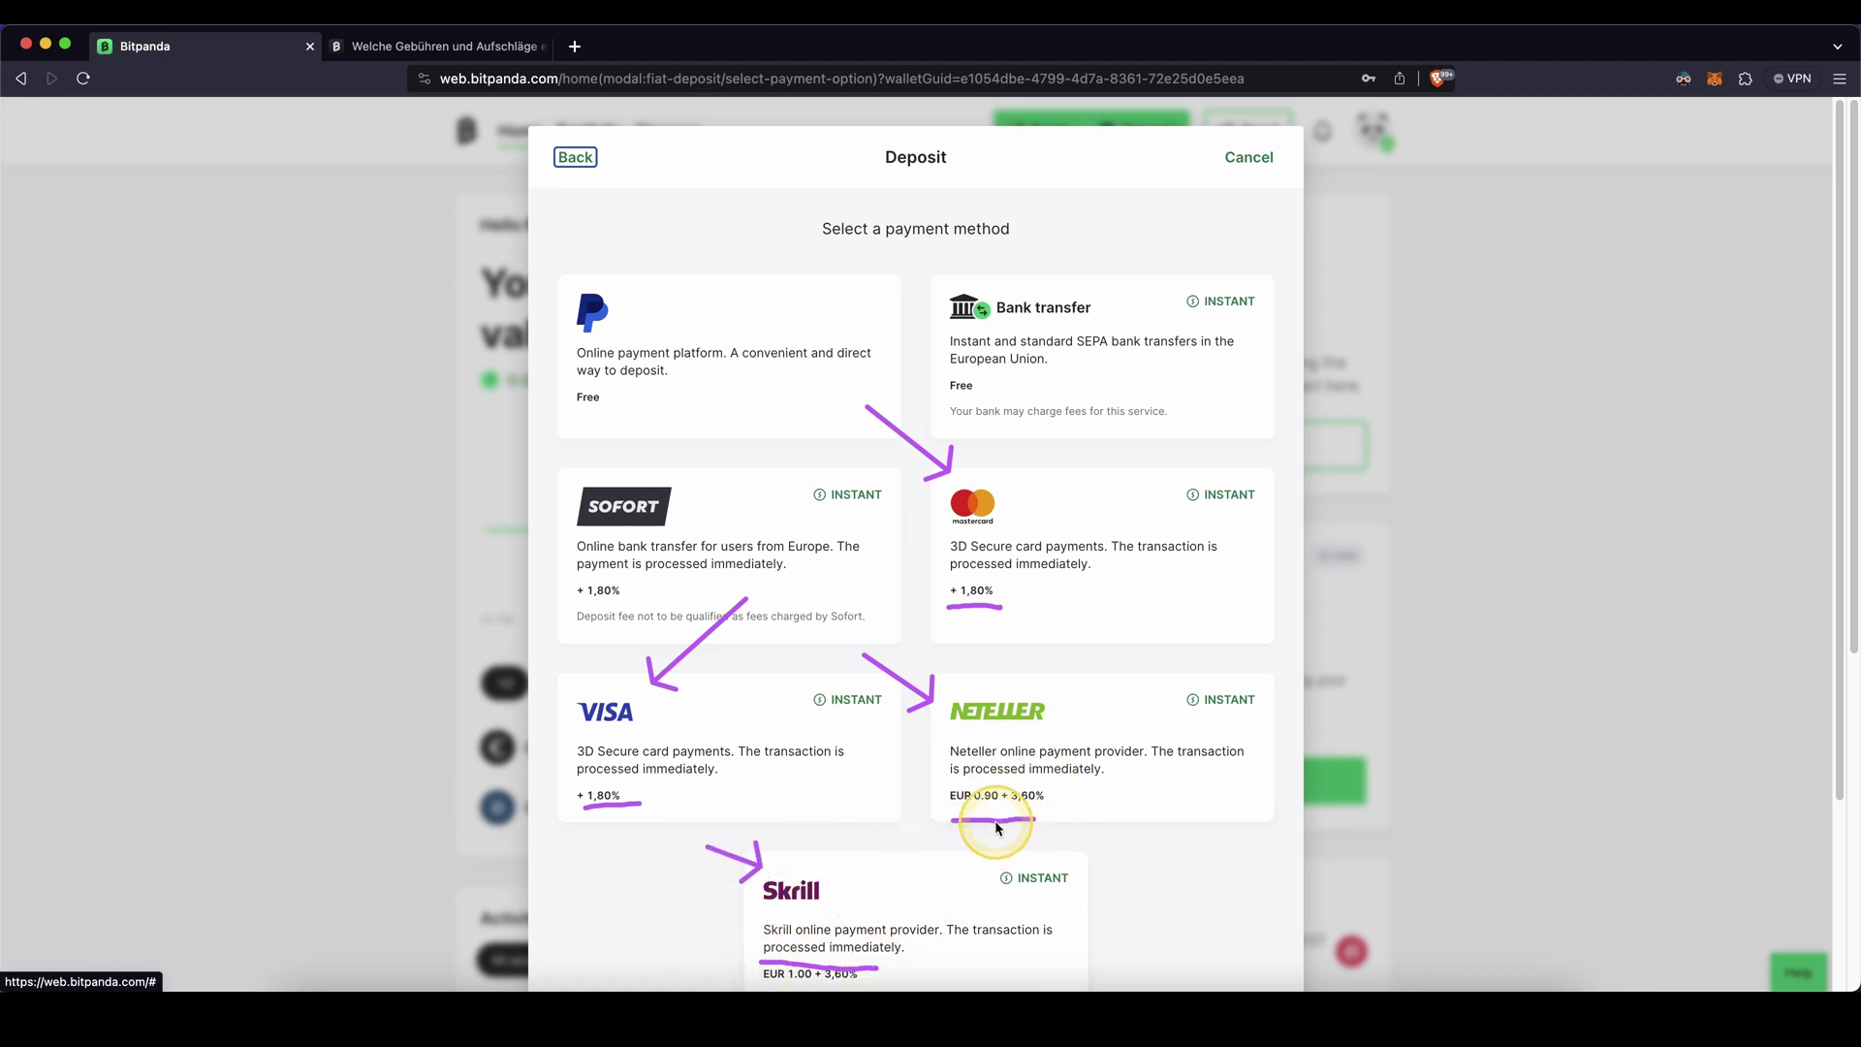
pyautogui.press('Escape')
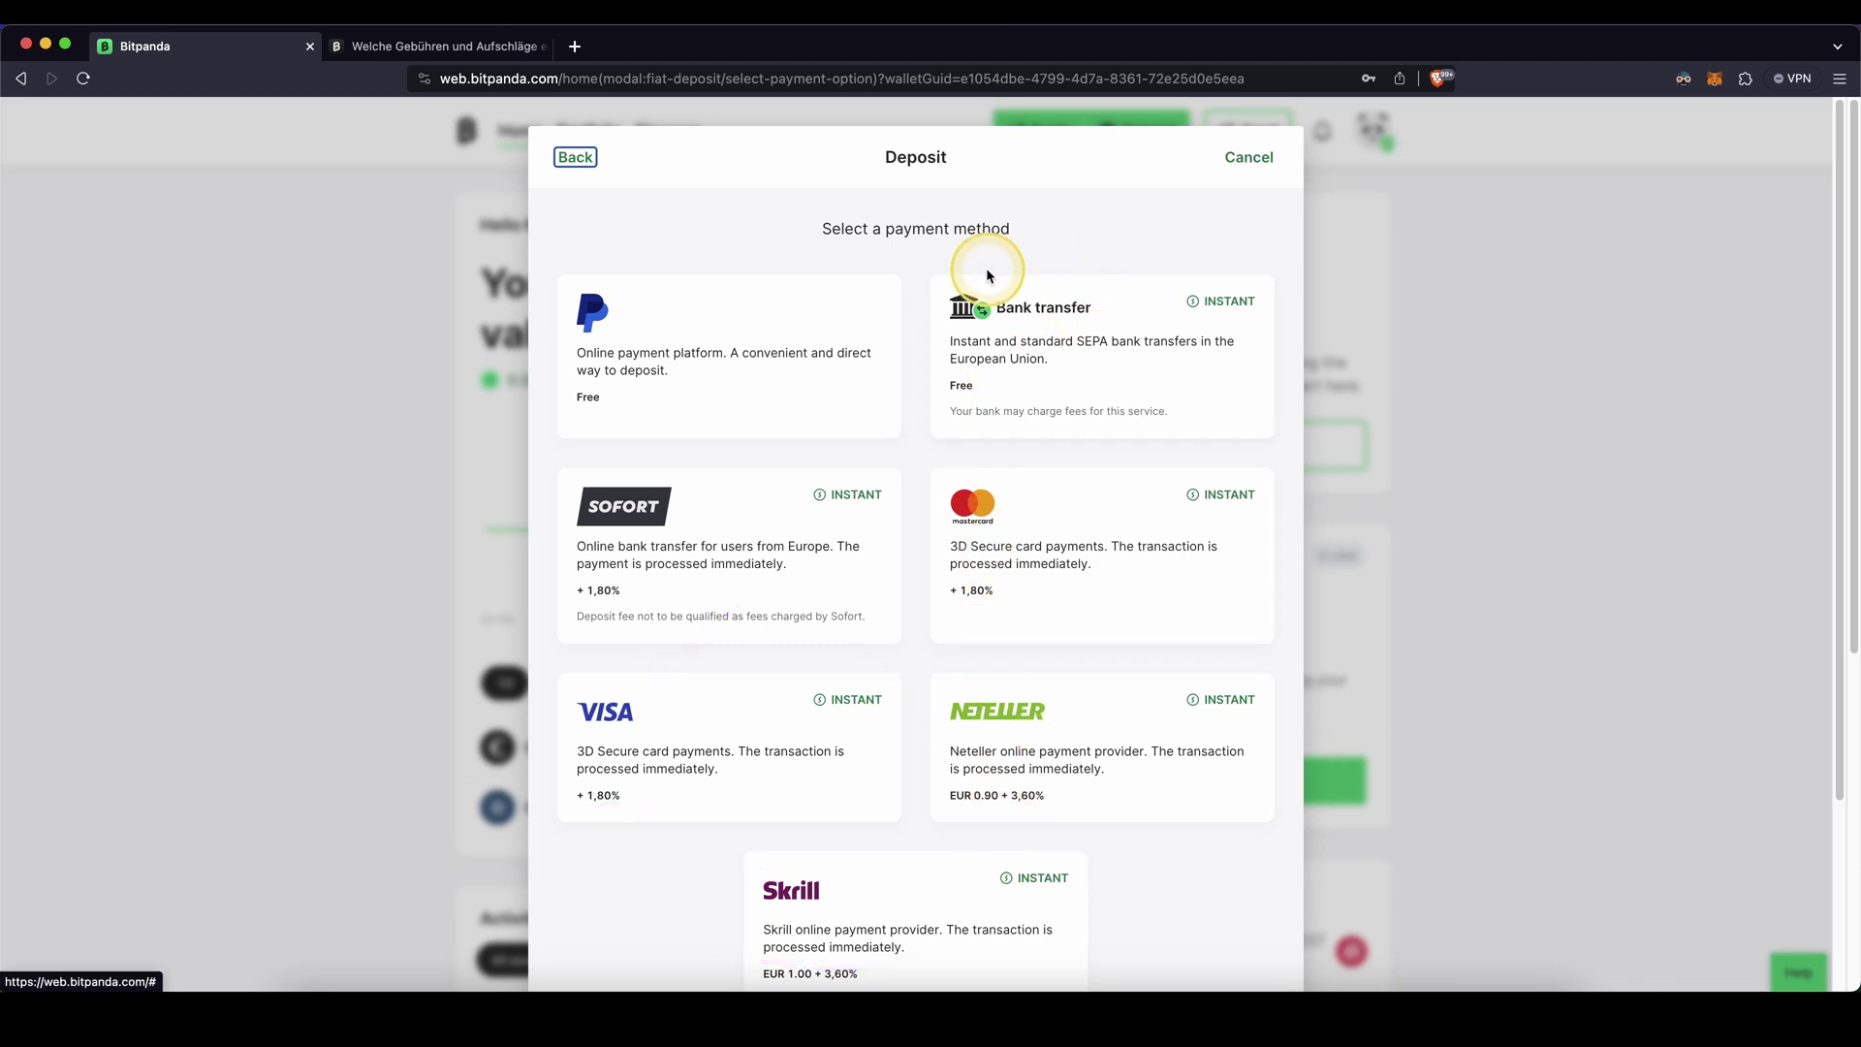
# - Pay €500 via PayPal using the preset, reaching the fee-free Deposit Euro summary
pyautogui.moveTo(990, 270); pyautogui.dragTo(981, 292)
pyautogui.moveTo(713, 284); pyautogui.dragTo(665, 312)
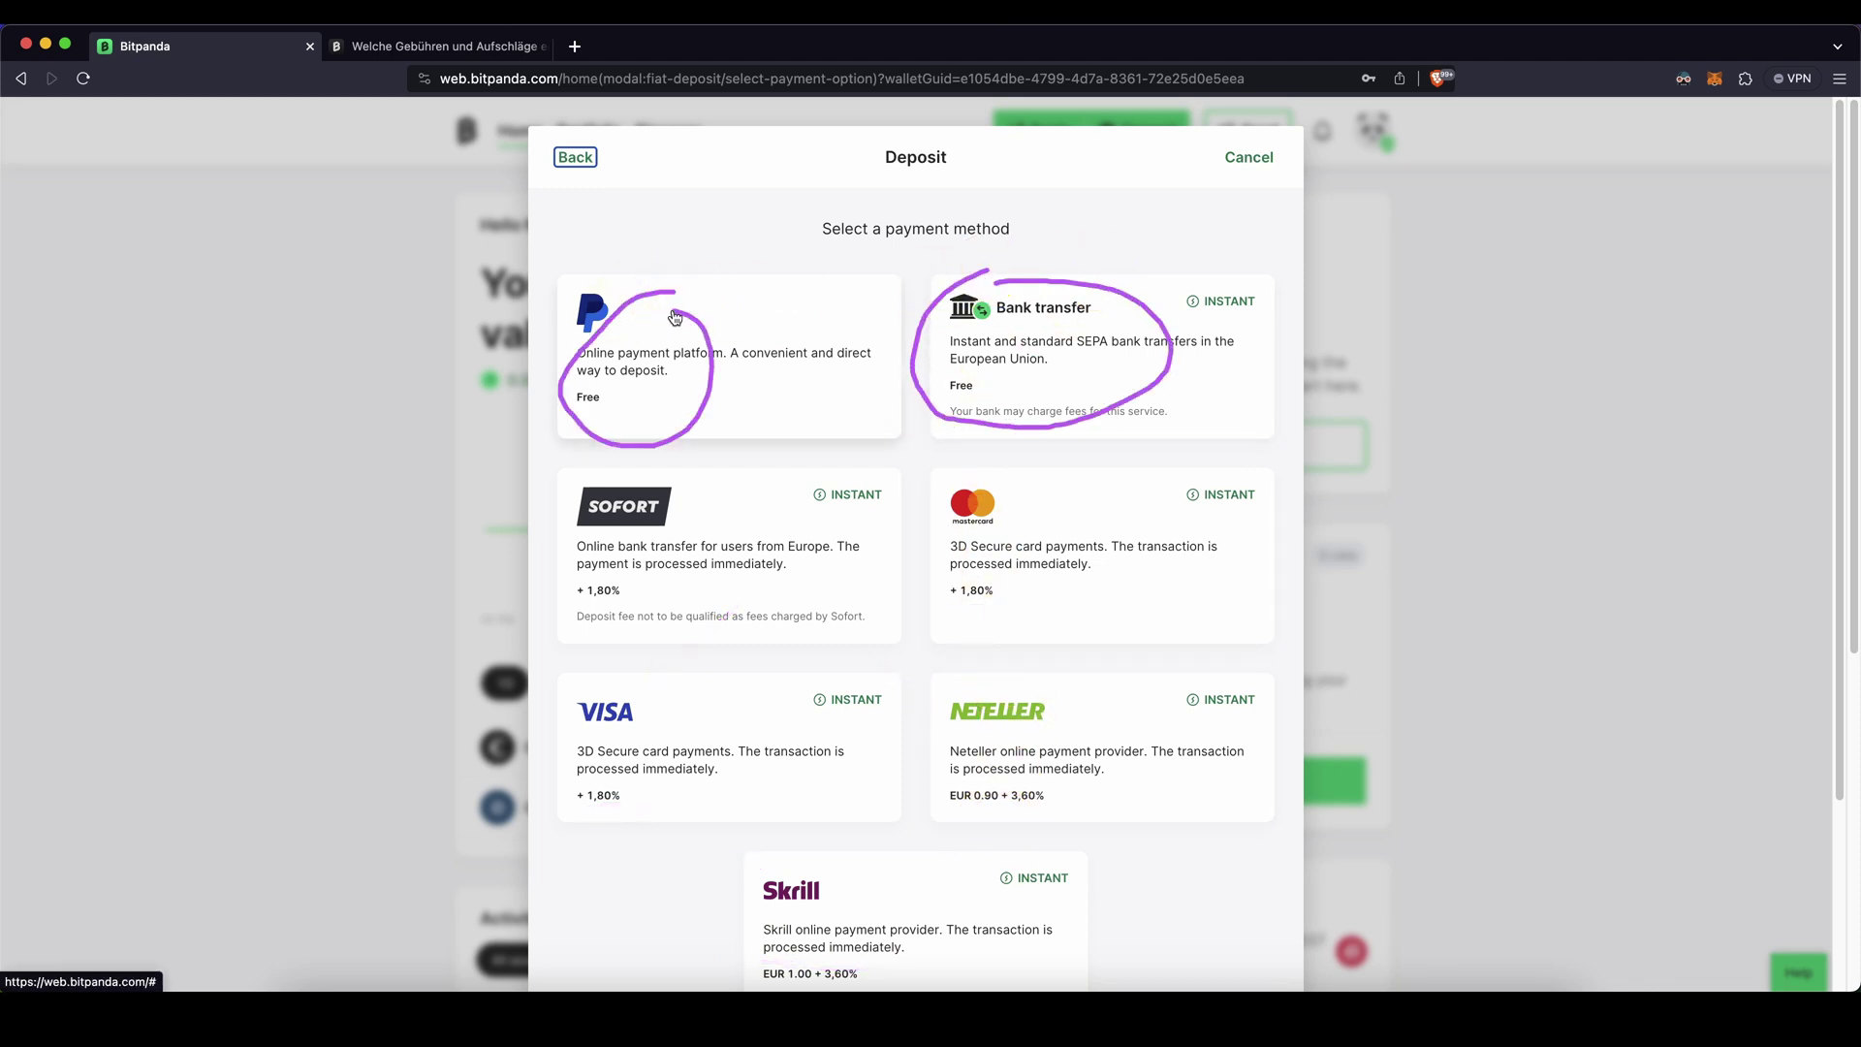
pyautogui.click(931, 373)
pyautogui.moveTo(981, 391); pyautogui.dragTo(942, 392)
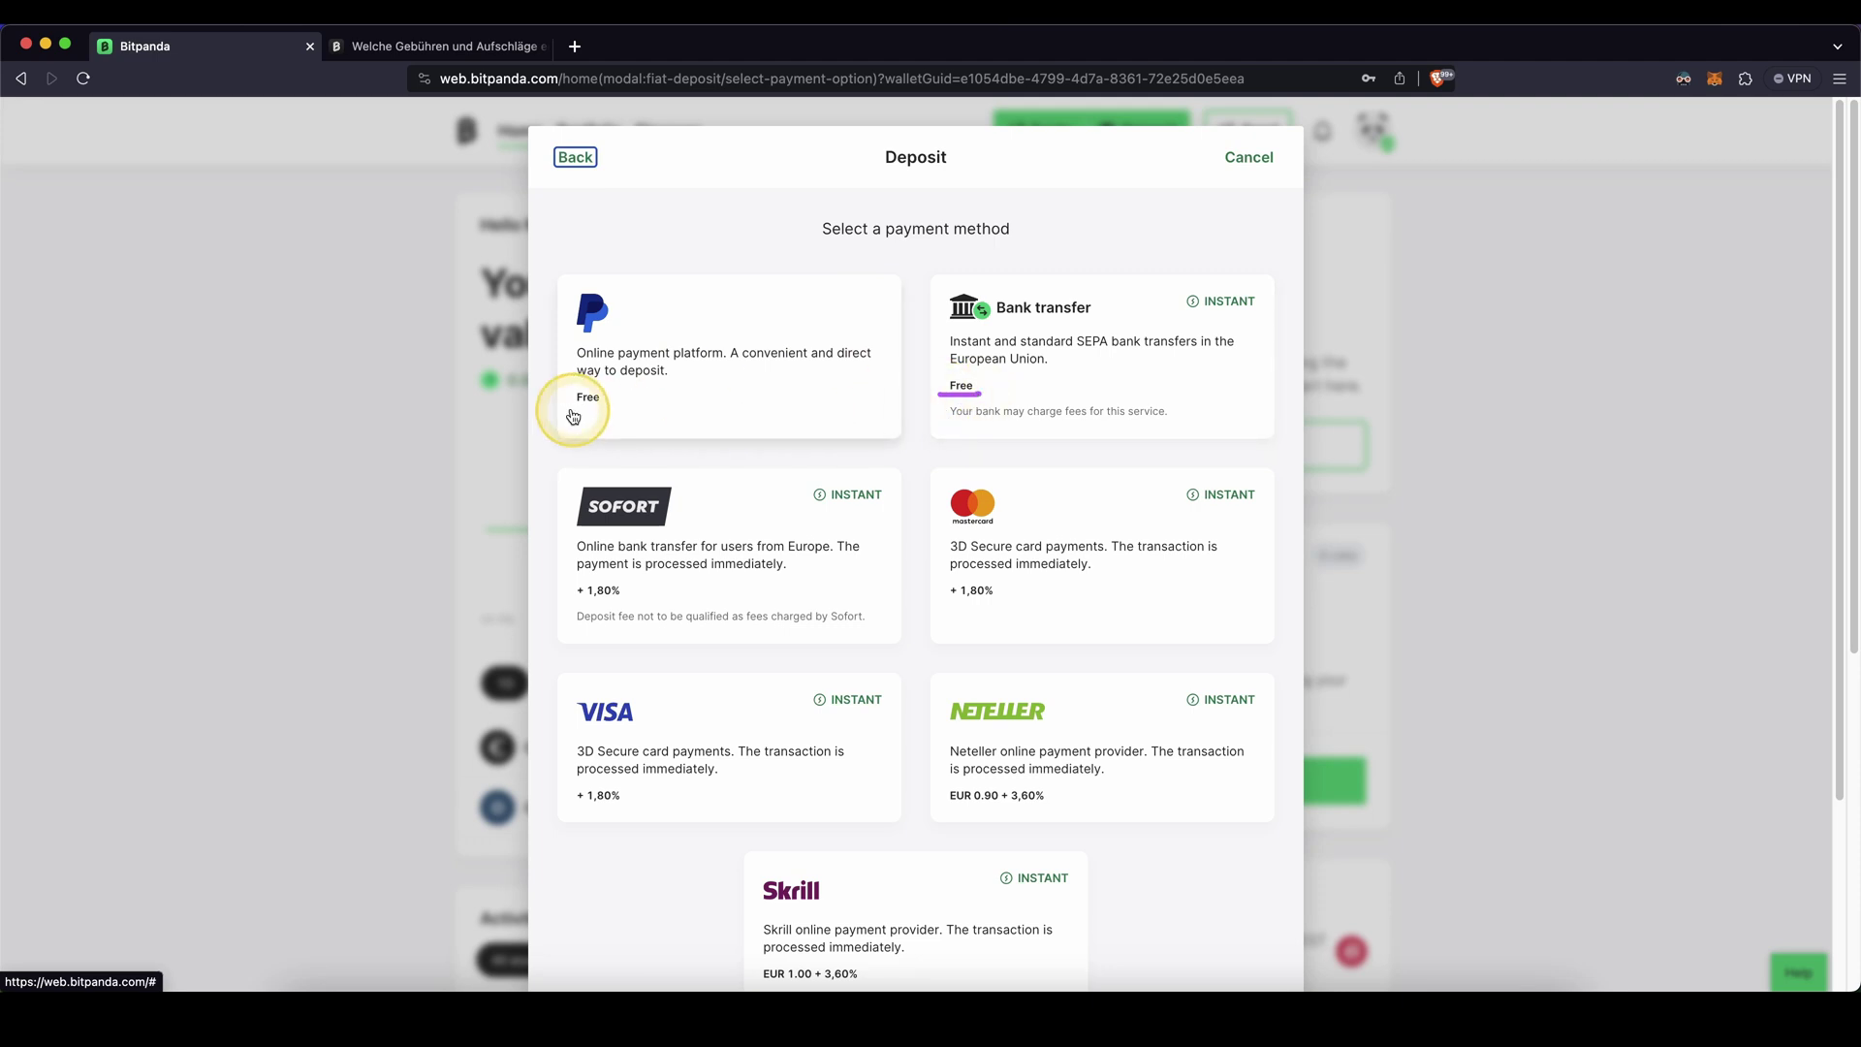
pyautogui.moveTo(561, 412); pyautogui.dragTo(588, 412)
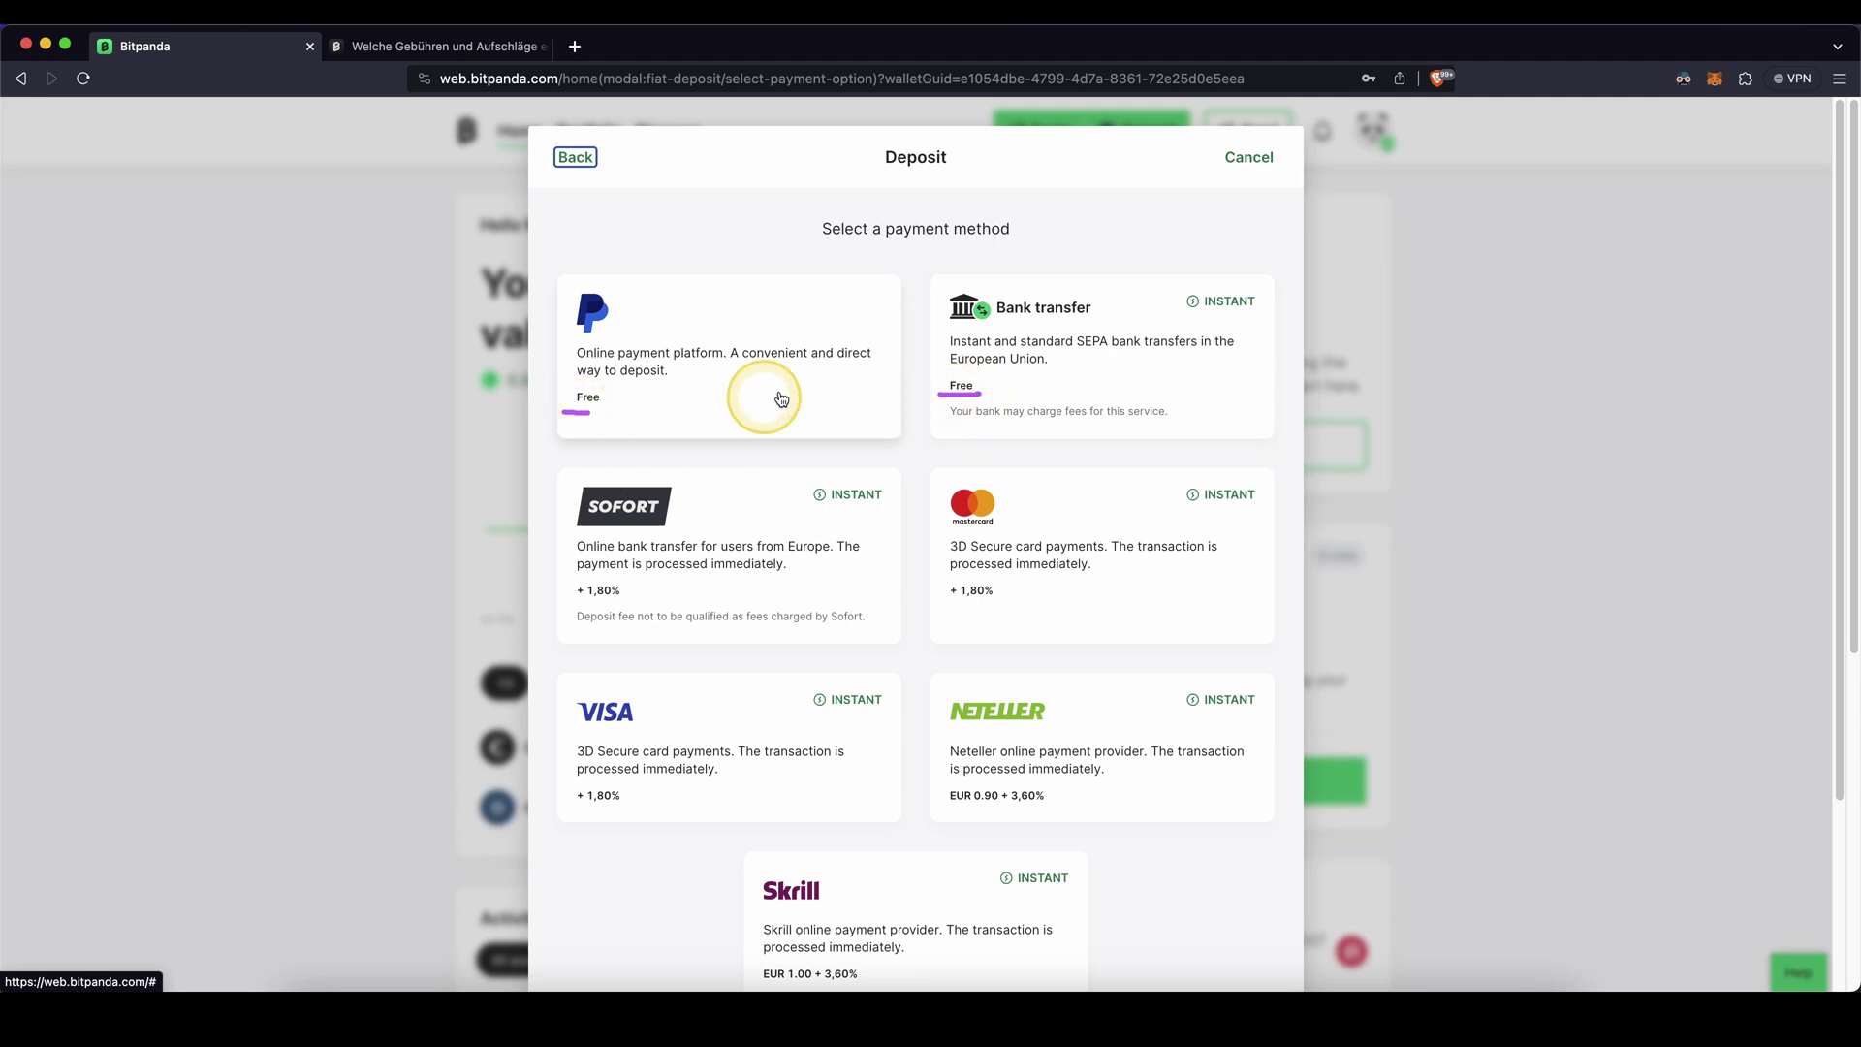
pyautogui.click(657, 334)
pyautogui.click(703, 433)
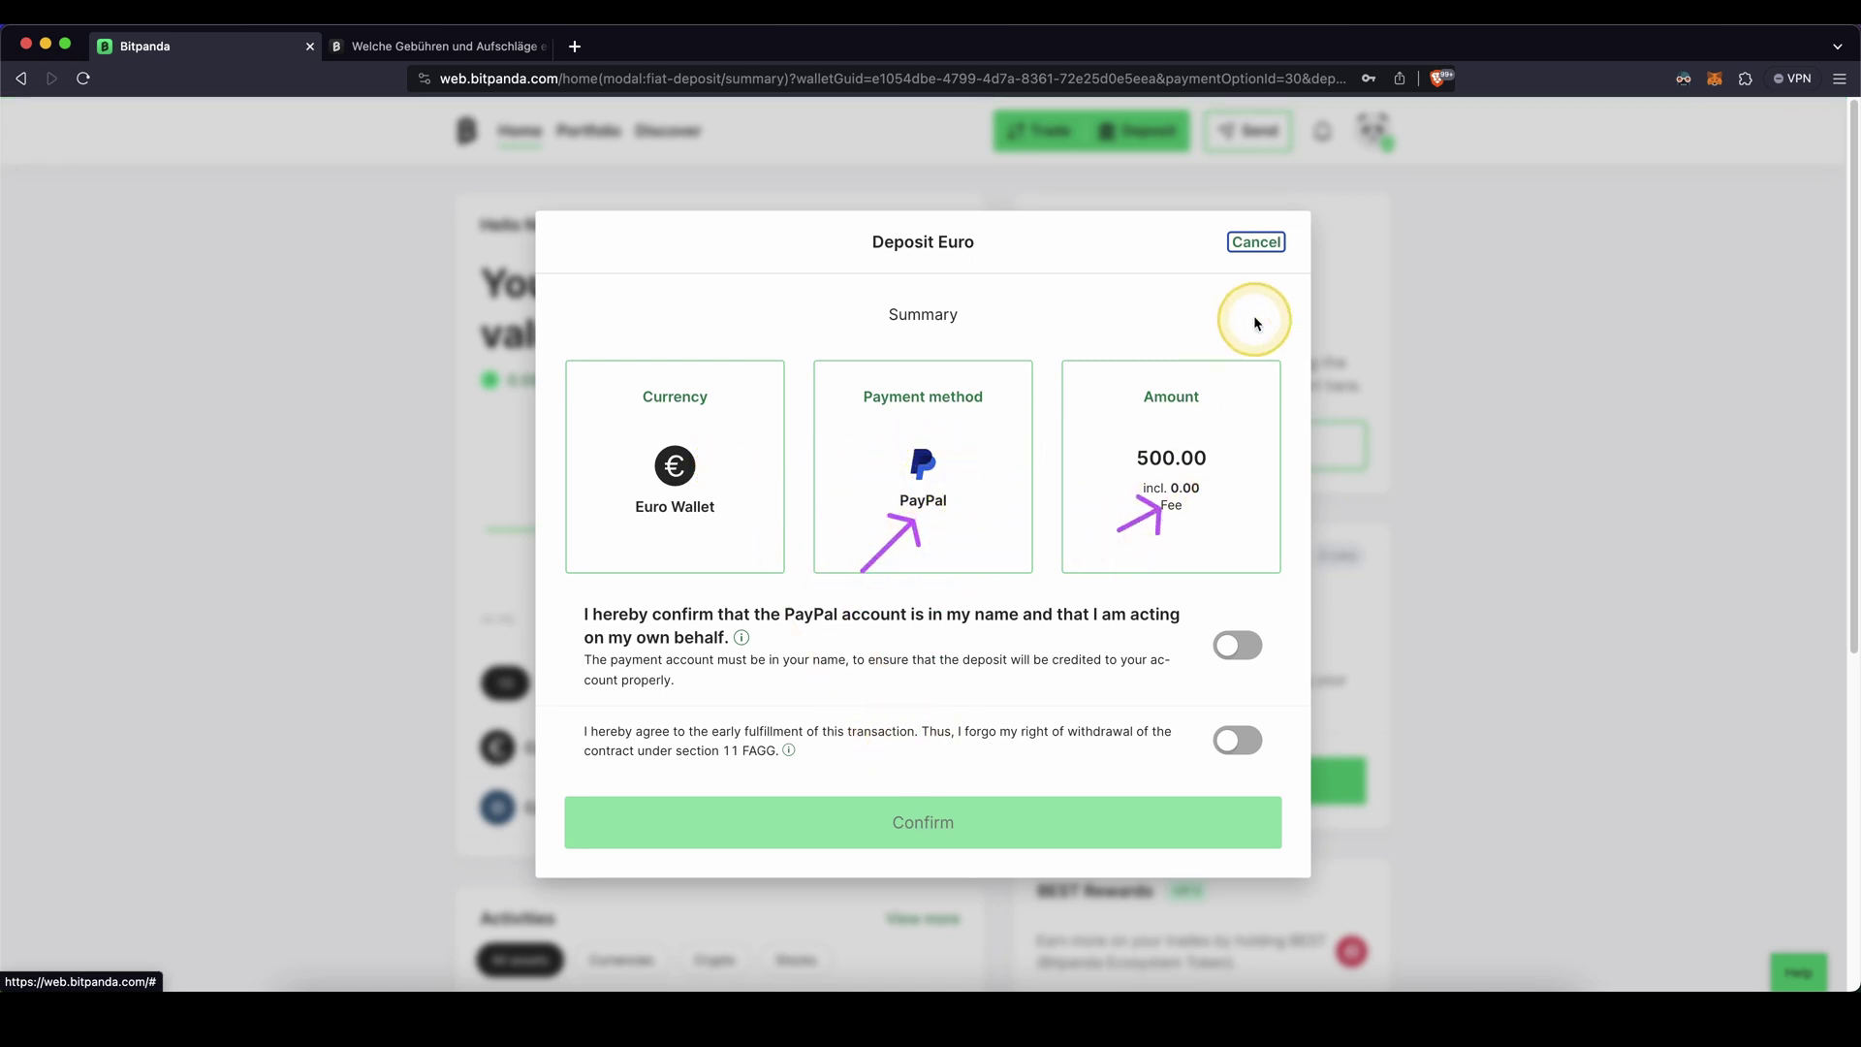
# - Switch the deposit to a €100 bank transfer and reach its summary
pyautogui.click(1255, 242)
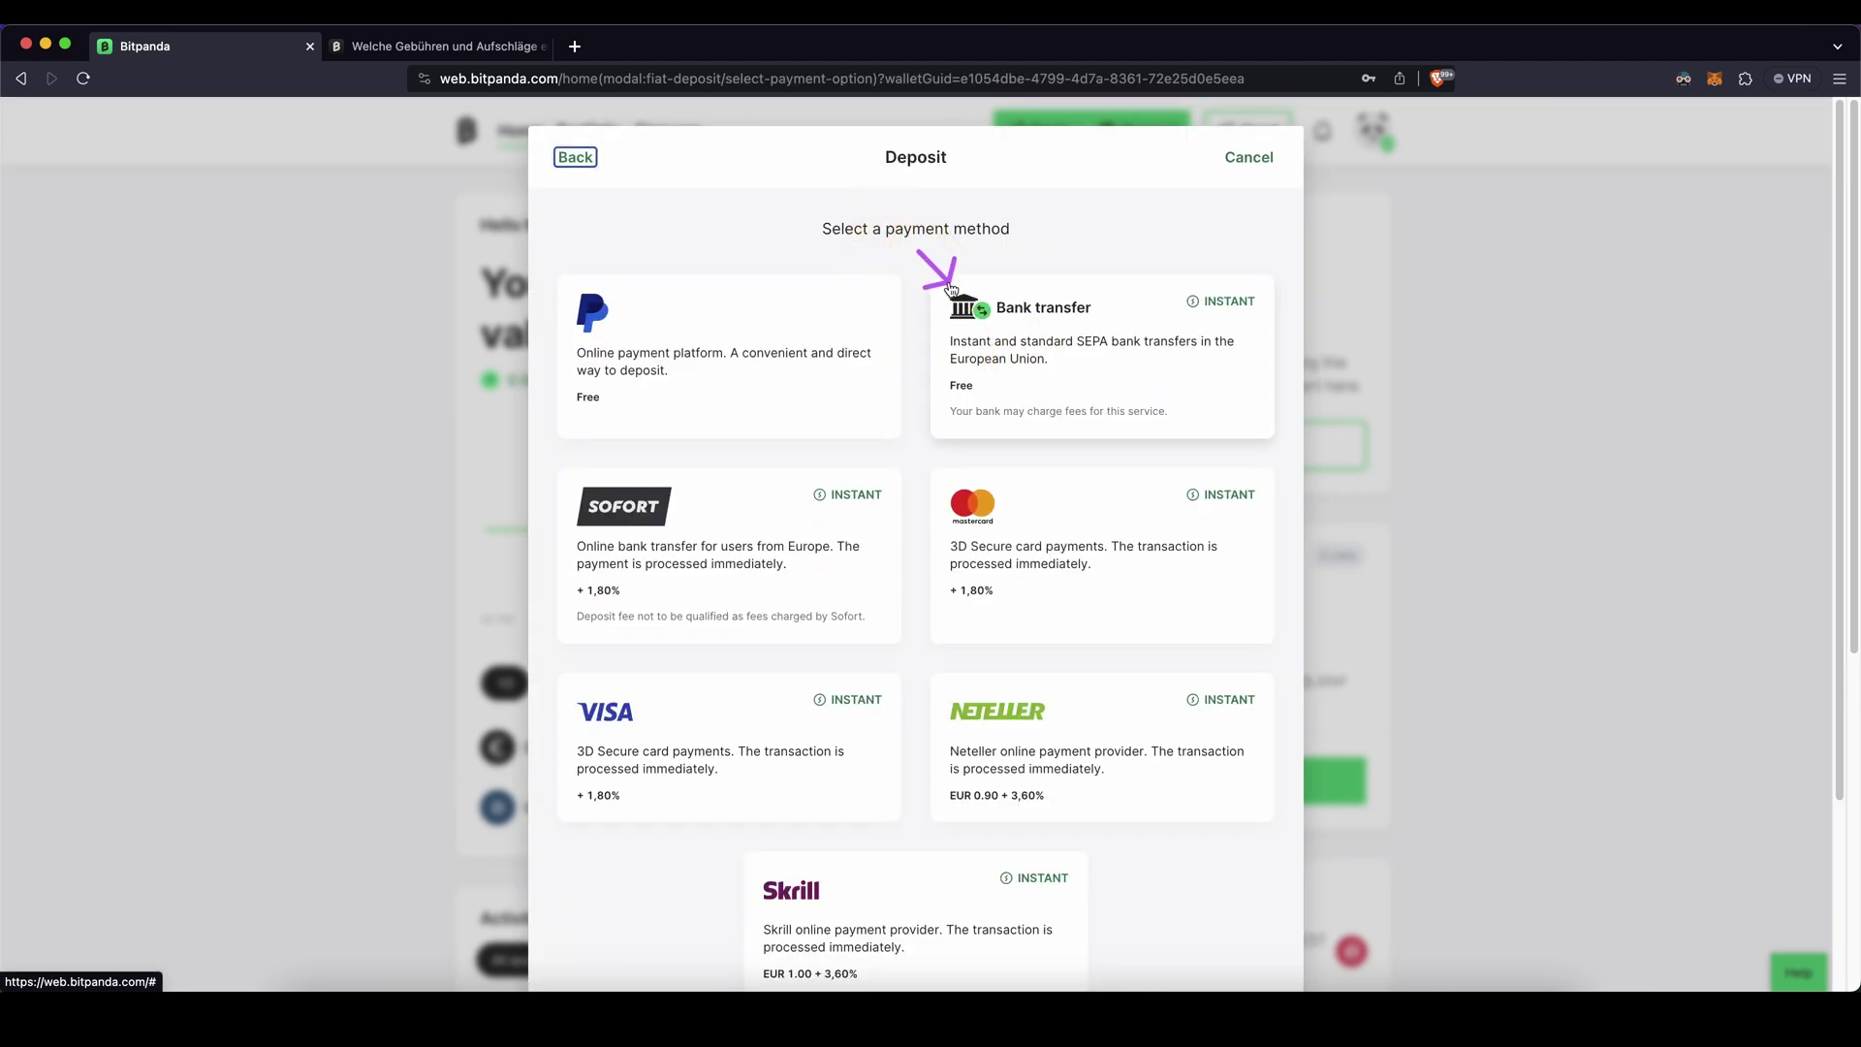
pyautogui.click(1037, 317)
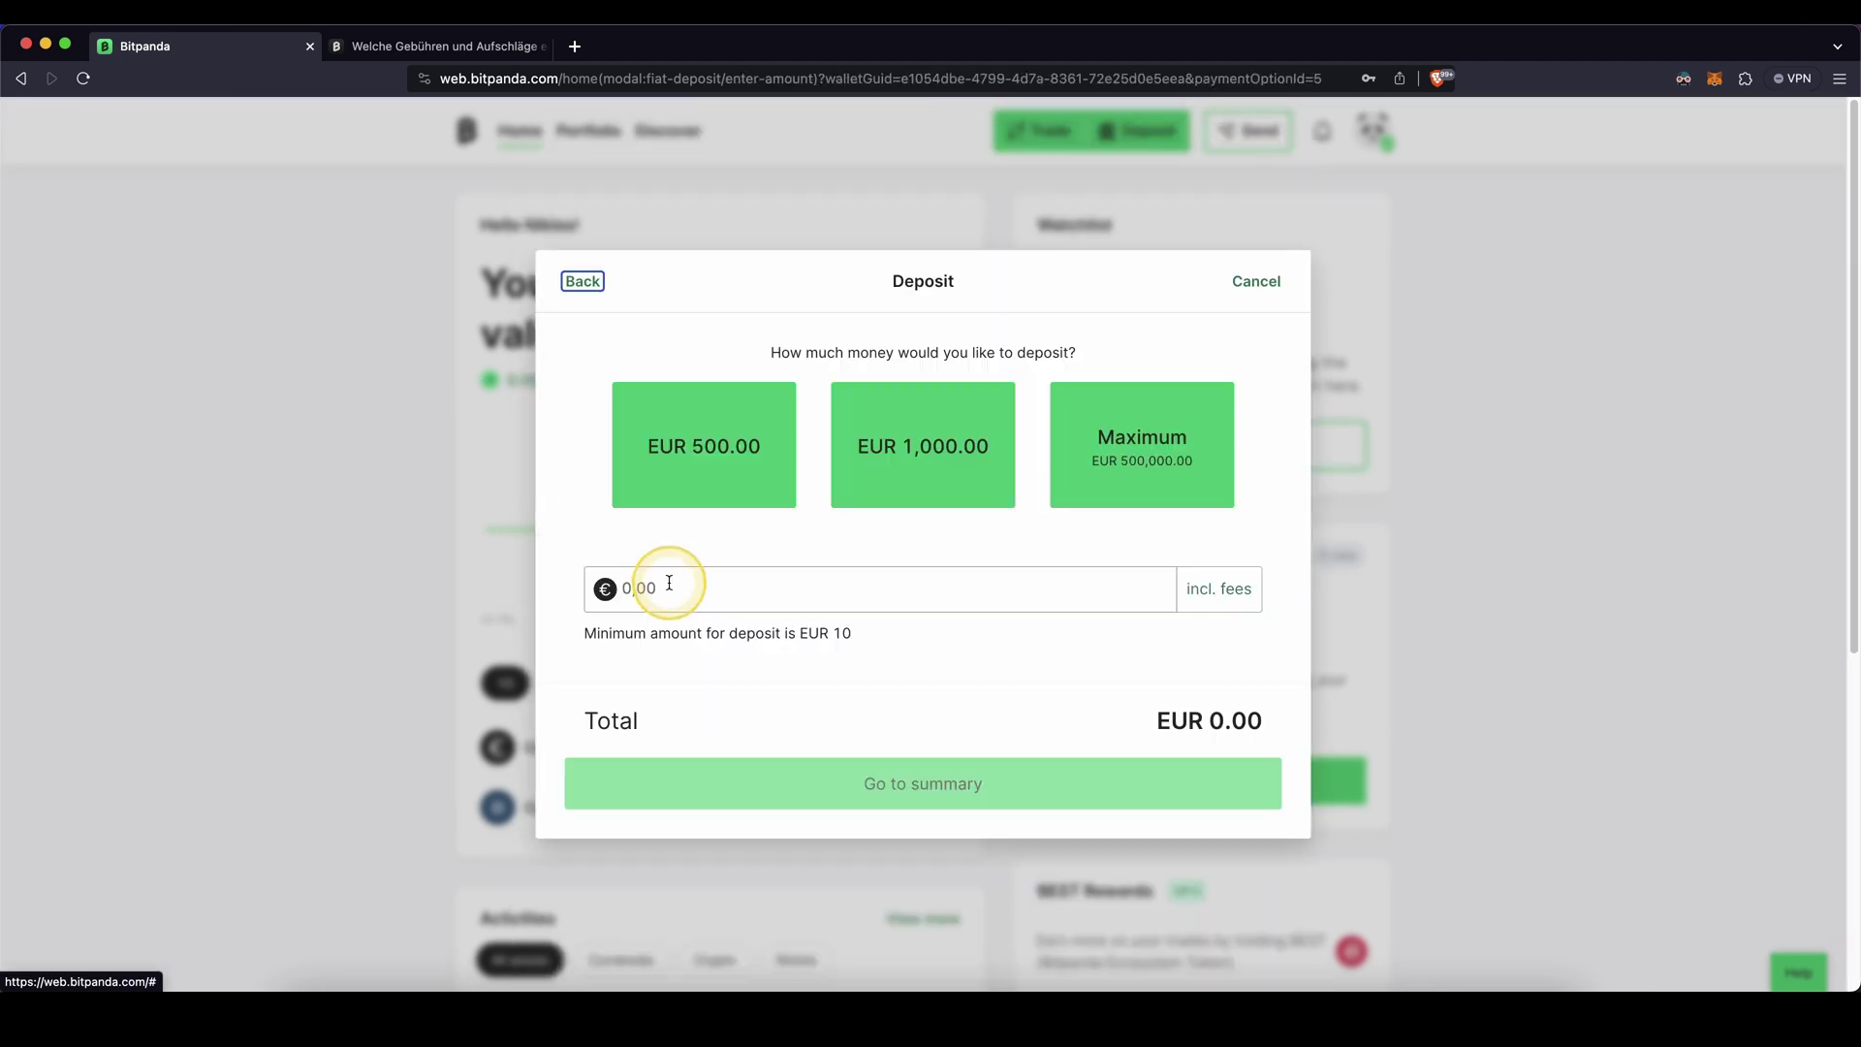
pyautogui.click(670, 586)
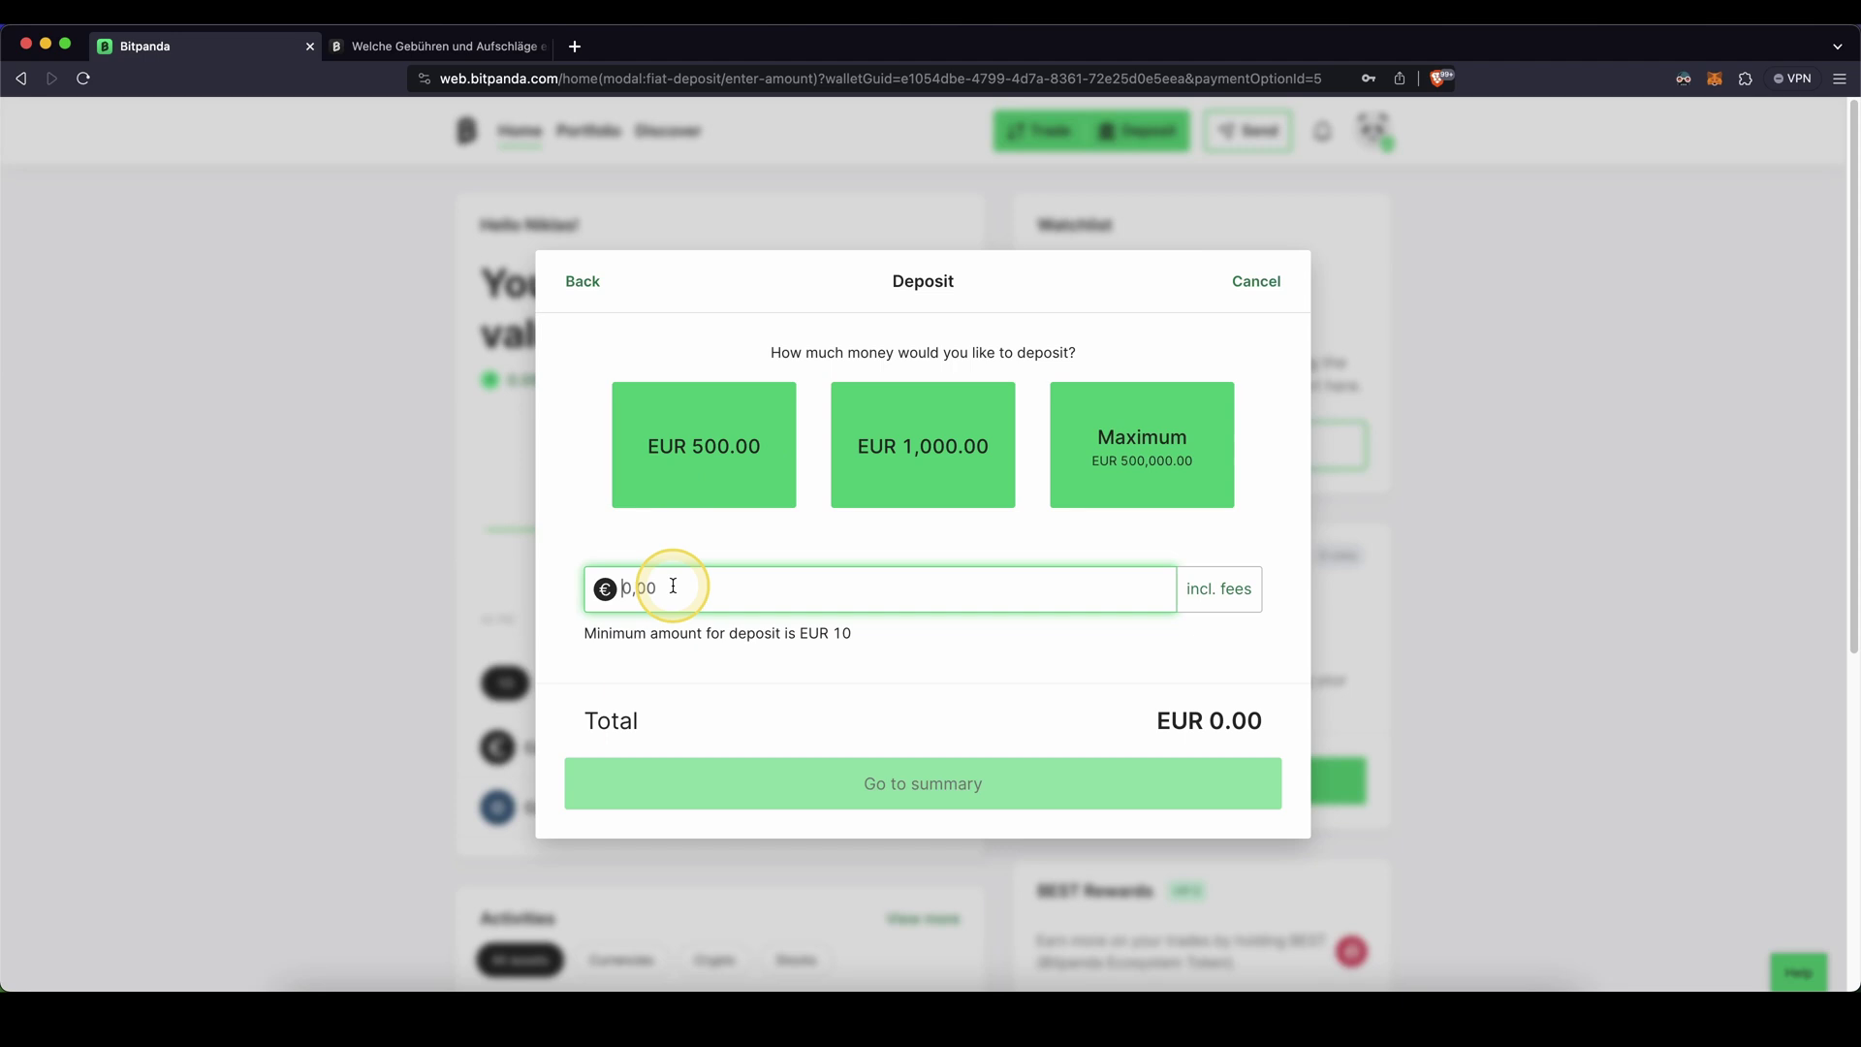
pyautogui.write('100')
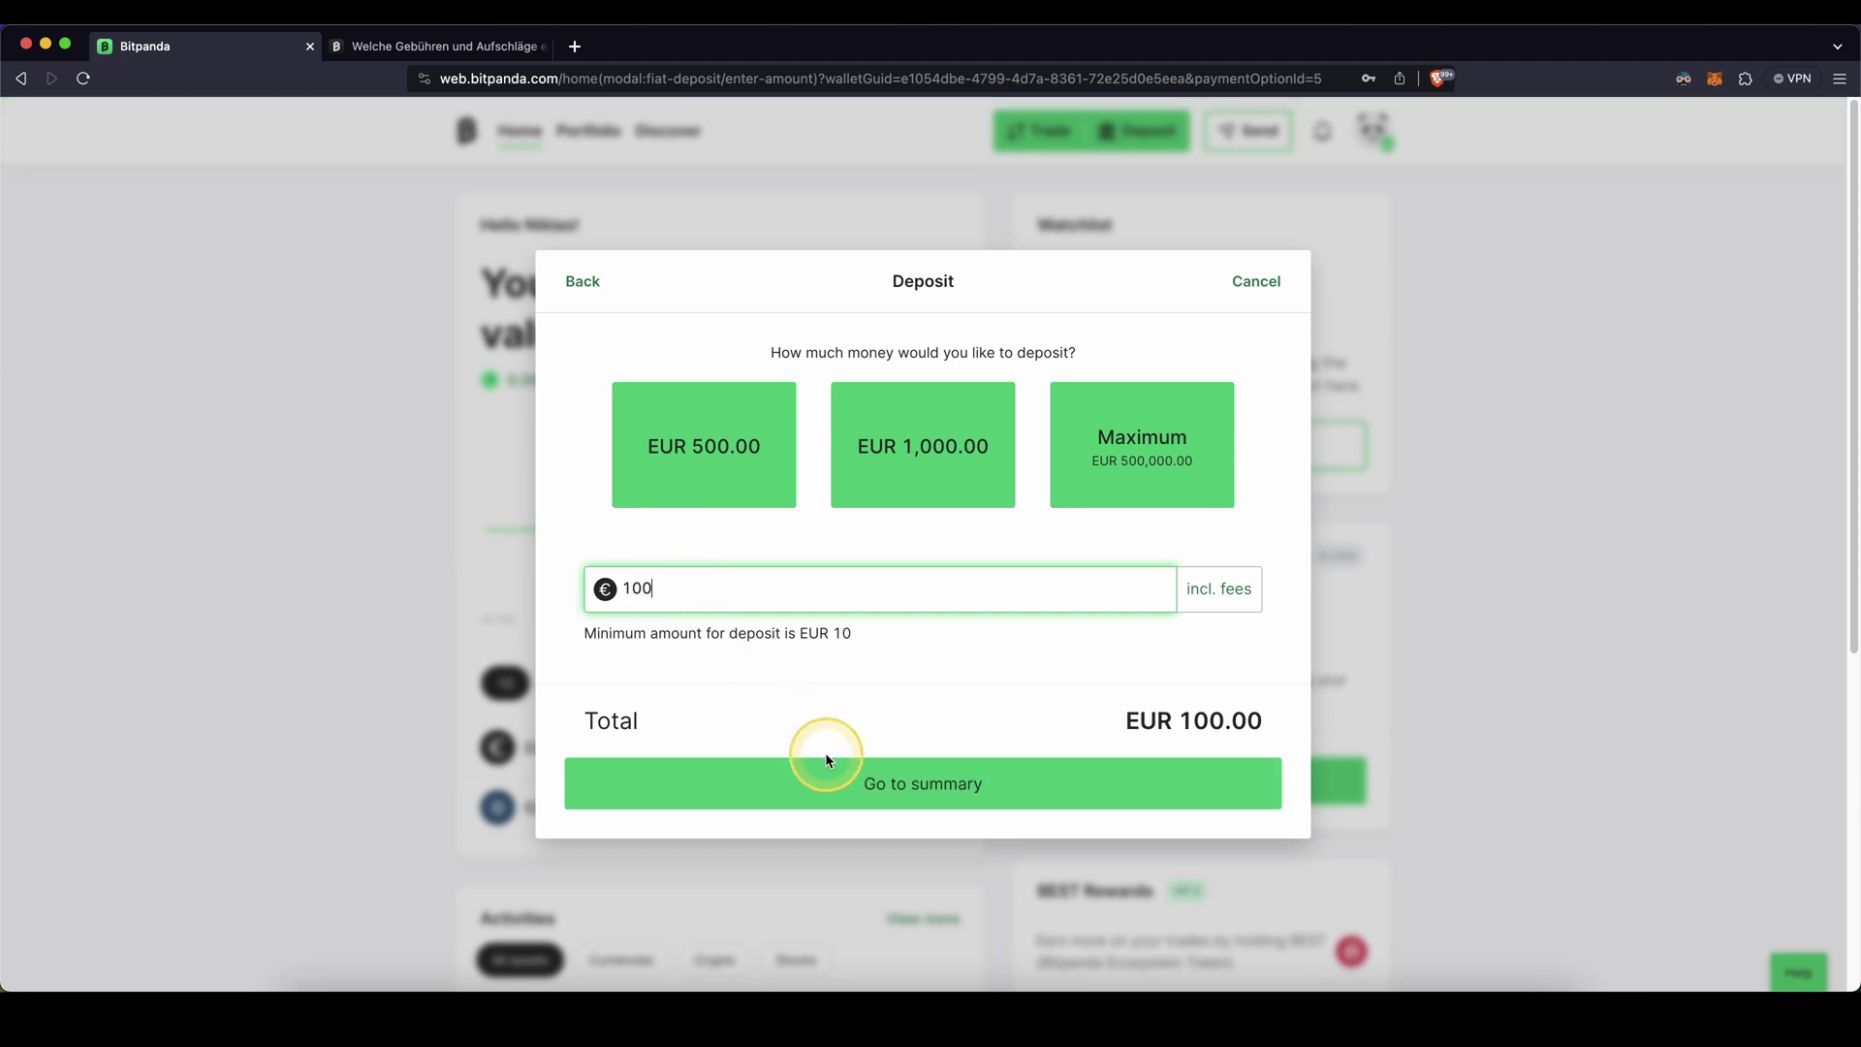
pyautogui.click(833, 777)
# - Accept the account-ownership and early-fulfilment toggles and confirm the €100 transfer
pyautogui.click(1238, 792)
pyautogui.click(1197, 692)
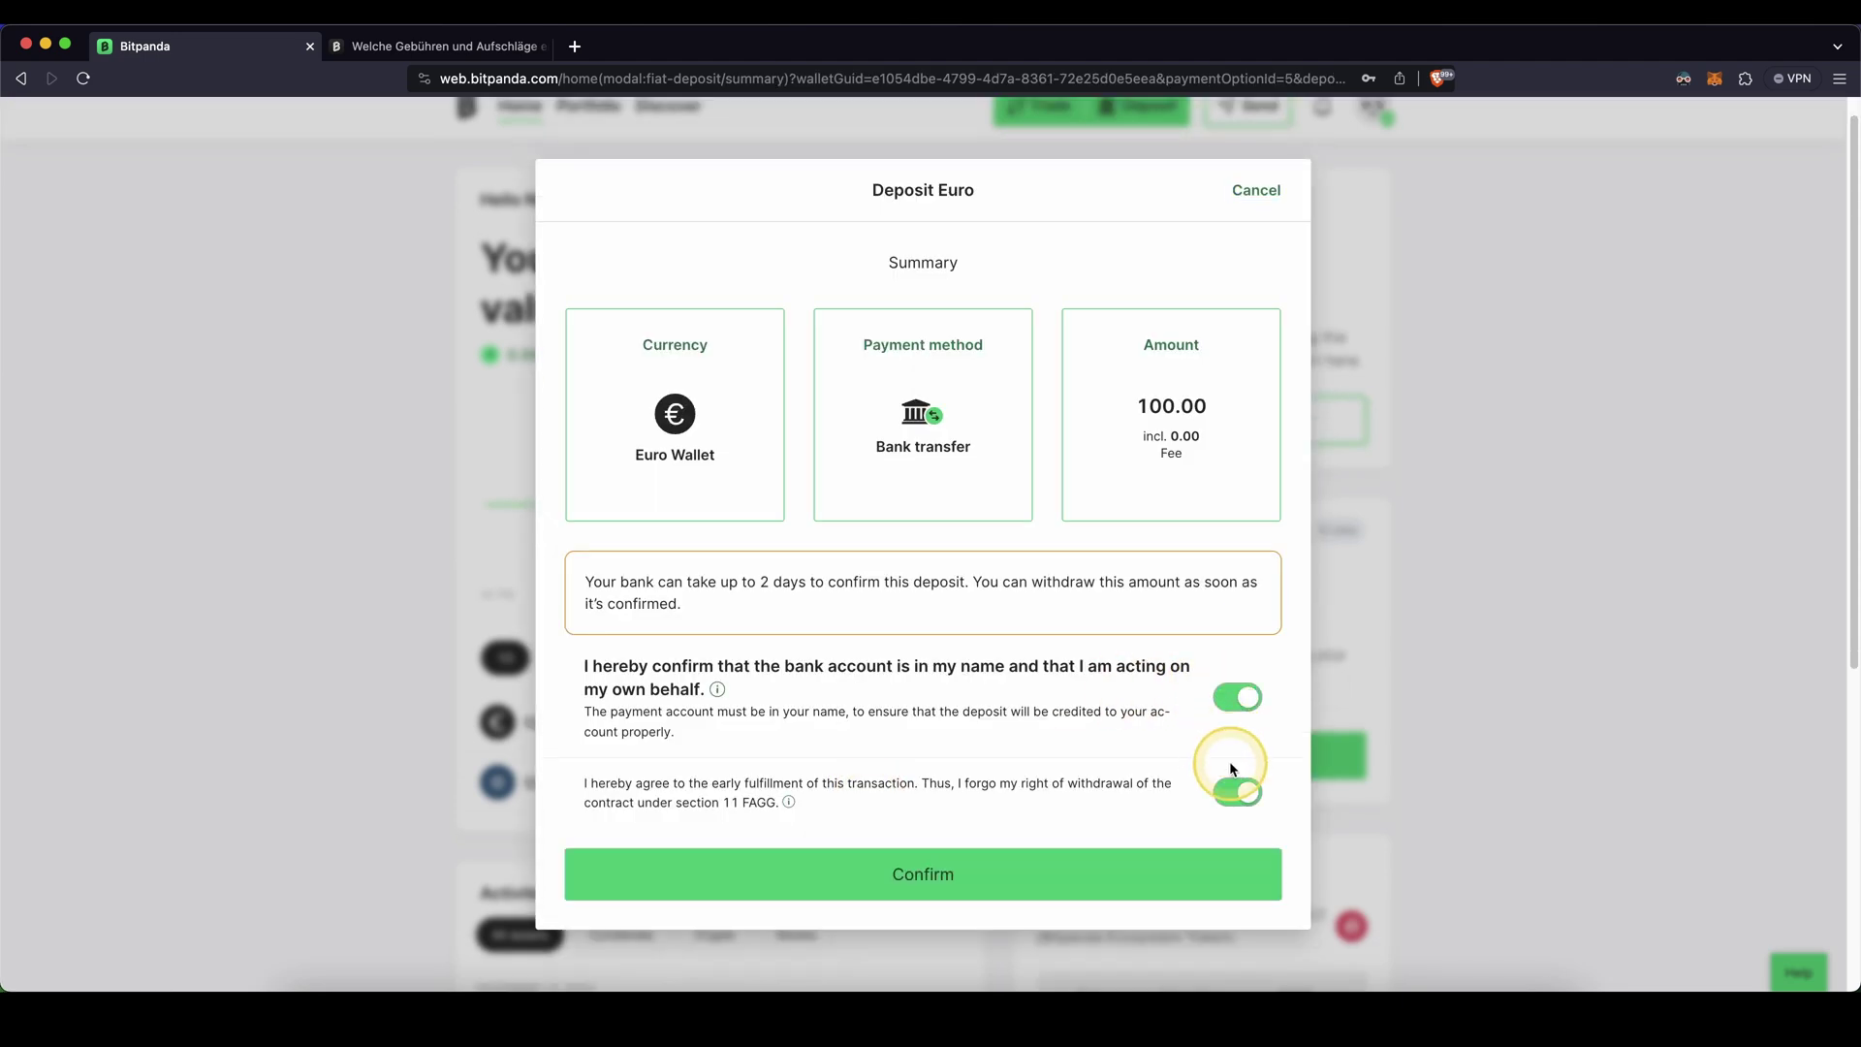
pyautogui.click(936, 873)
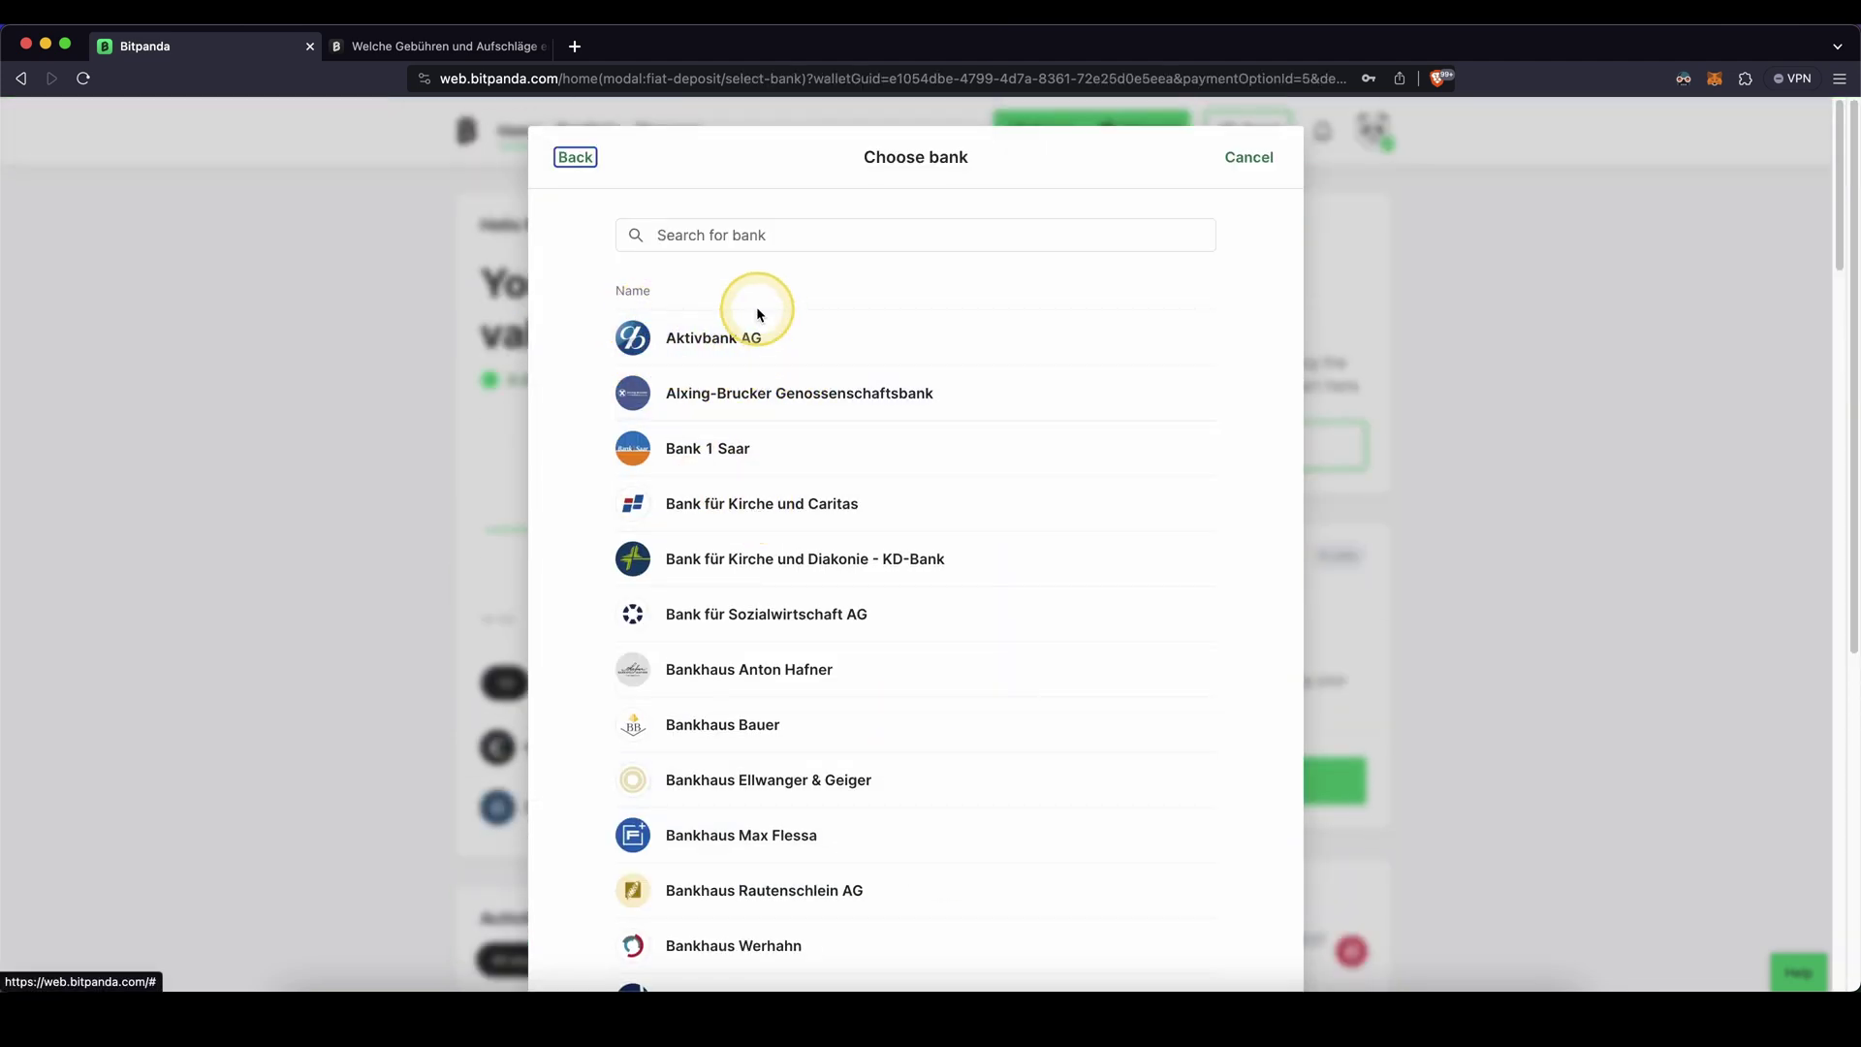
# - Choose the depositing bank and pass the ownership reminder to see IBAN, BIC and reference
pyautogui.click(723, 236)
pyautogui.write('c')
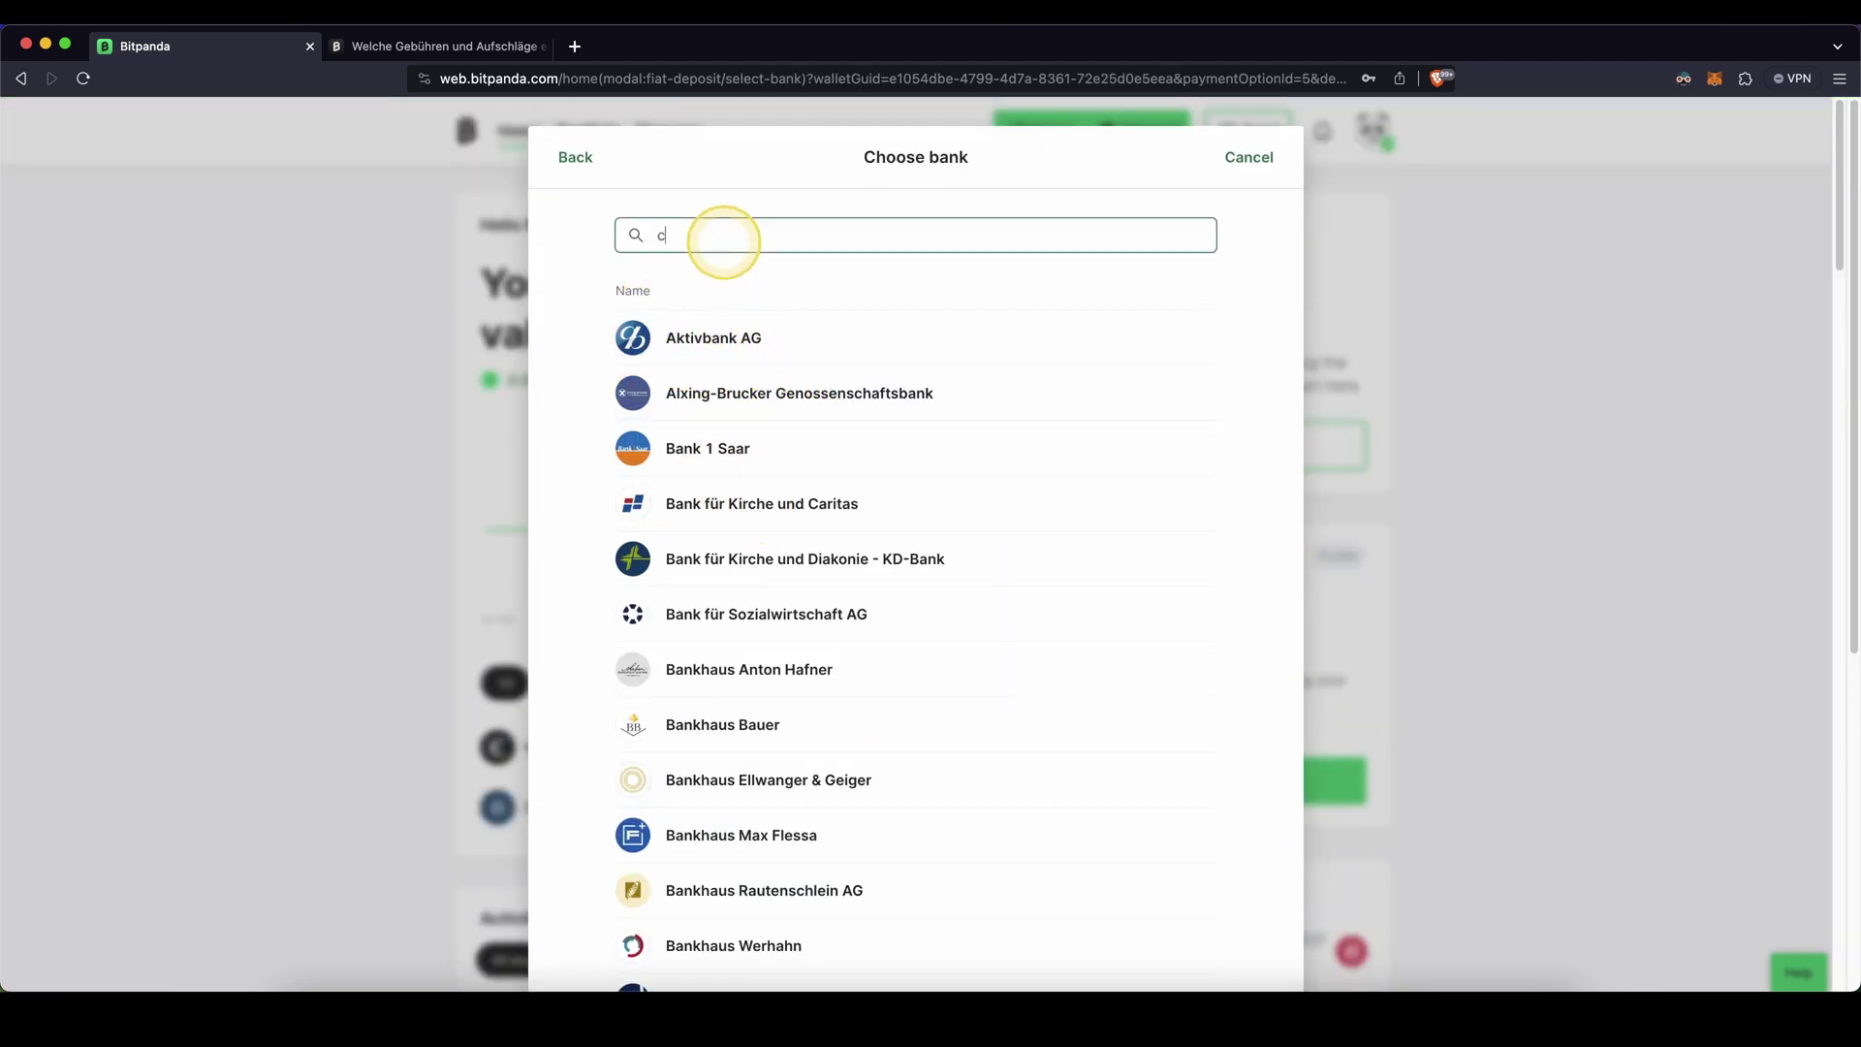
pyautogui.press('BackSpace')
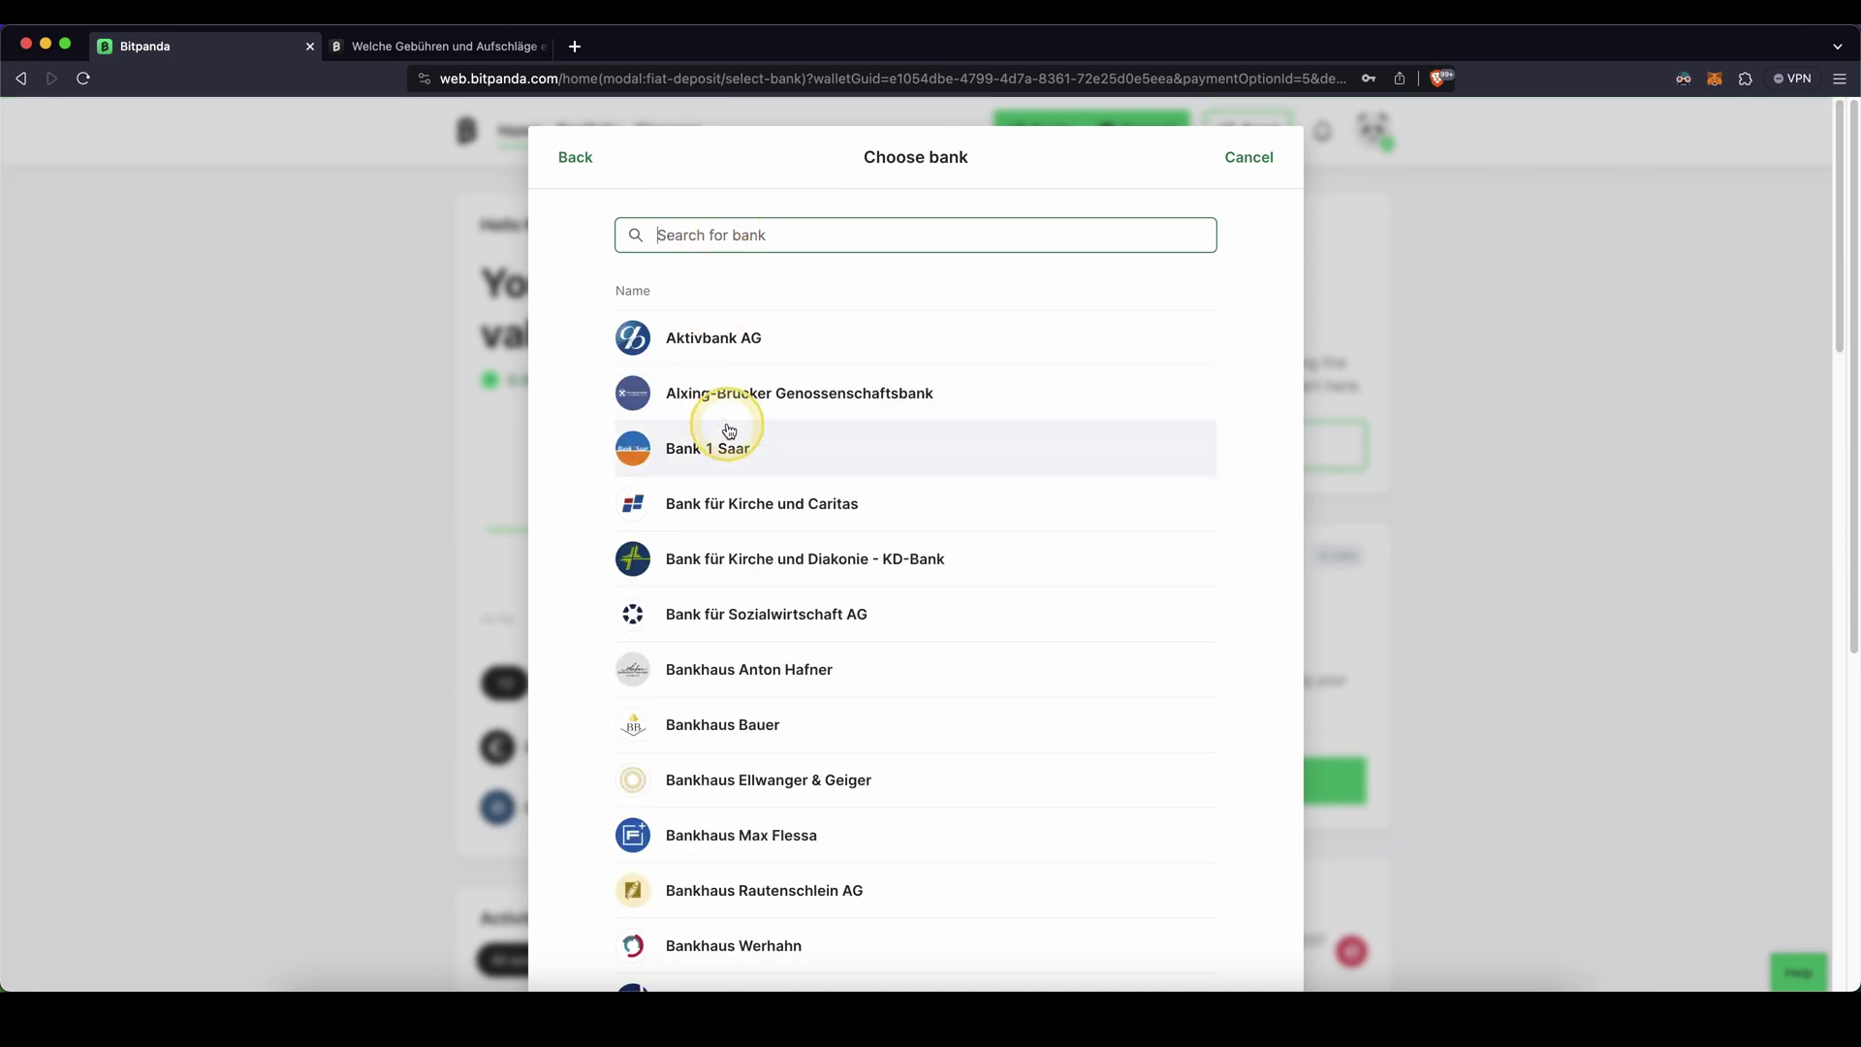
pyautogui.scroll(-10, 734, 437)
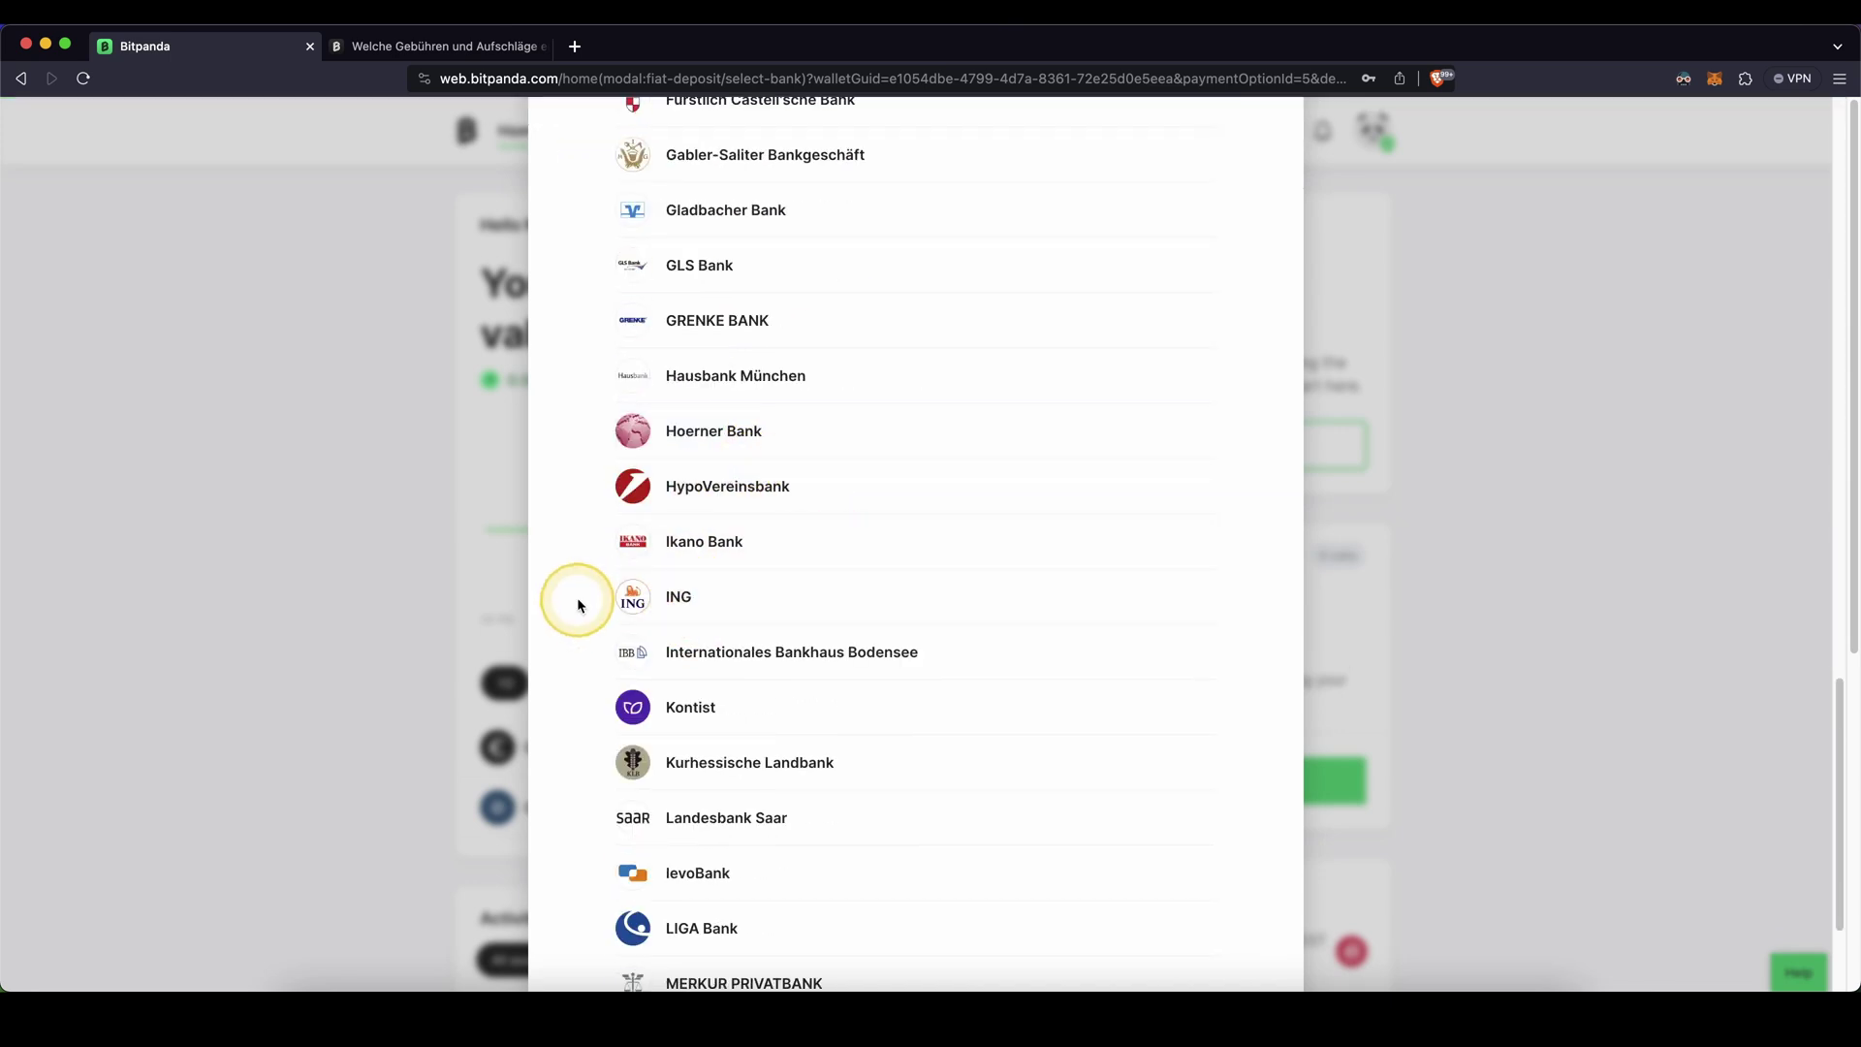
pyautogui.scroll(-3, 852, 544)
pyautogui.scroll(-8, 874, 646)
pyautogui.scroll(-3, 876, 653)
pyautogui.click(922, 940)
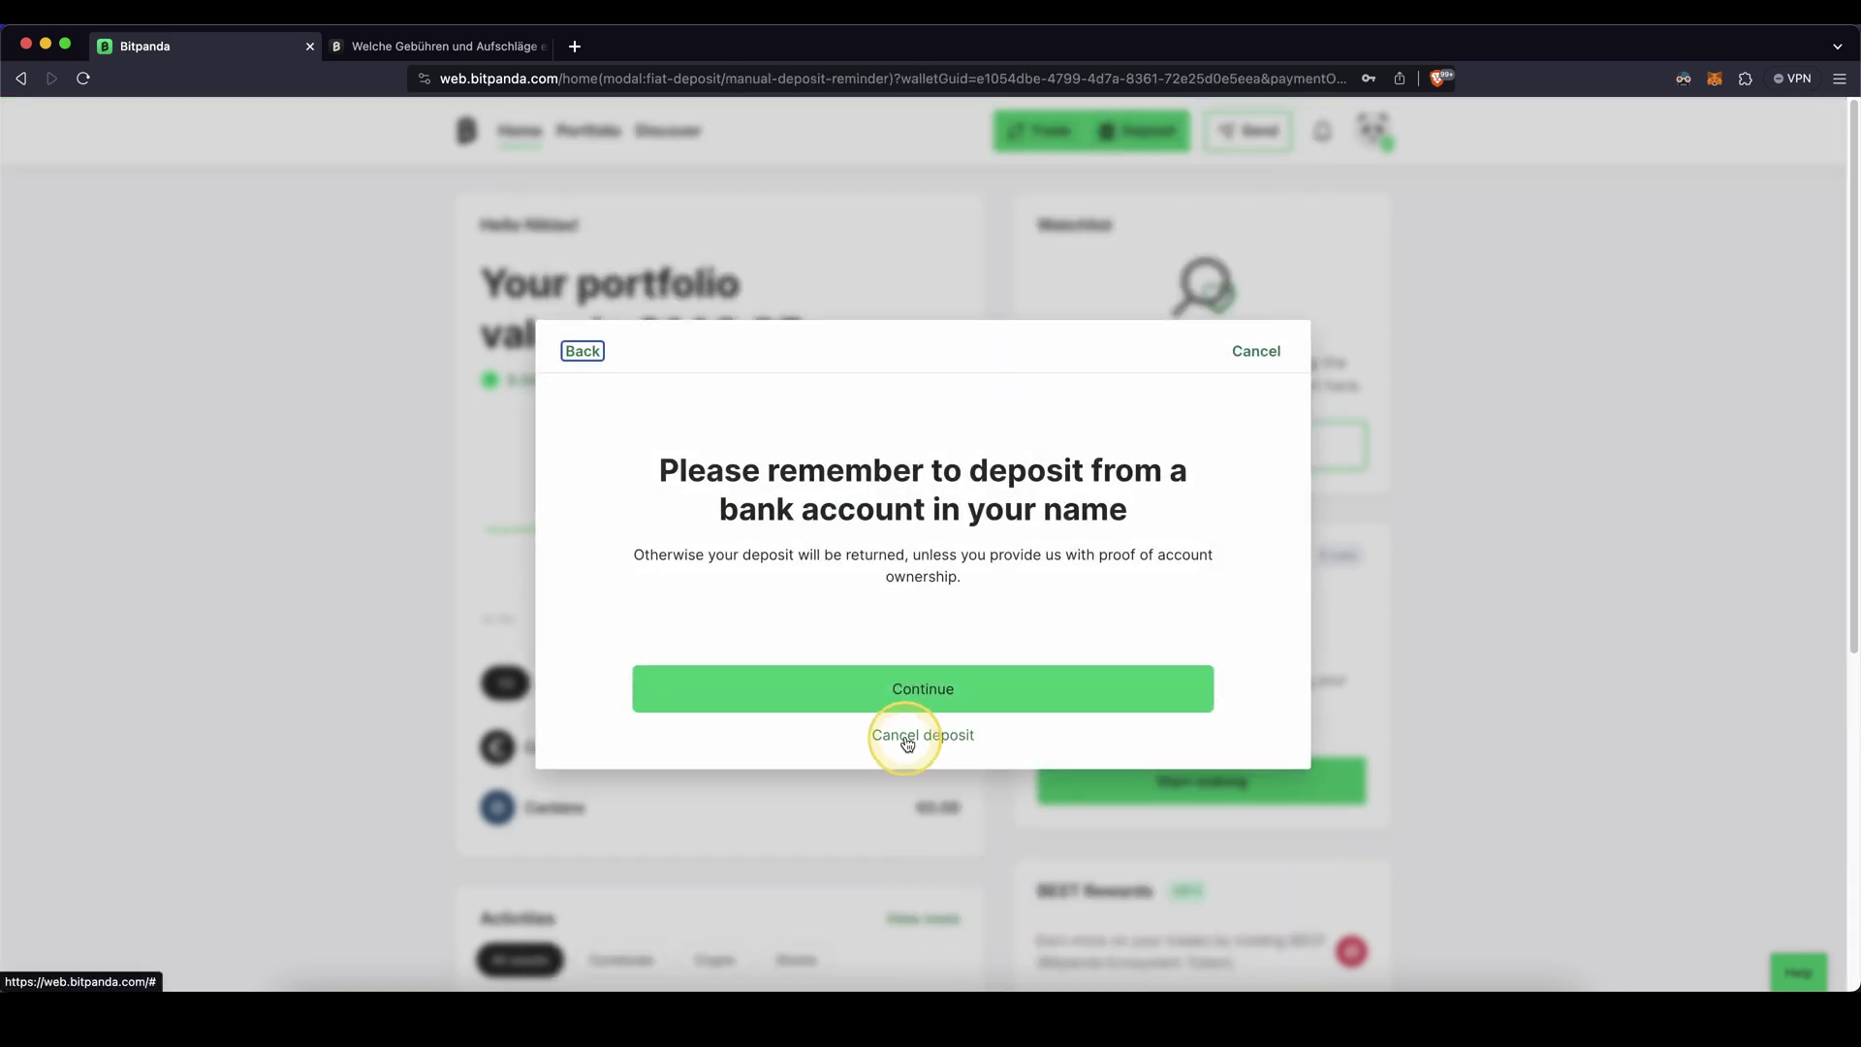
pyautogui.click(924, 692)
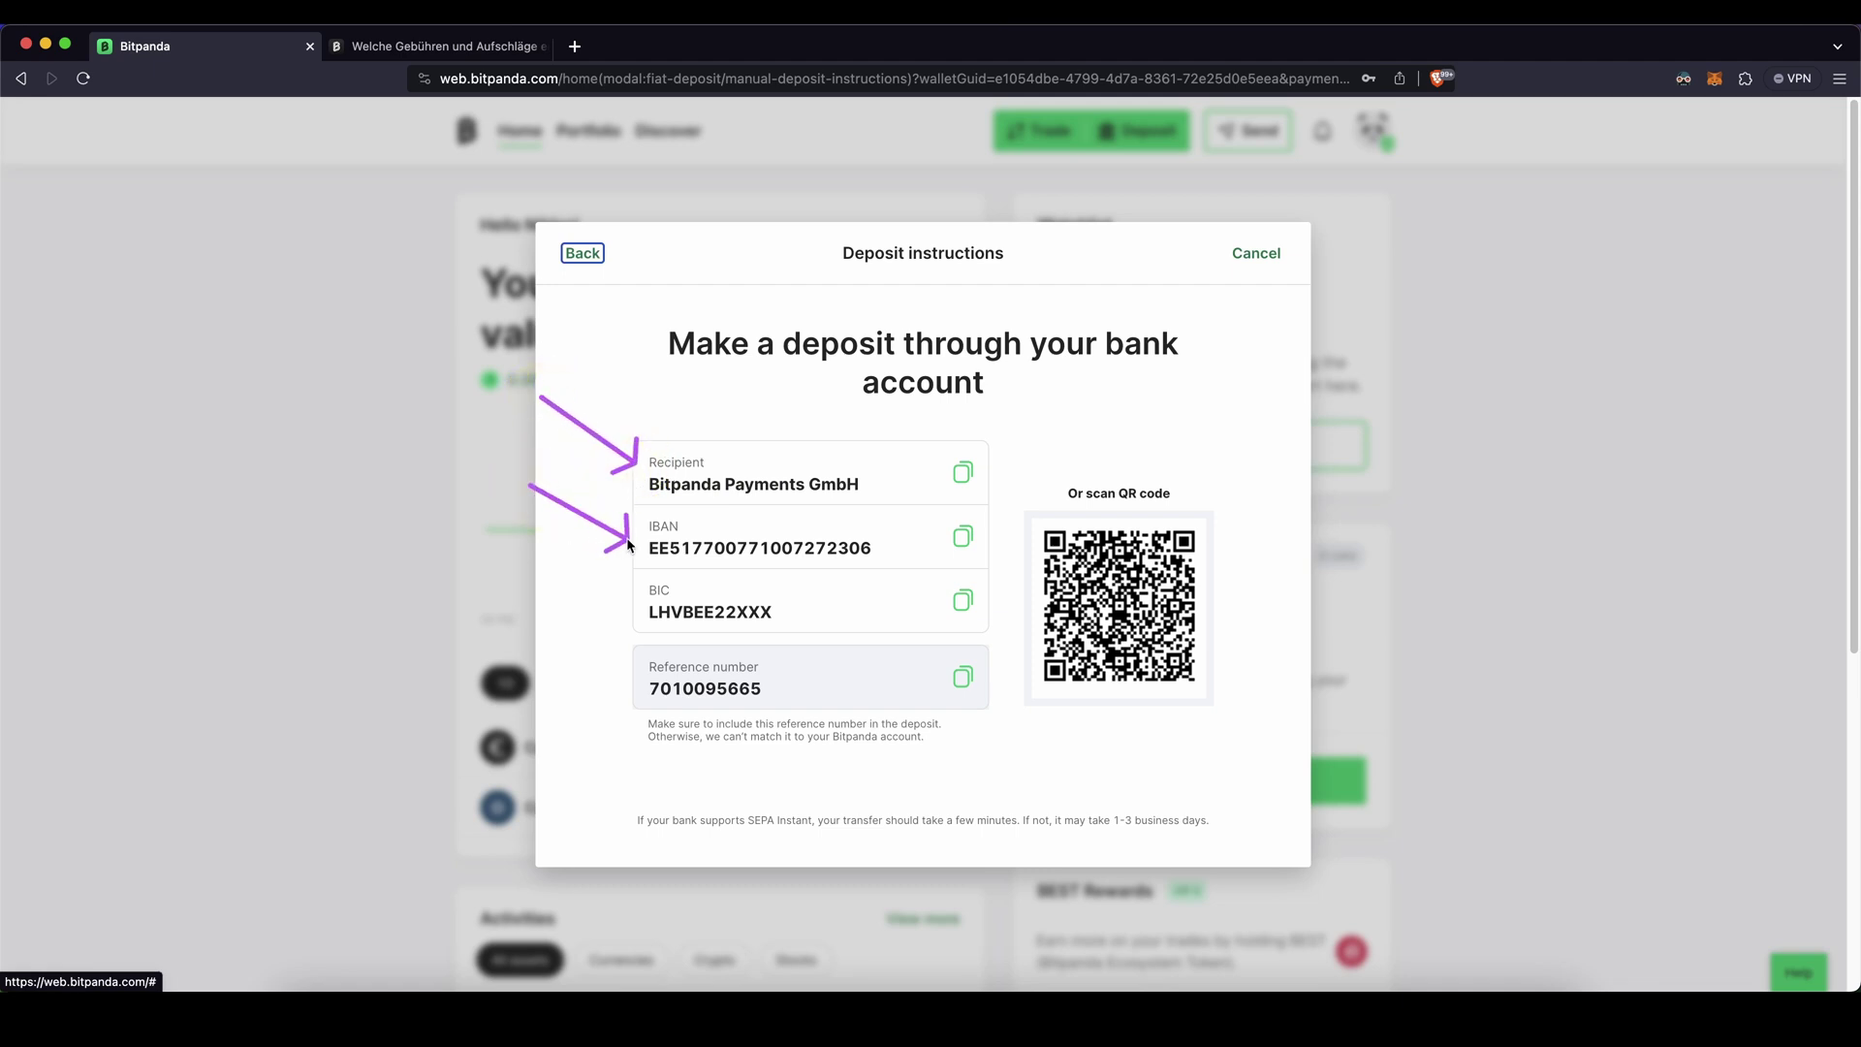
# - Cancel the bank-transfer instructions and confirm, returning to the €116.97 portfolio dashboard
pyautogui.moveTo(664, 540); pyautogui.dragTo(697, 548)
pyautogui.moveTo(696, 663); pyautogui.dragTo(758, 661)
pyautogui.moveTo(647, 710); pyautogui.dragTo(717, 706)
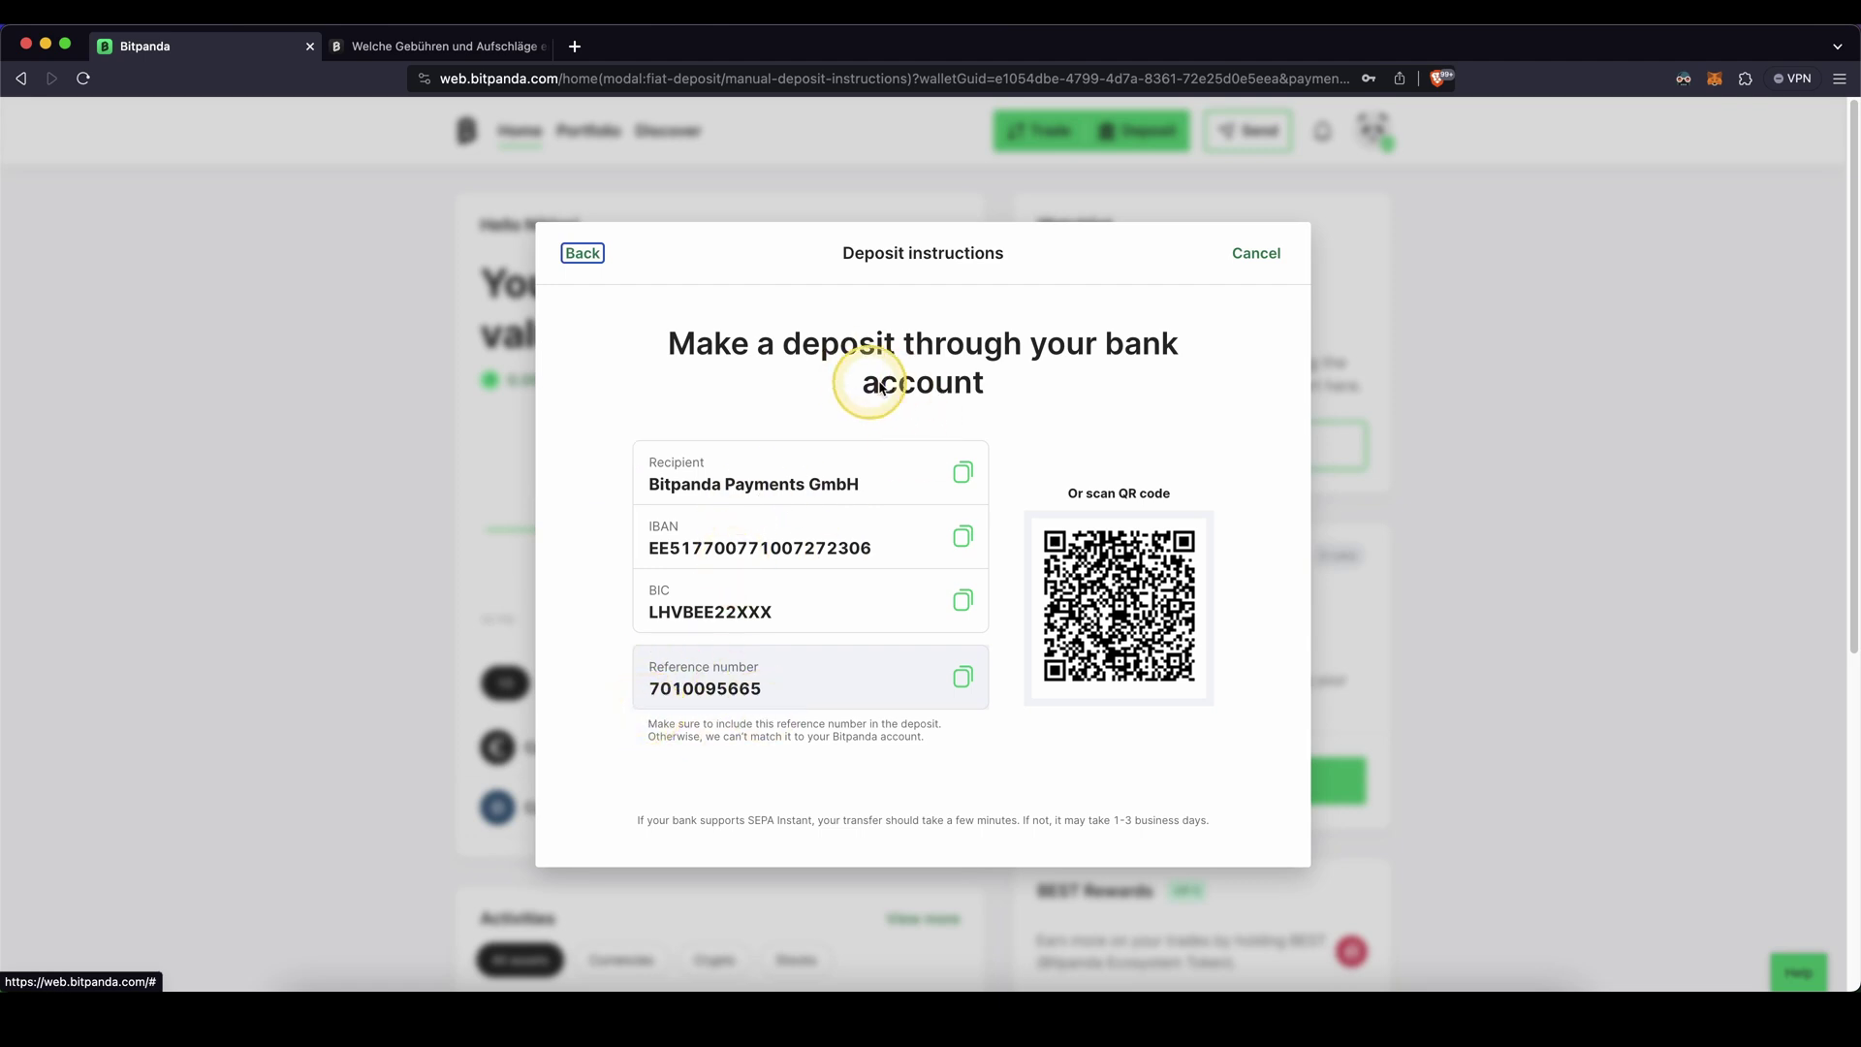
pyautogui.click(1249, 261)
pyautogui.click(1110, 602)
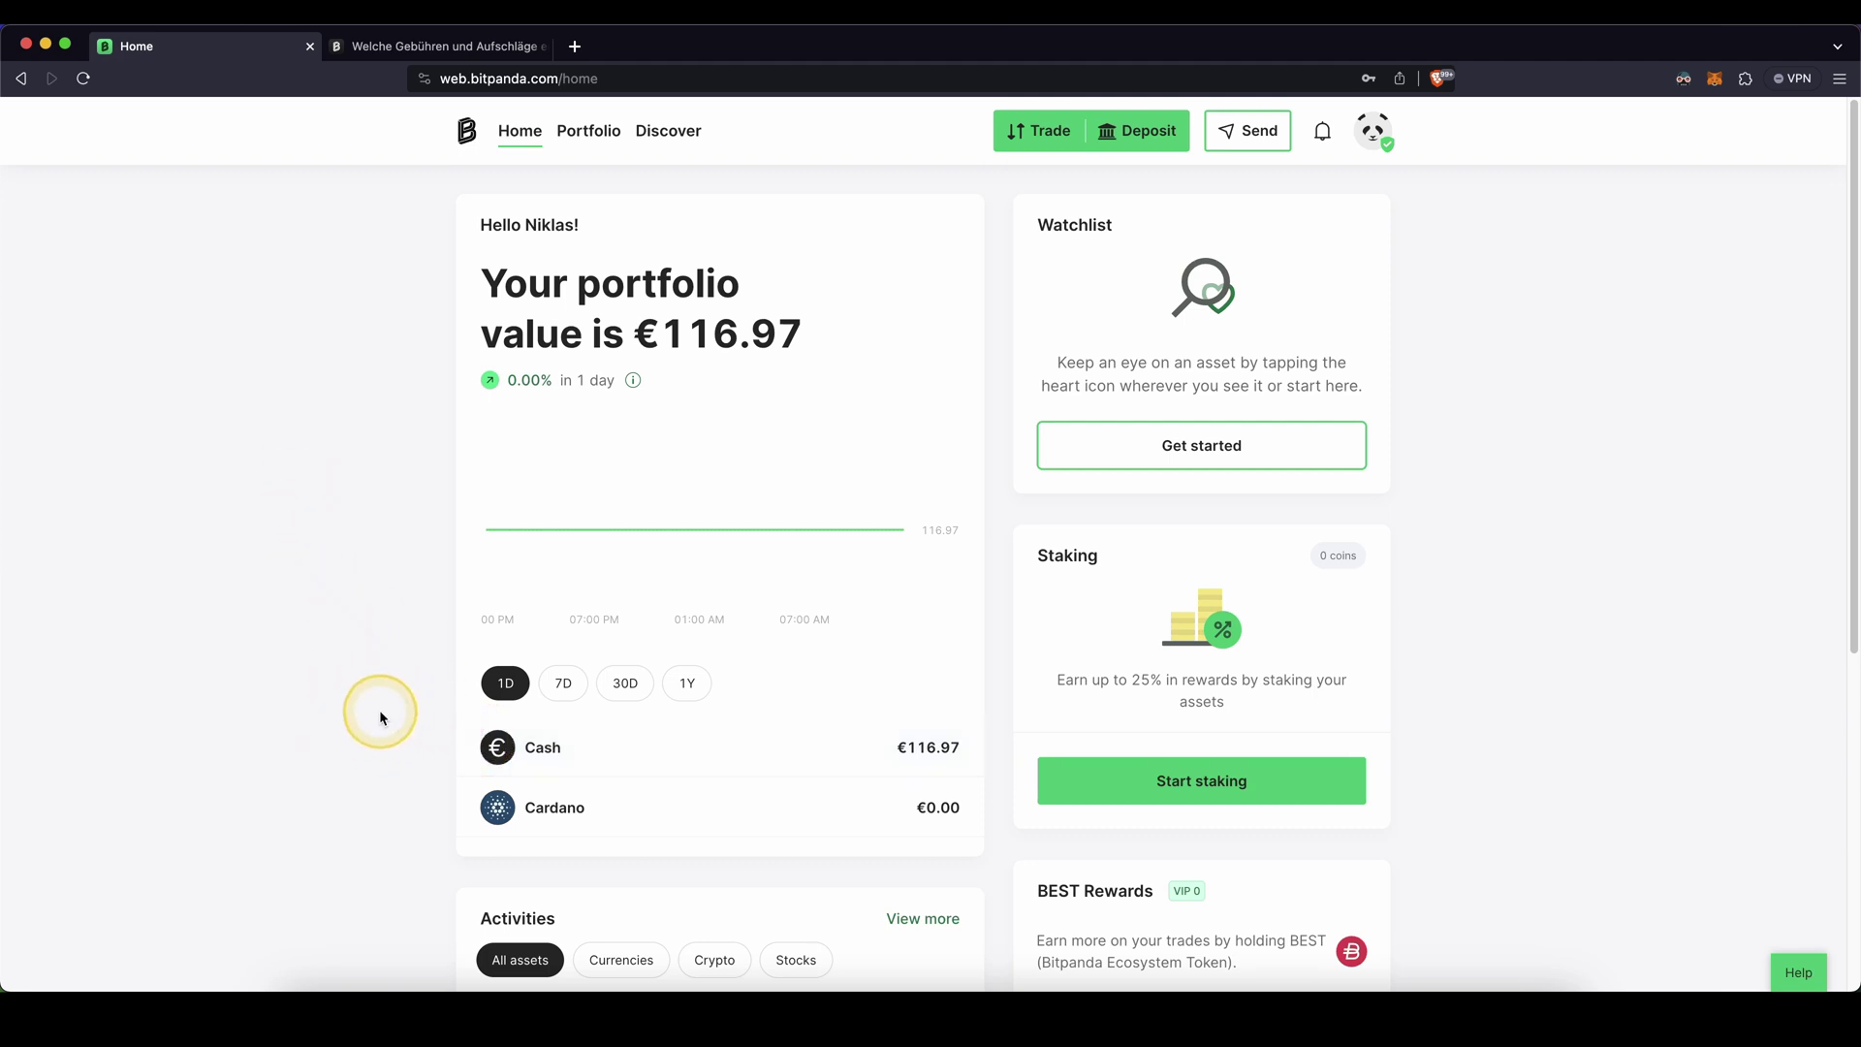
# - Start a Buy order from Trade and pick Bitcoin from the asset list
pyautogui.click(1042, 142)
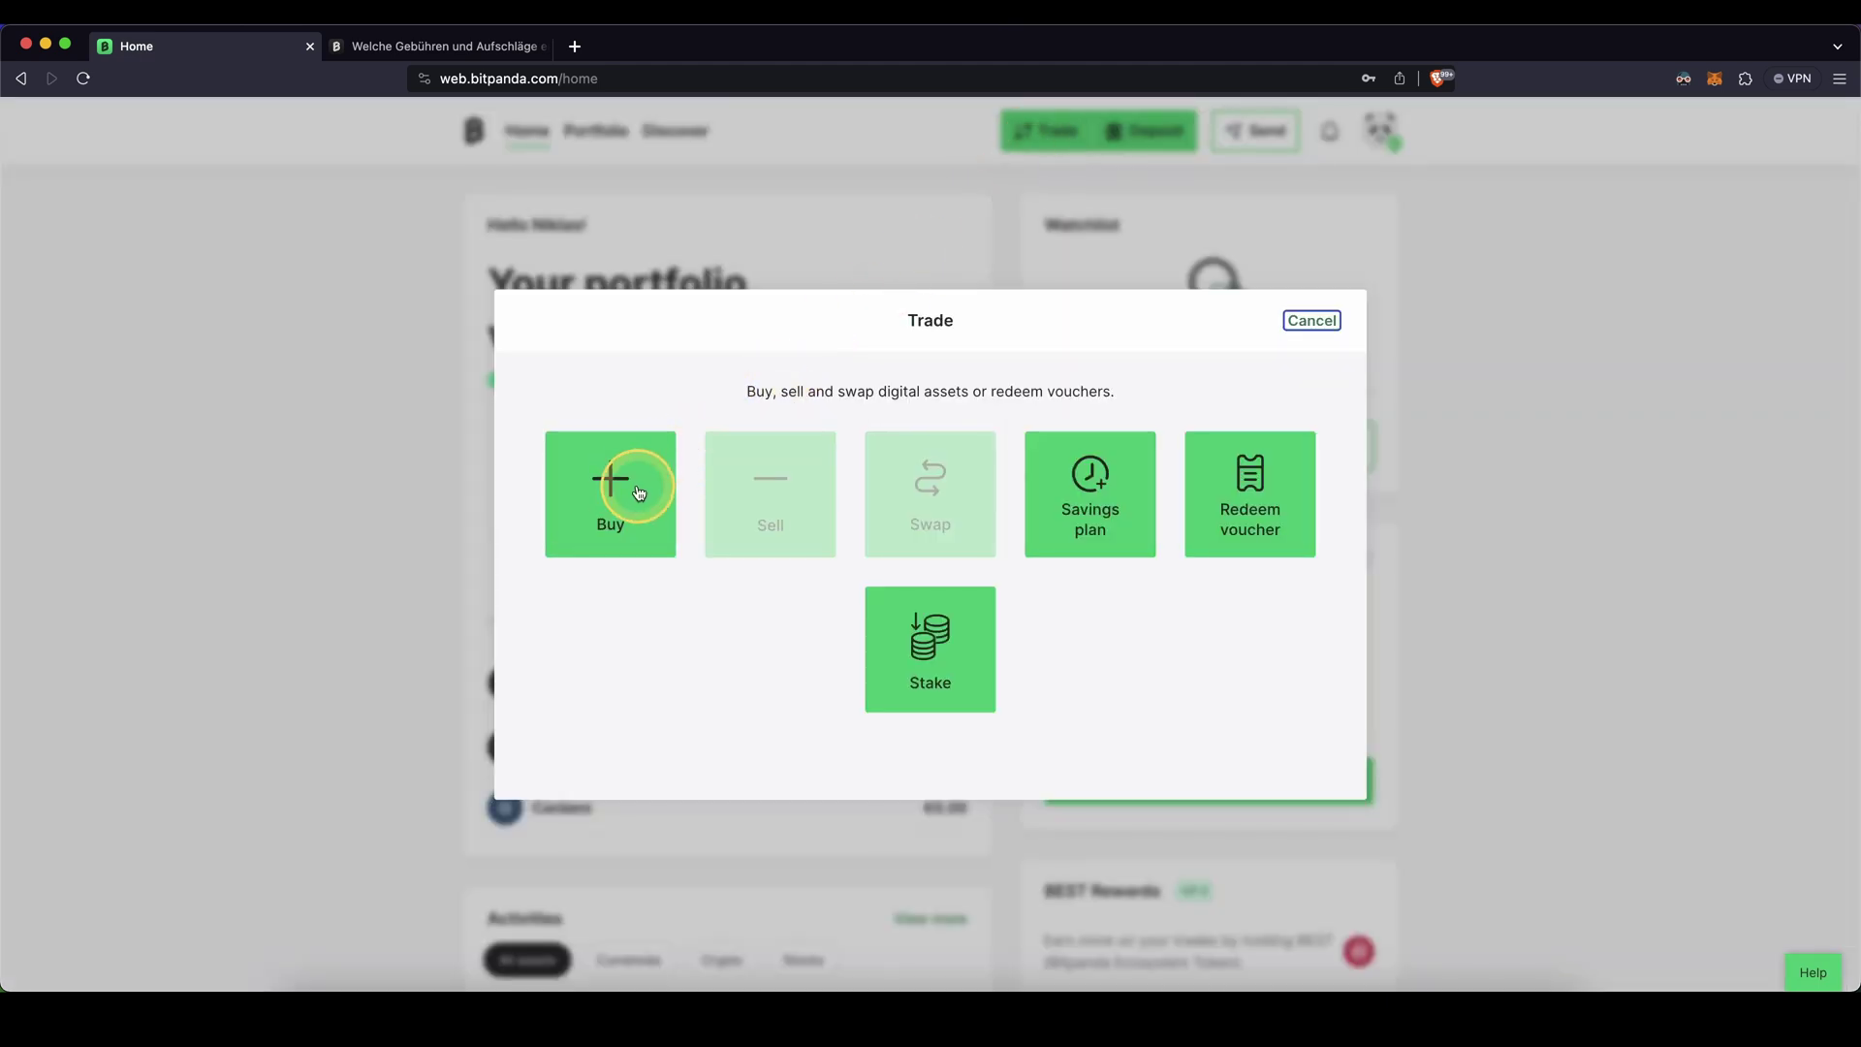
pyautogui.click(634, 488)
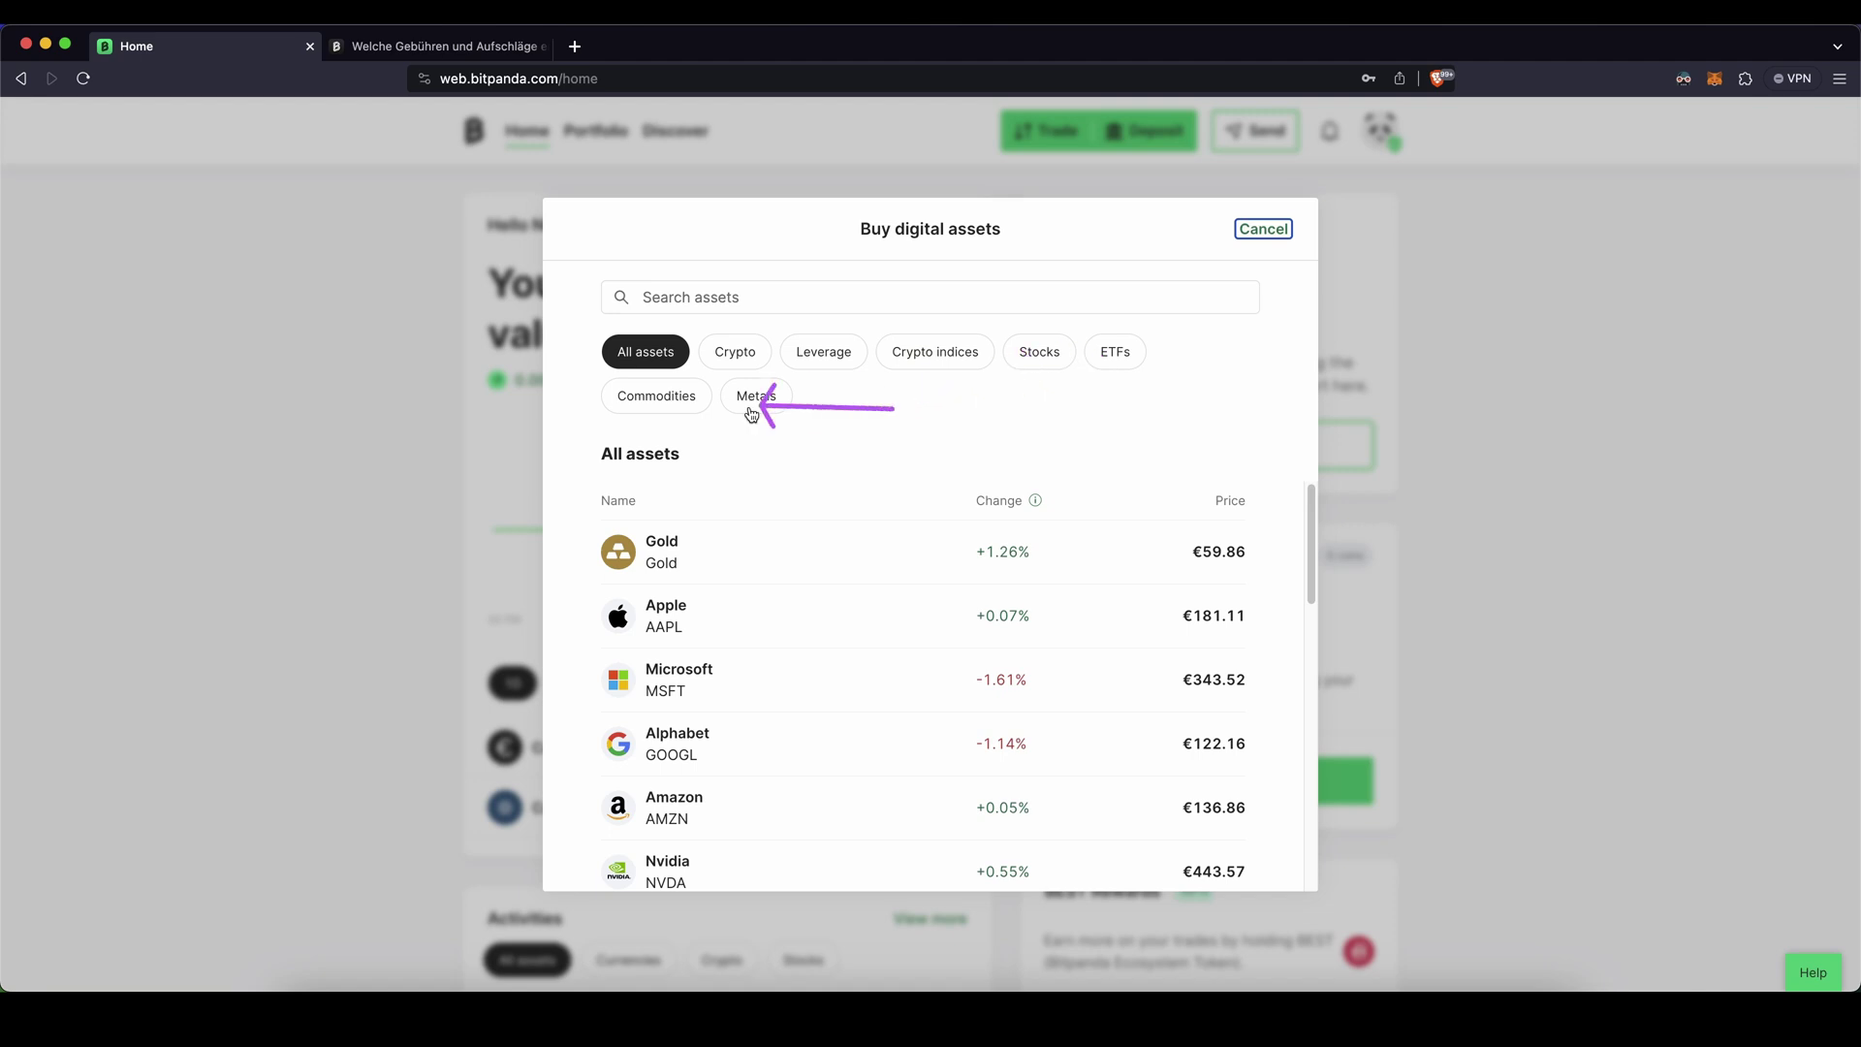
pyautogui.click(688, 416)
pyautogui.scroll(-3, 716, 474)
# - Enter €100 for the Bitcoin buy, review the summary and accept early fulfilment
pyautogui.click(693, 724)
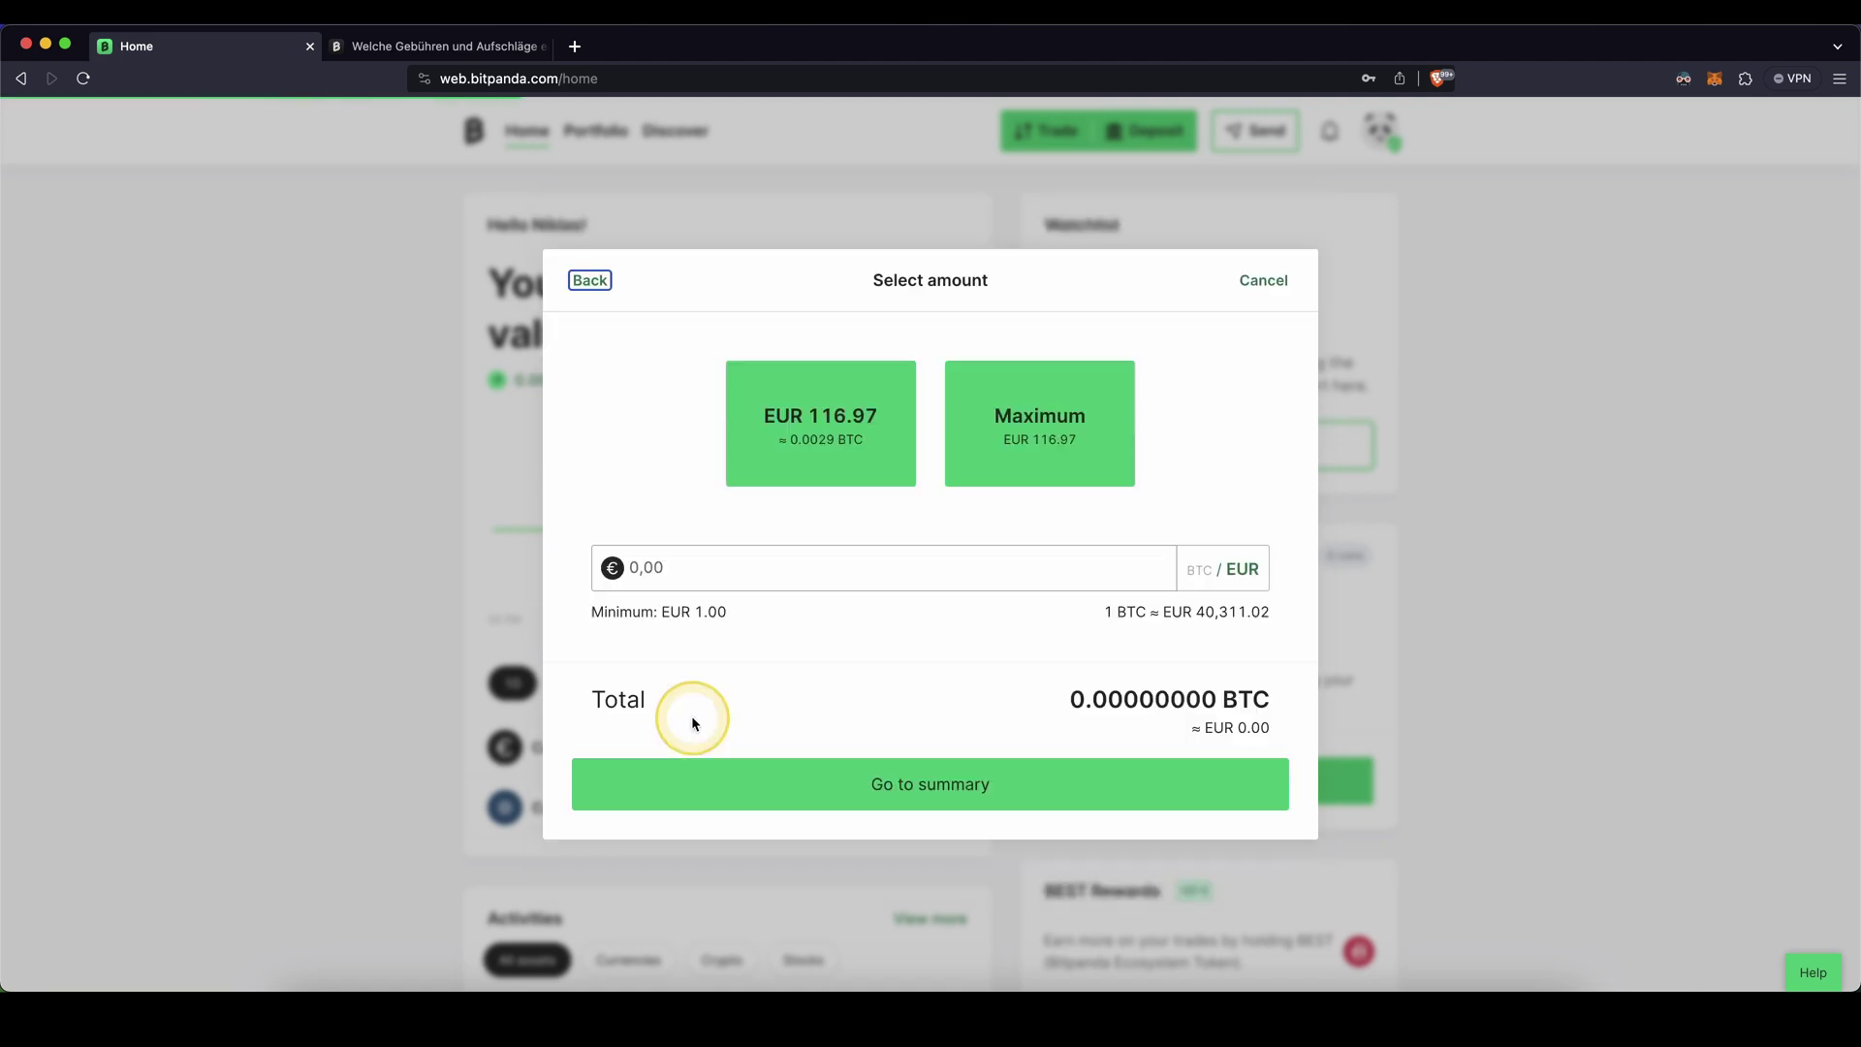
pyautogui.click(684, 575)
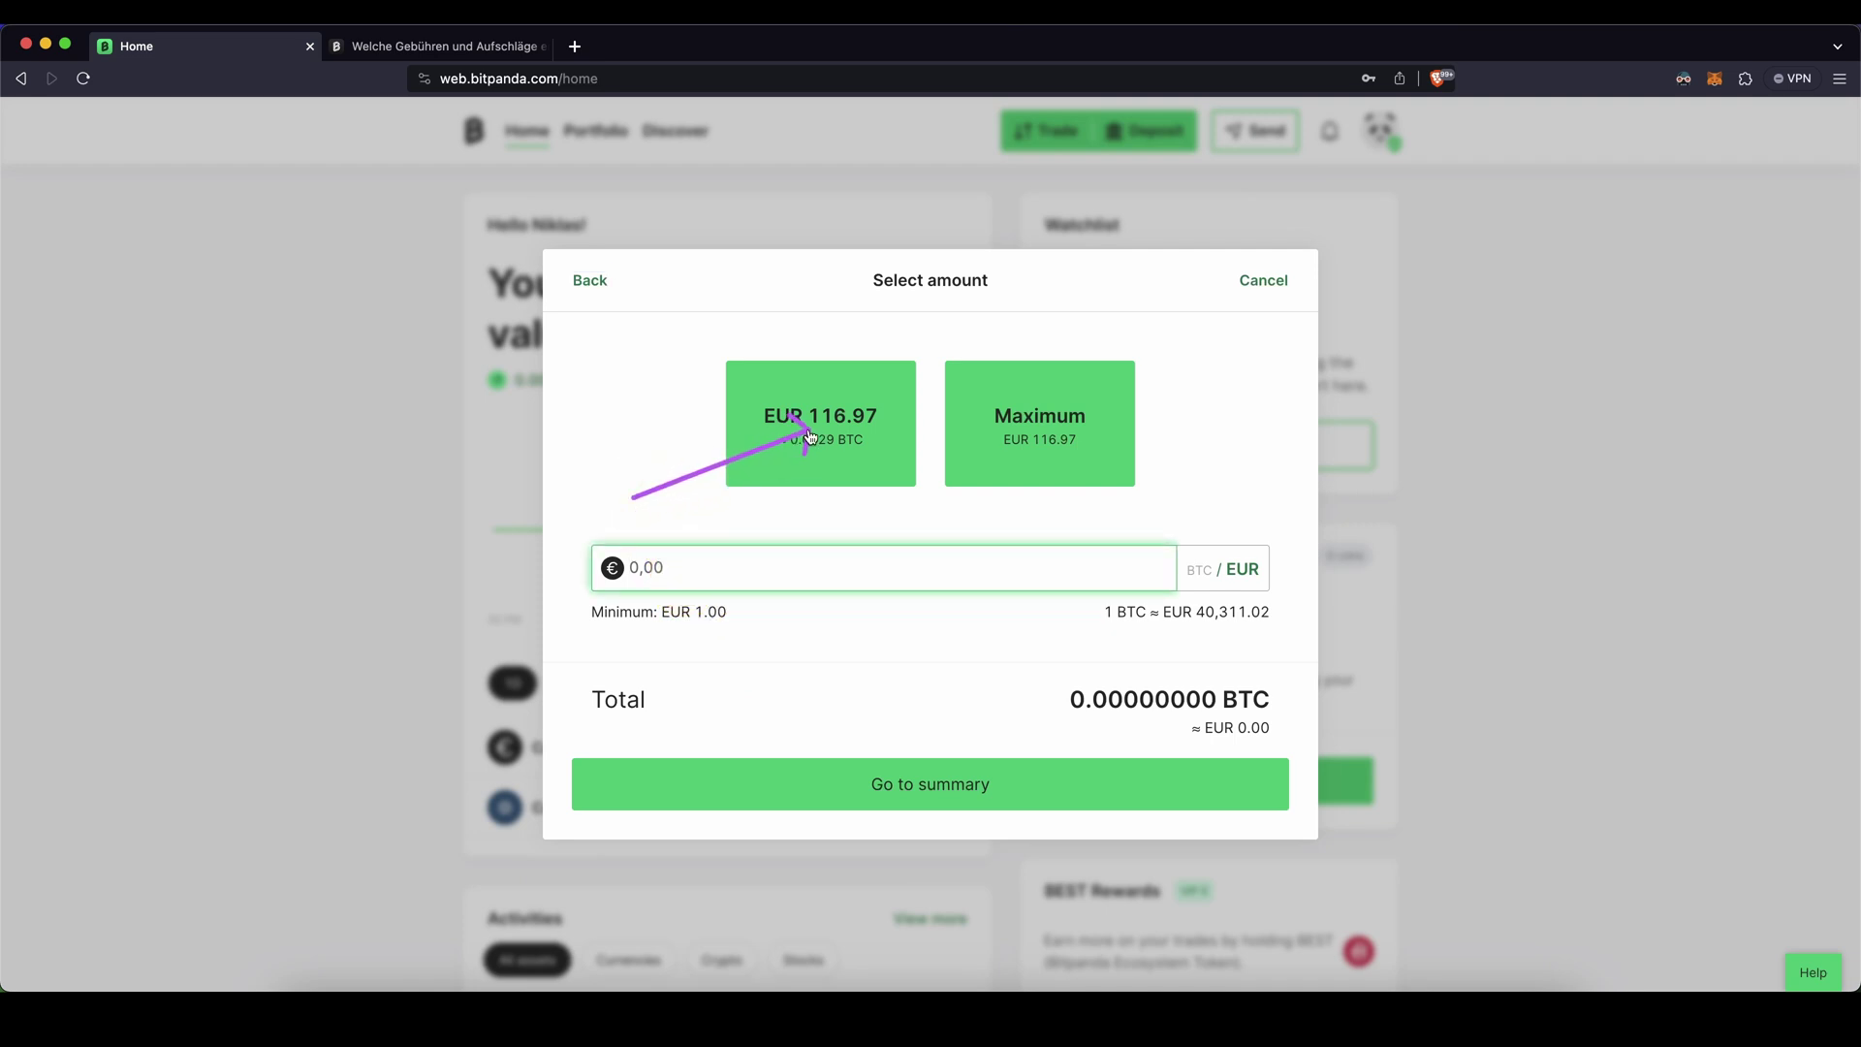
pyautogui.click(679, 558)
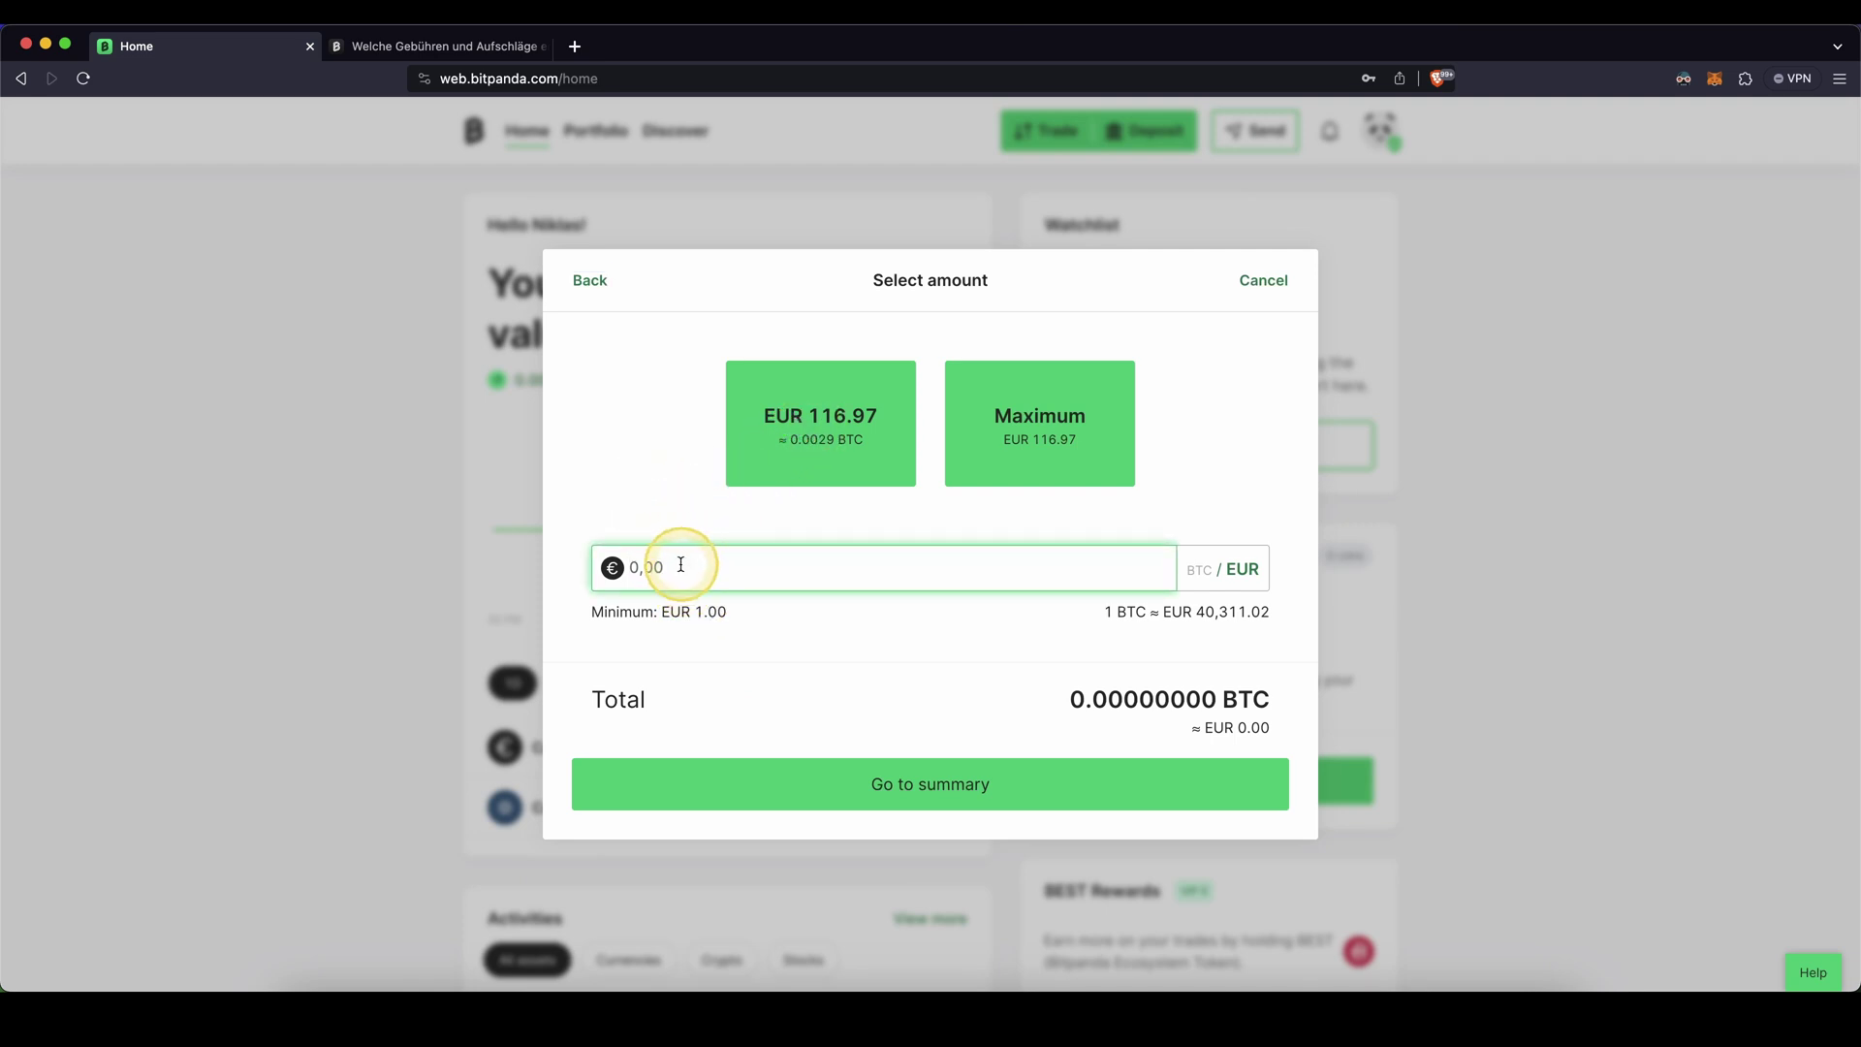
pyautogui.write('100')
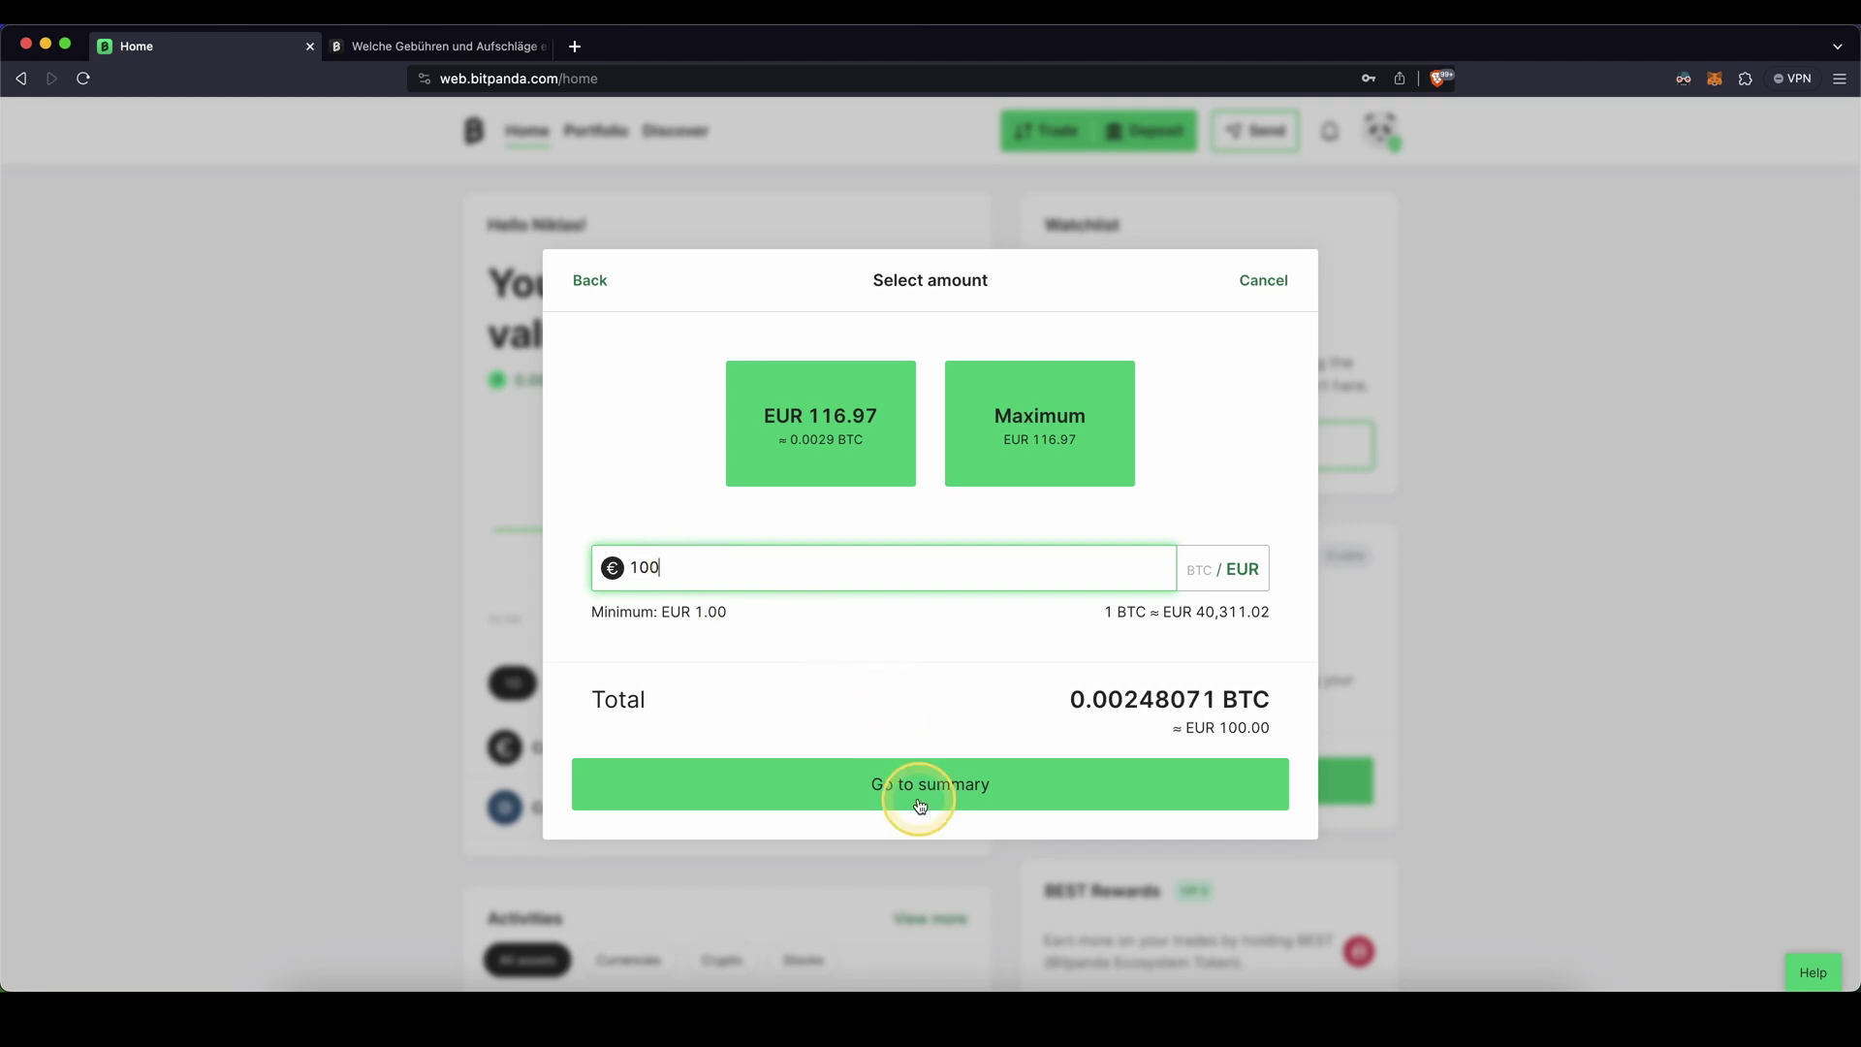
pyautogui.click(919, 806)
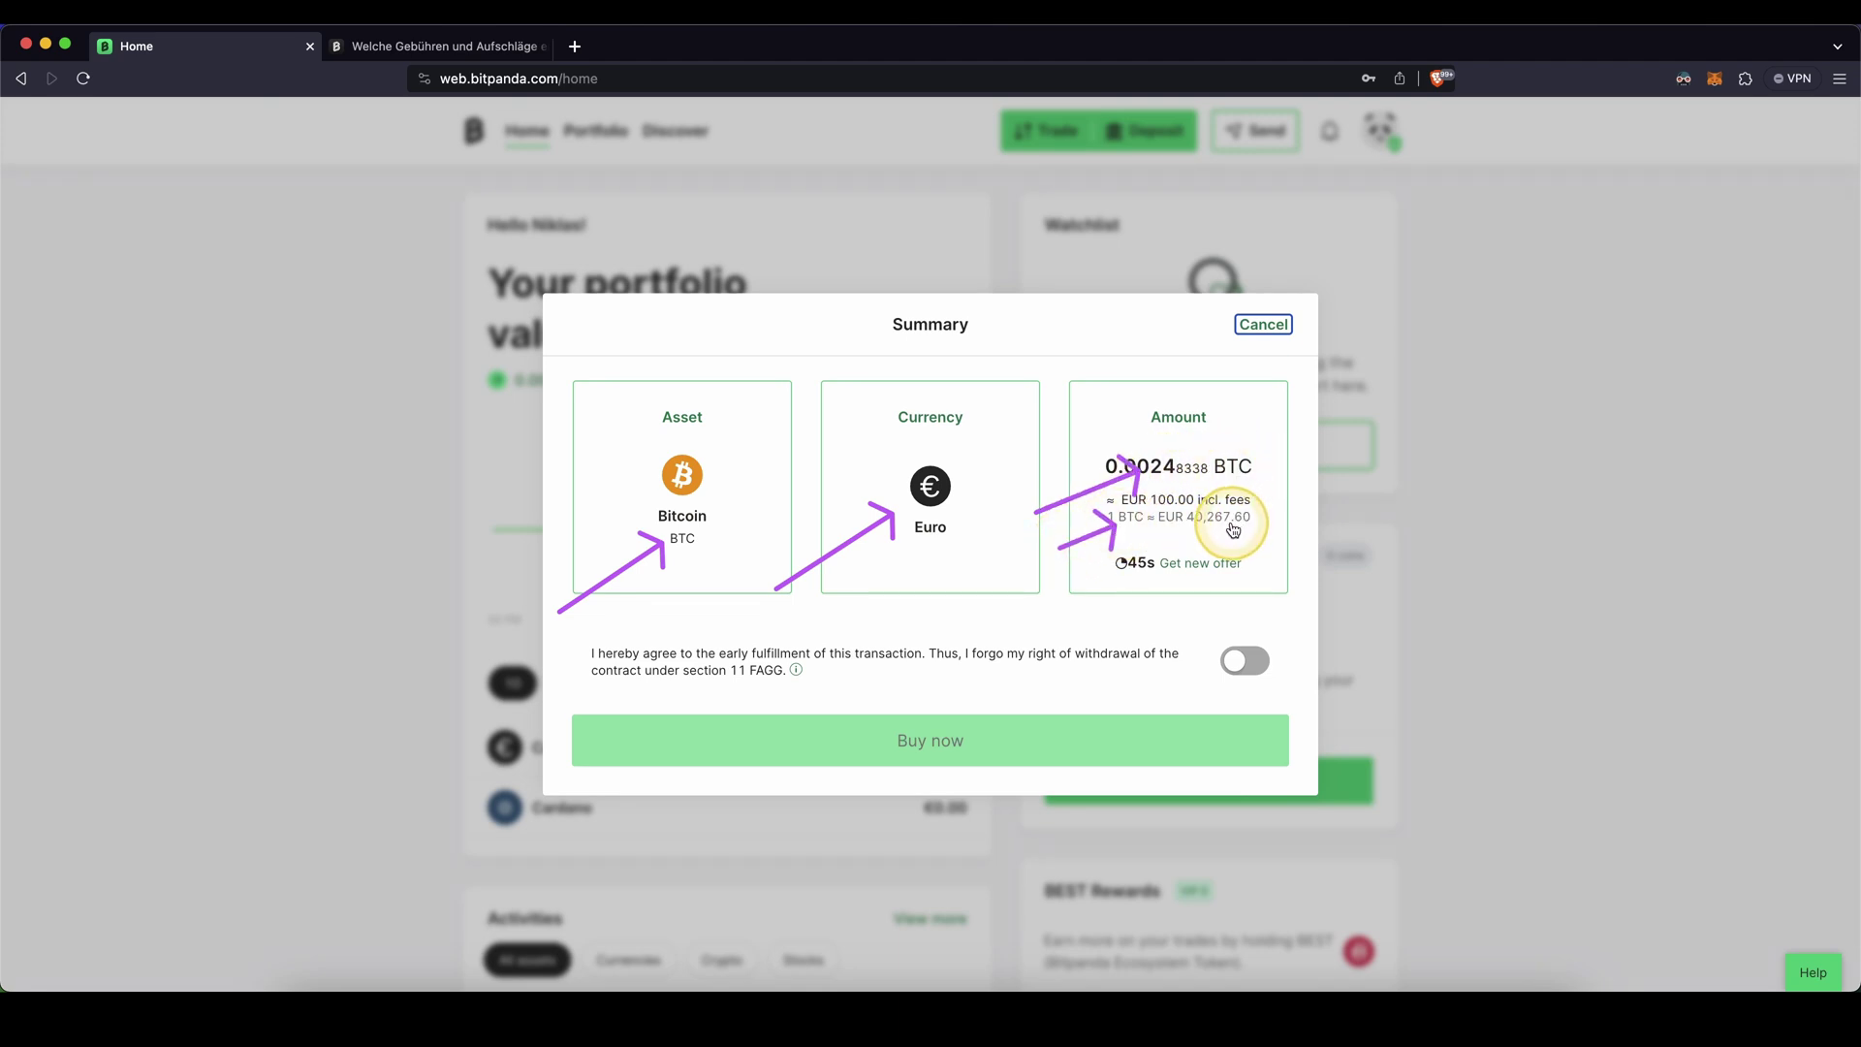
pyautogui.click(1245, 666)
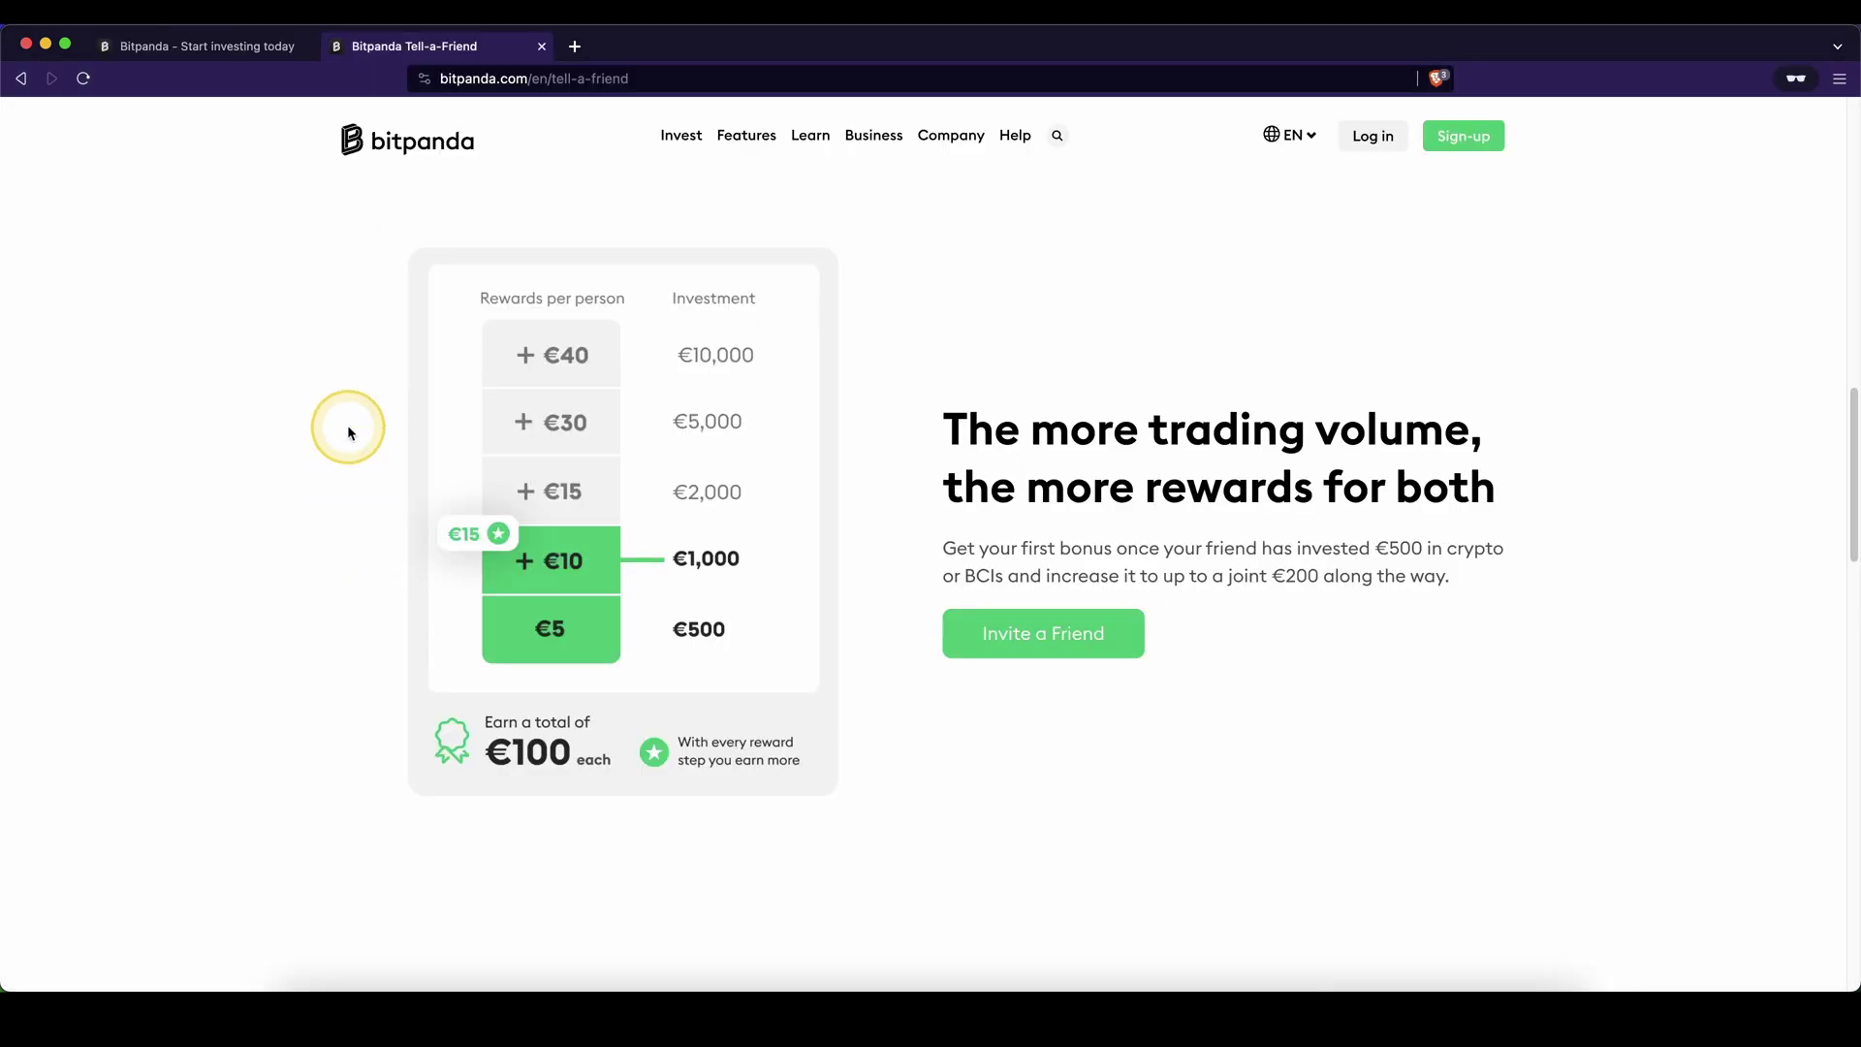
# - From the Start investing today tab, load the registration form asking for name, email, password and country
pyautogui.moveTo(382, 242); pyautogui.dragTo(652, 833)
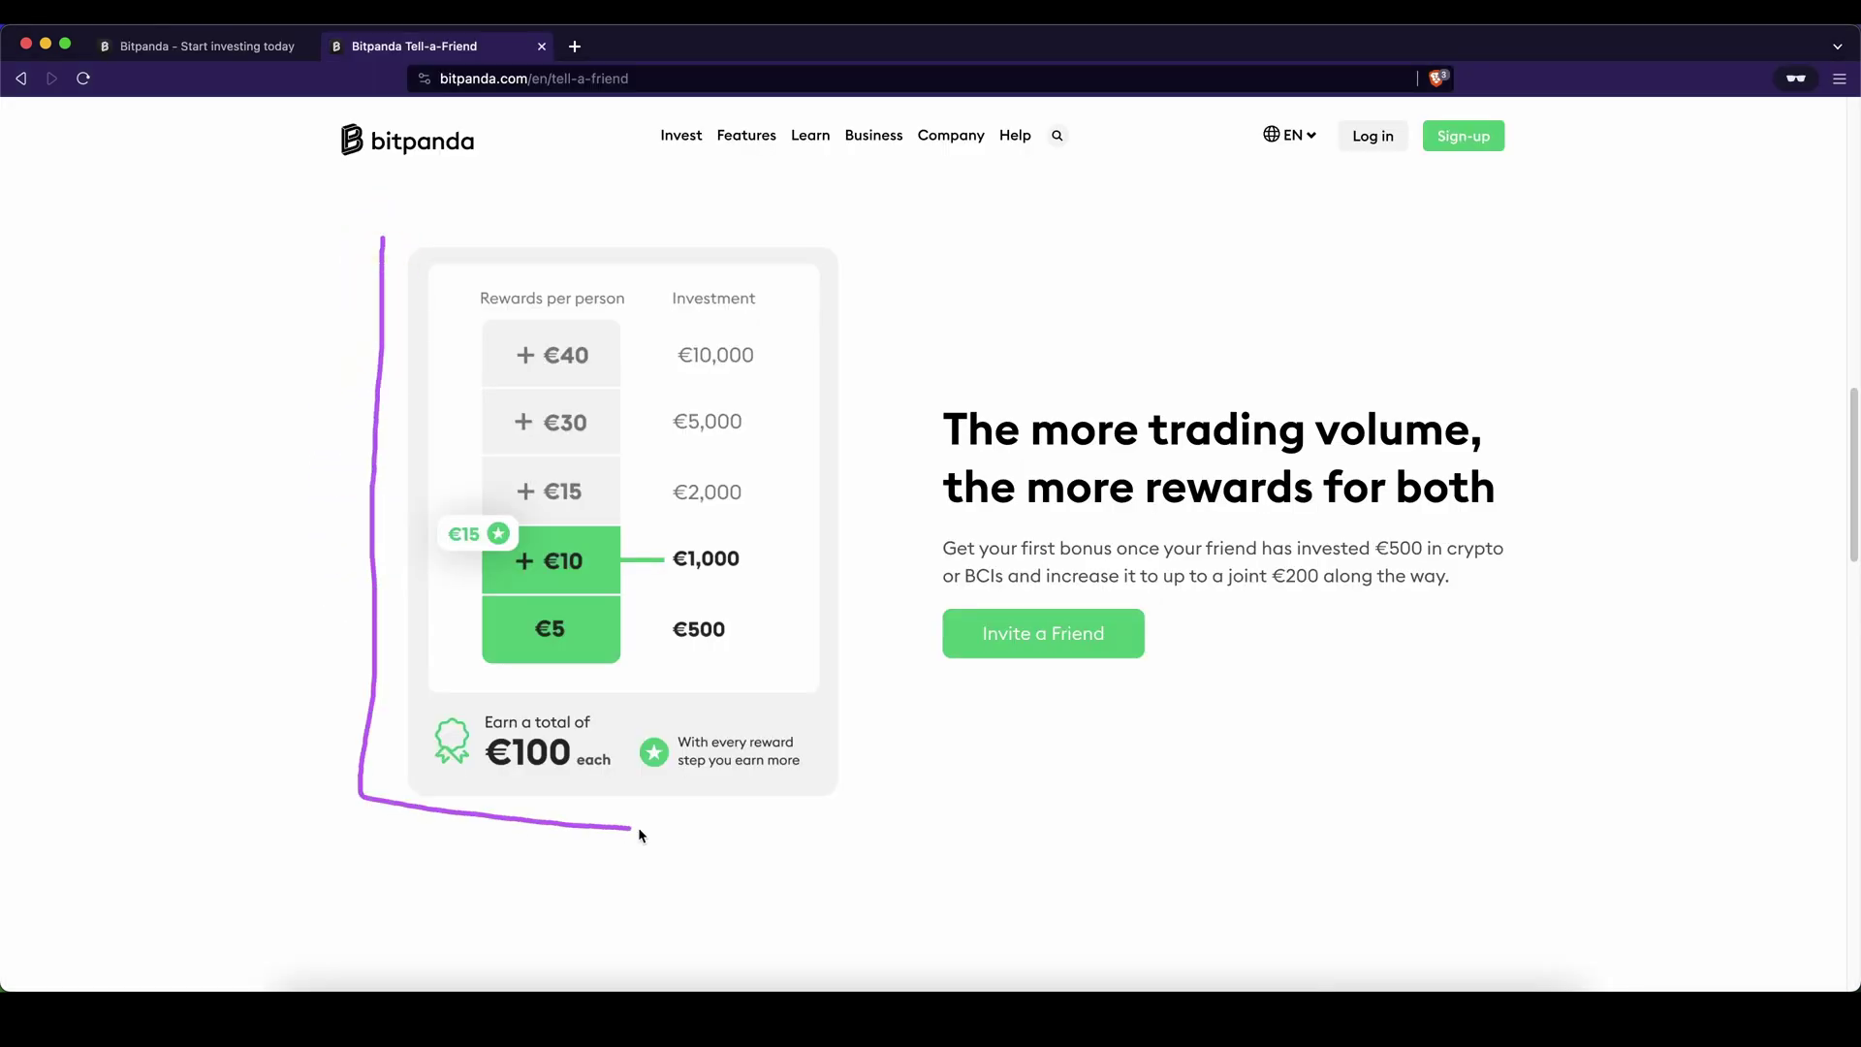
pyautogui.moveTo(864, 750)
pyautogui.mouseDown()
pyautogui.moveTo(889, 233)
pyautogui.moveTo(347, 238)
pyautogui.mouseUp()
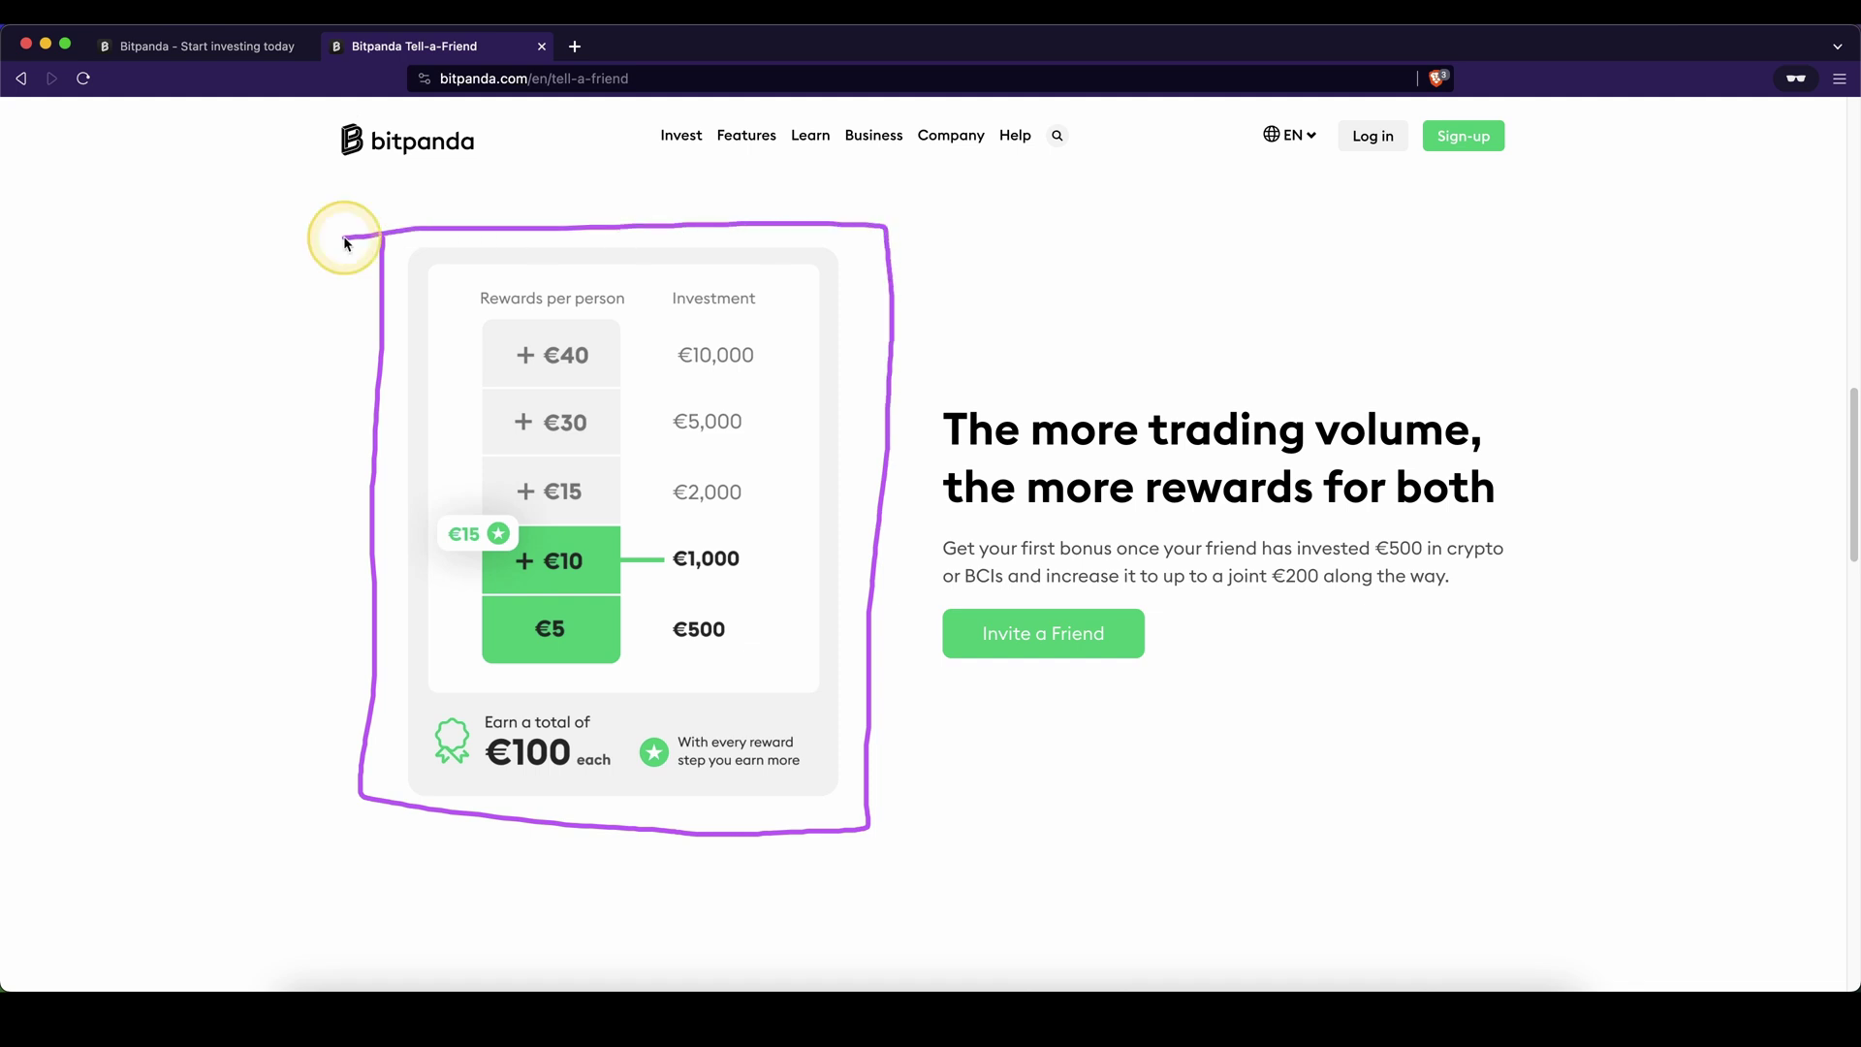
pyautogui.hotkey('ctrl', 'shift', 'Tab')
pyautogui.moveTo(159, 631); pyautogui.dragTo(313, 771)
pyautogui.click(437, 822)
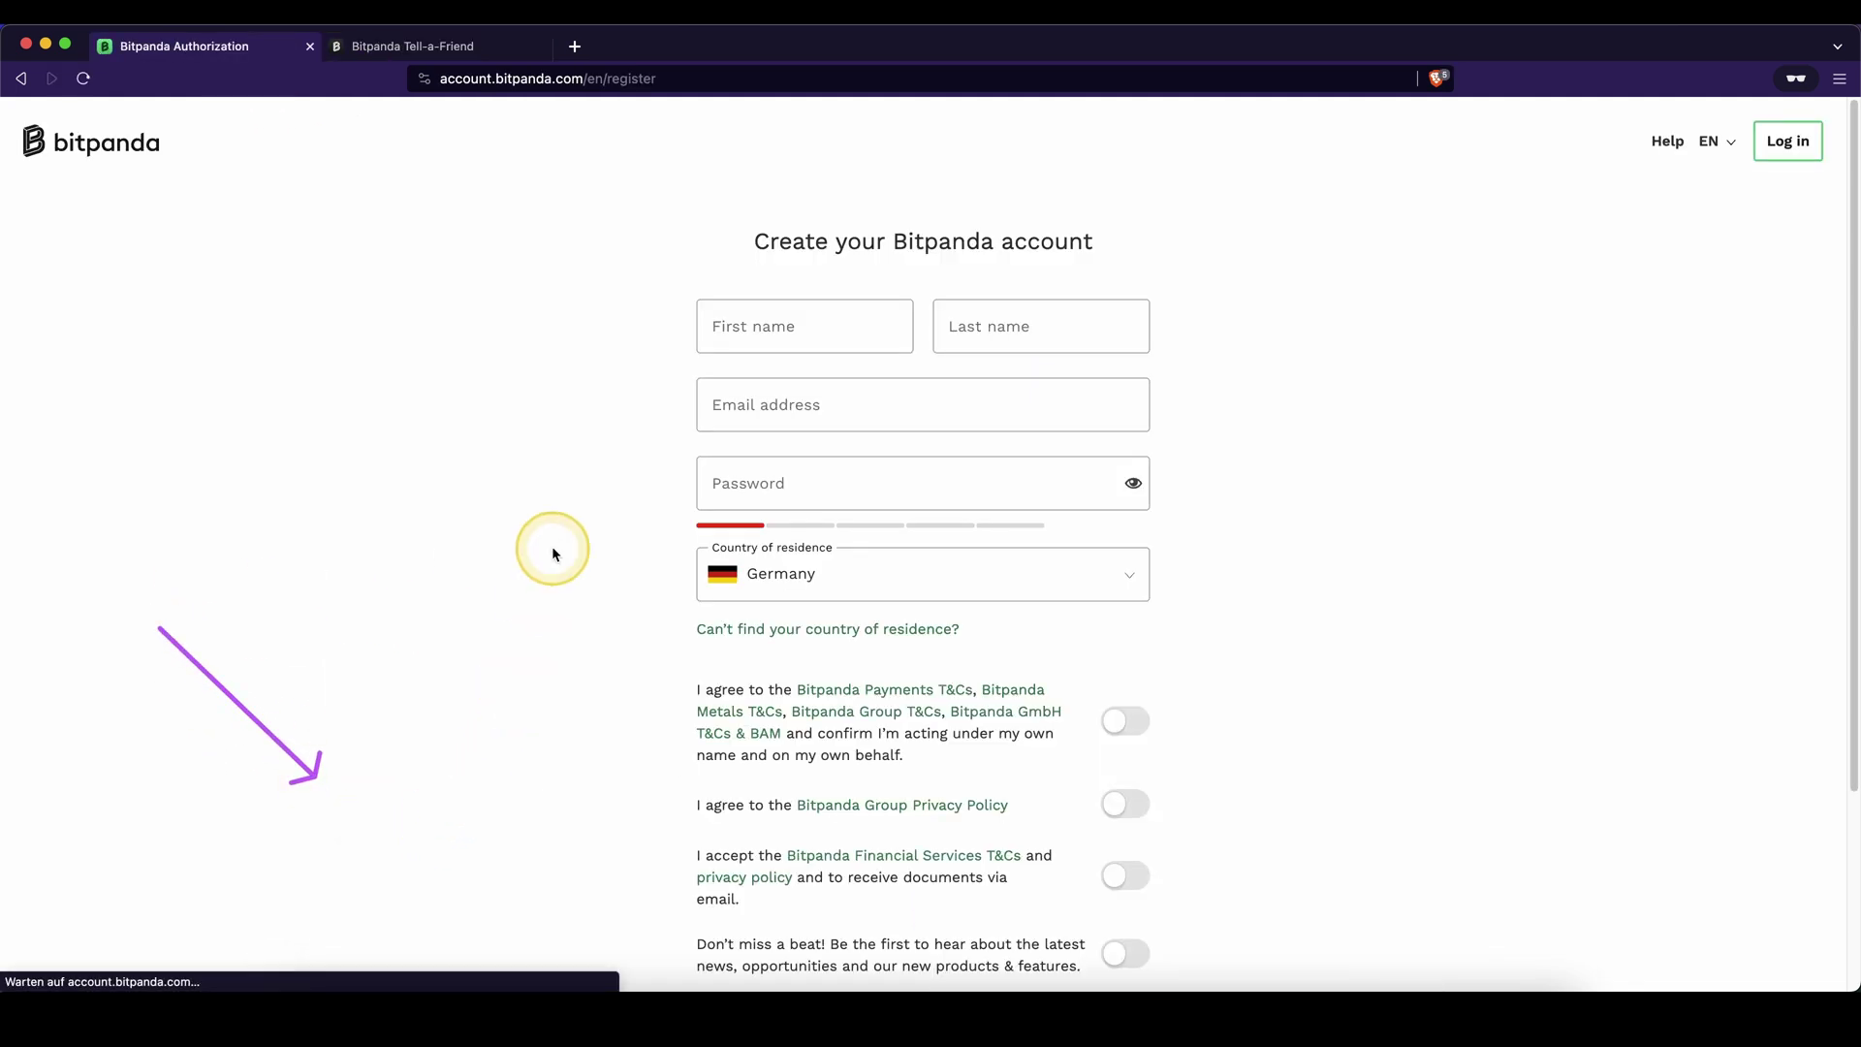
pyautogui.moveTo(646, 270); pyautogui.dragTo(625, 629)
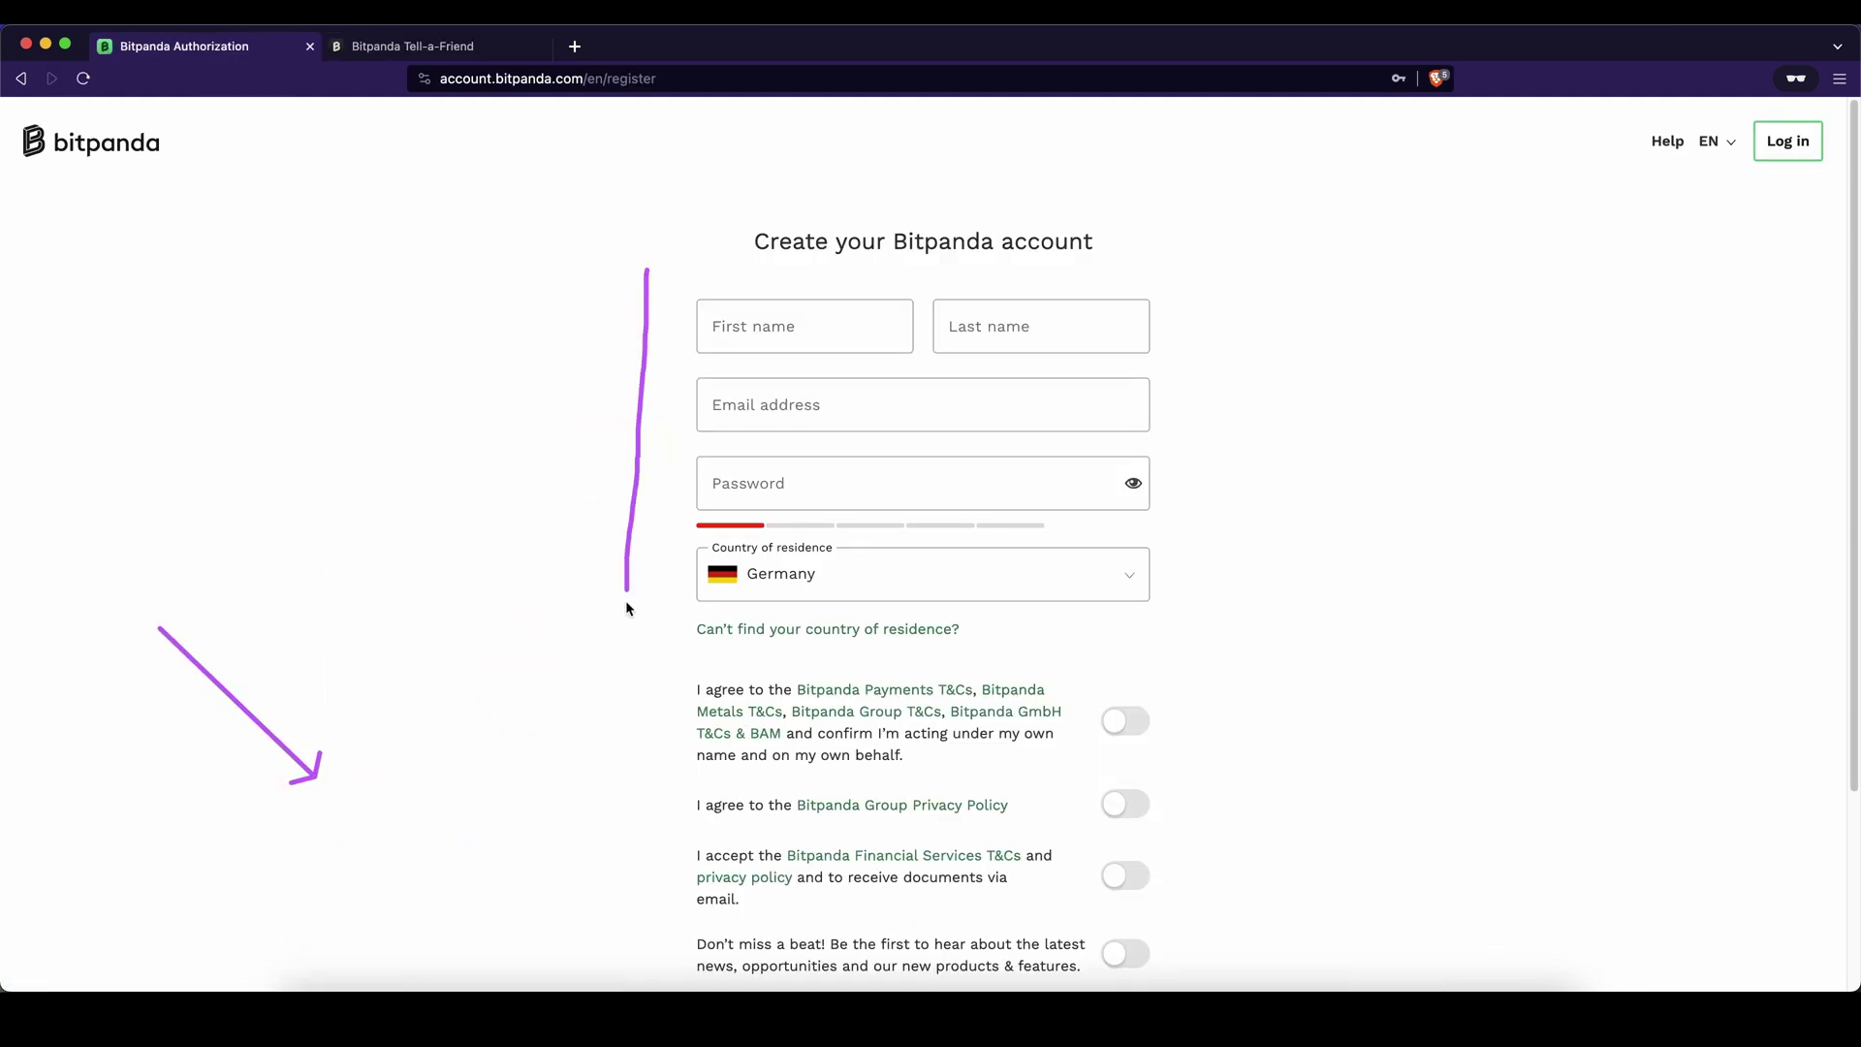
pyautogui.click(618, 869)
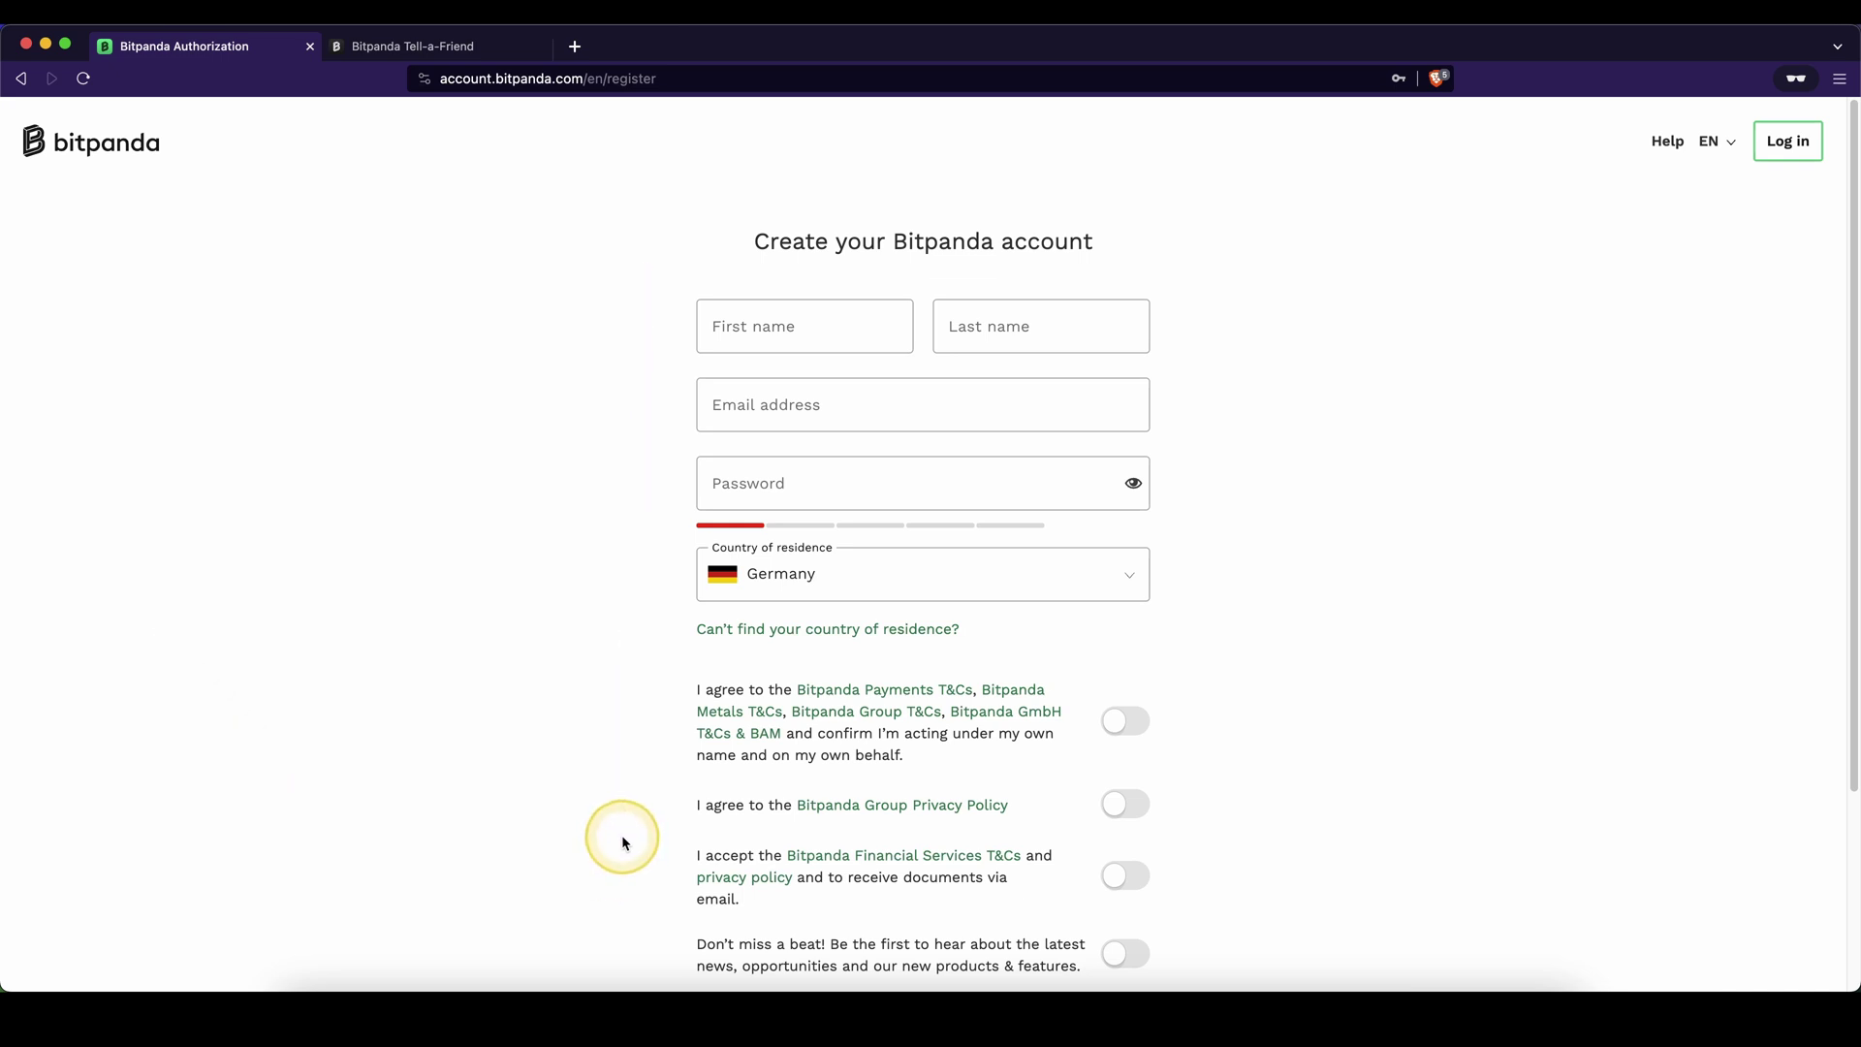